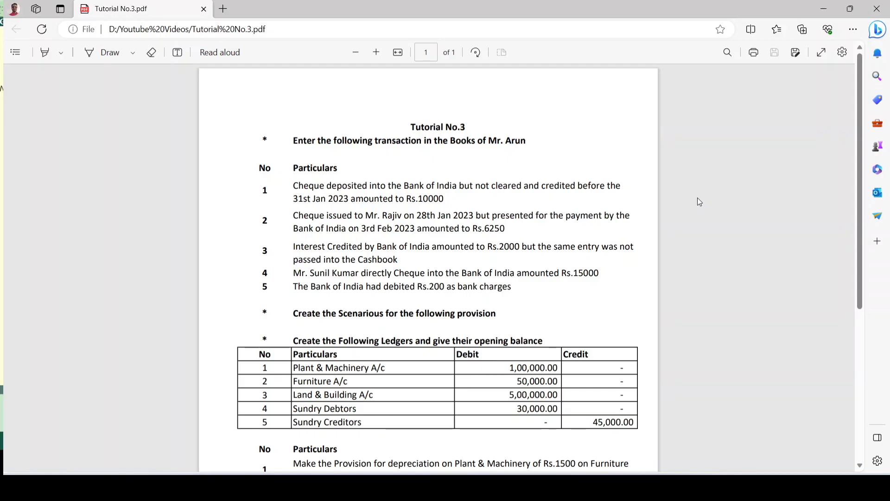
Switch to Tally.ERP 9, start creating a new company, and enter the company's name and mailing name from the tutorial
key(alt+Tab)
key(Down)
key(Down)
key(Return)
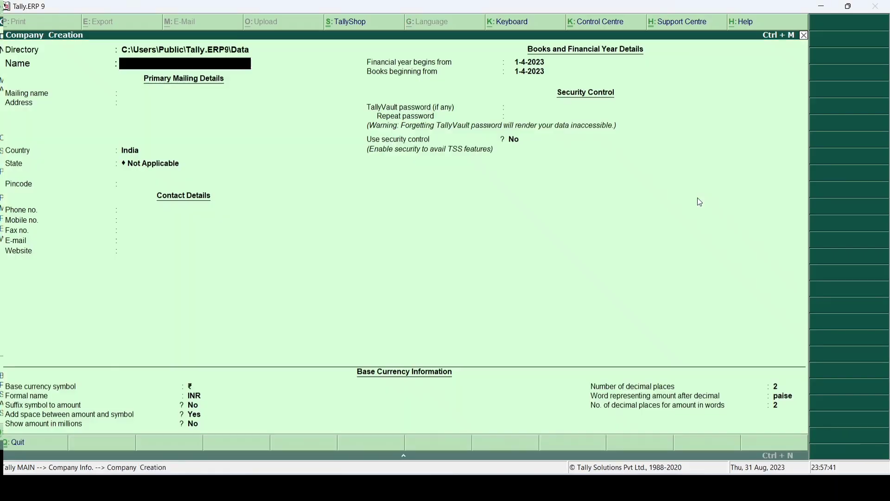
text(Mr. Arun)
key(Return)
key(Return)
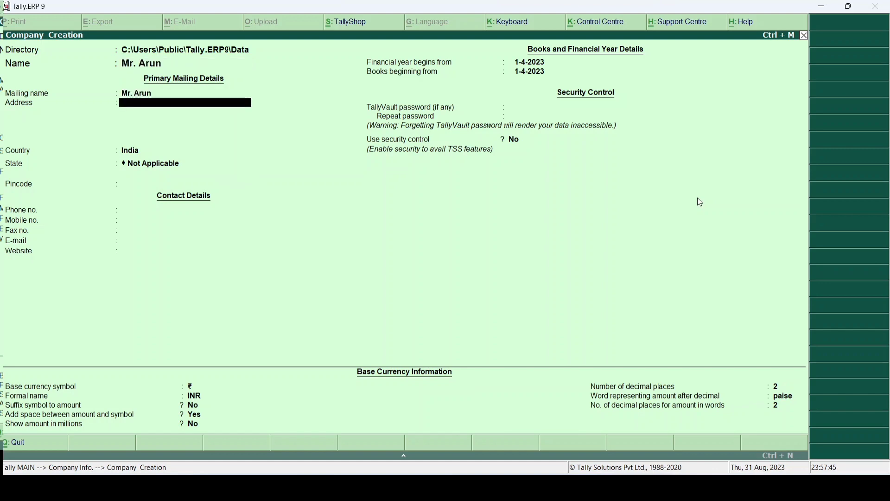
Fill in the company's city as its address, choose Maharashtra as the state, and leave the contact details blank
text(Nashik)
key(Return)
key(Return)
key(Return)
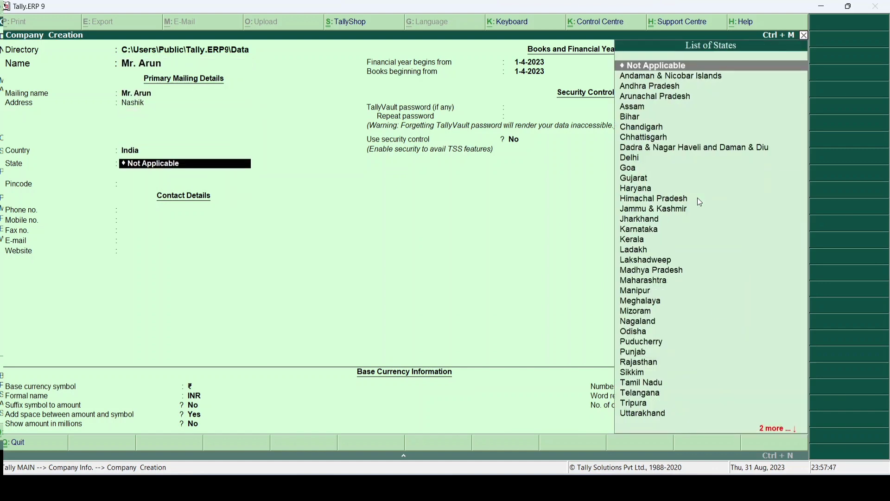
text(mah)
key(Return)
key(Return)
key(Return)
key(Return)
key(Return)
key(Return)
key(Return)
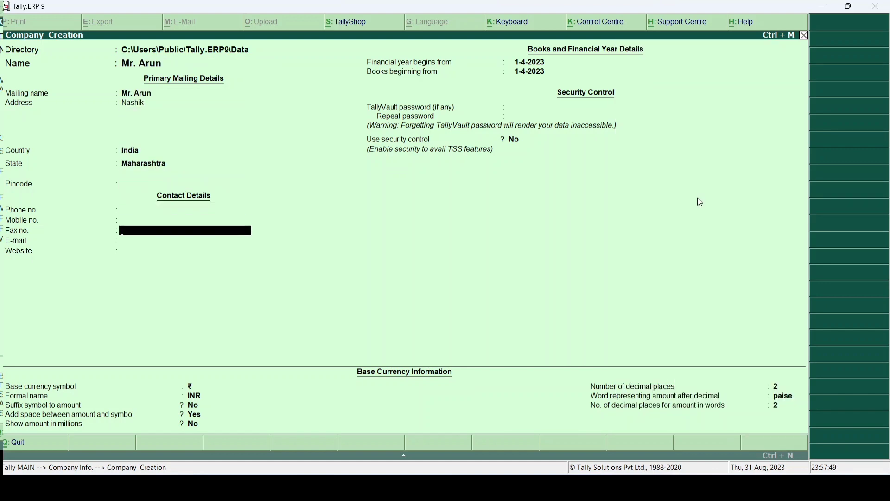
Set the financial year and books to begin from 1-4-2022 and save the new company with the remaining defaults
text(1-4-2022)
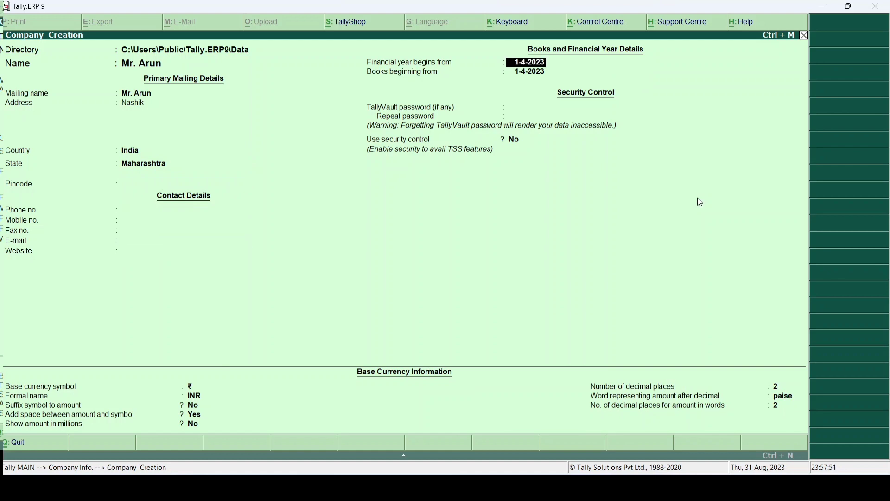
key(Return)
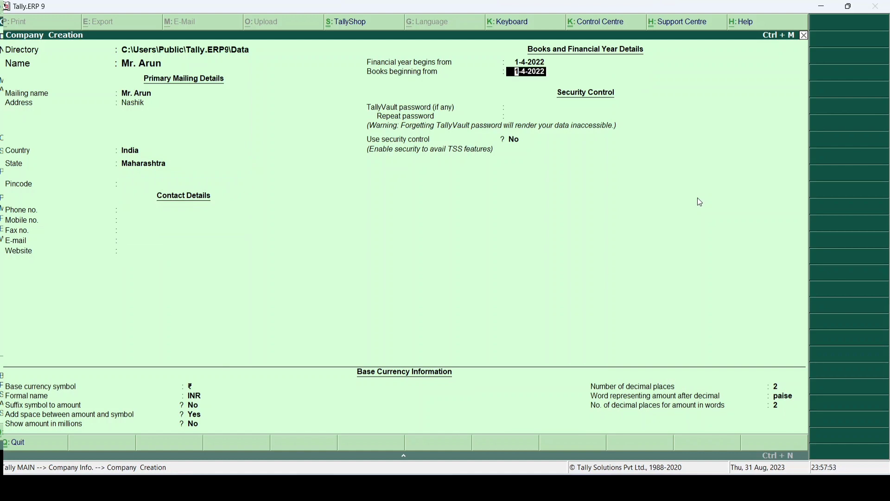
key(Return)
key(Return)
key(Return)
key(Return)
key(Return)
key(Return)
key(Return)
key(Return)
key(Return)
key(Return)
key(Return)
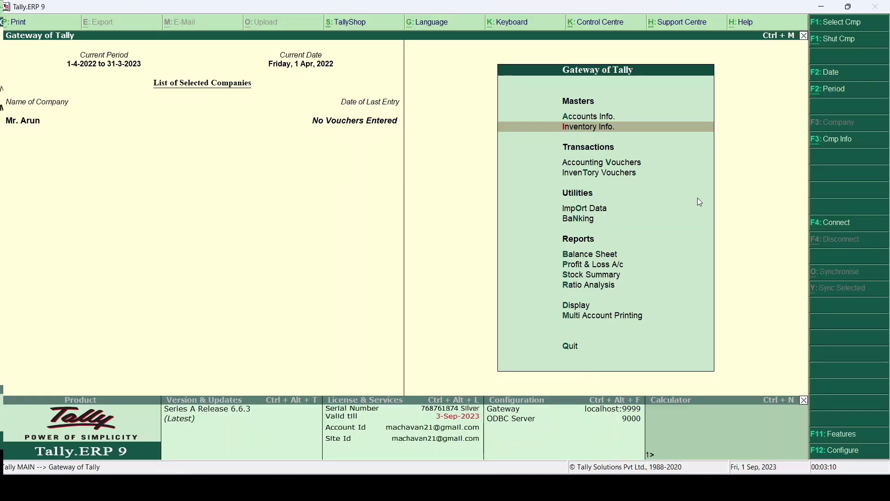
In the company's accounting features, set Maintain accounts only to Yes and Maintain bill-wise details to No
key(F11)
key(Return)
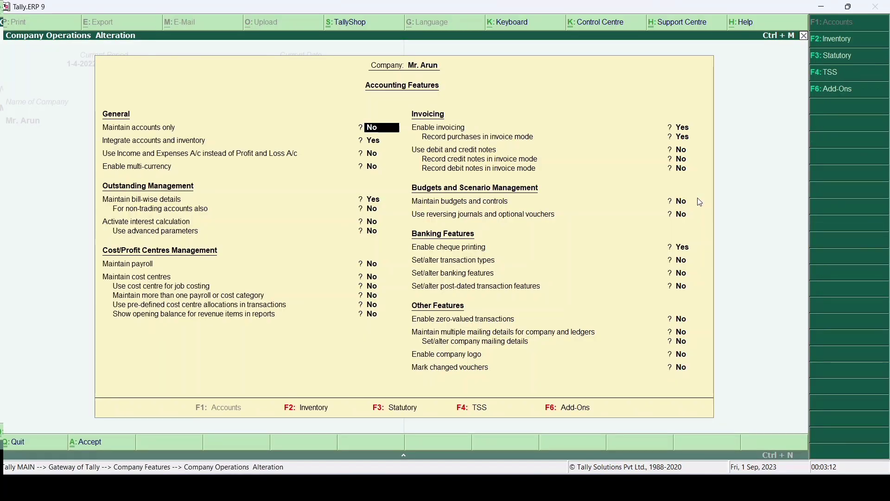
text(y)
key(Return)
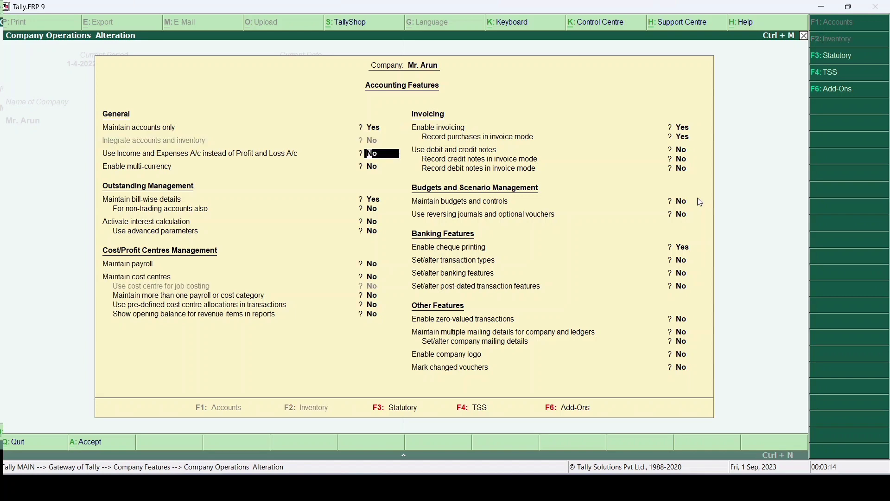
key(Return)
key(Return)
text(n)
key(Return)
key(Return)
key(Return)
key(Return)
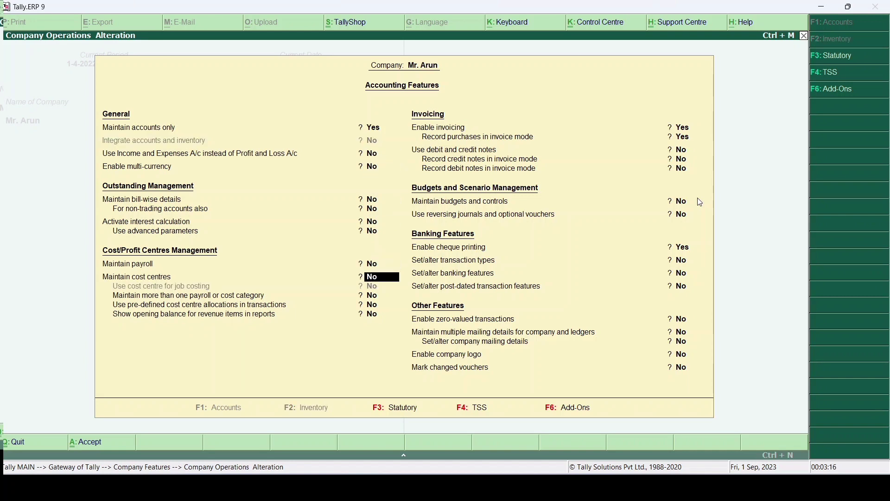
Keep payroll and cost centres off and set Enable invoicing to No in the accounting features
key(Up)
text(n)
key(Return)
key(Return)
key(Return)
key(Return)
key(Return)
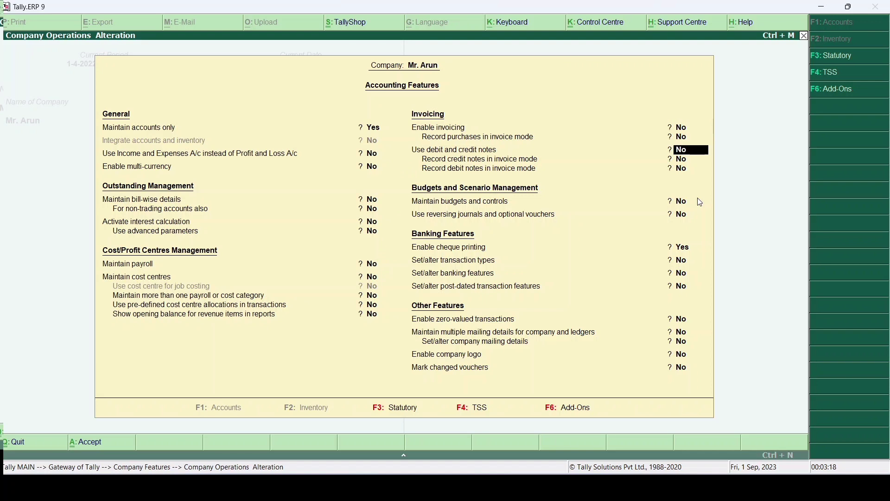
Set Enable cheque printing to No, save the accounting features, and return to the Gateway of Tally
key(Up)
text(n)
key(Return)
key(Return)
key(Return)
key(Return)
key(Return)
key(Return)
key(Return)
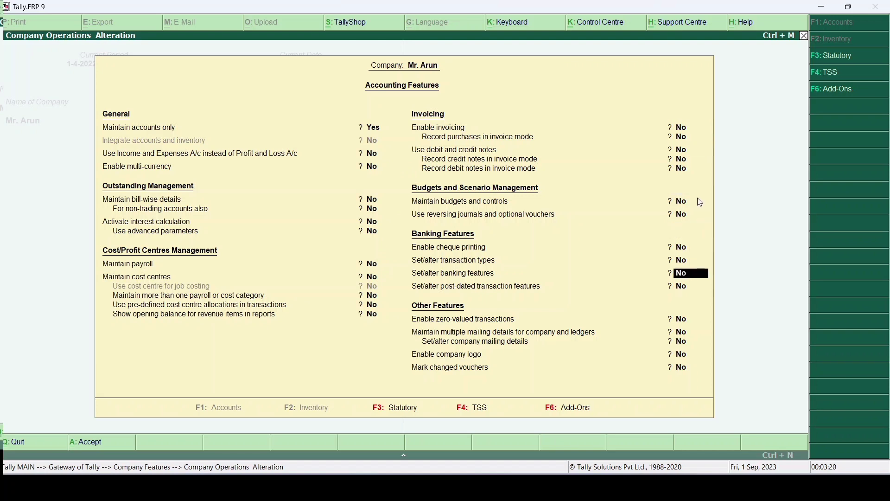
key(Return)
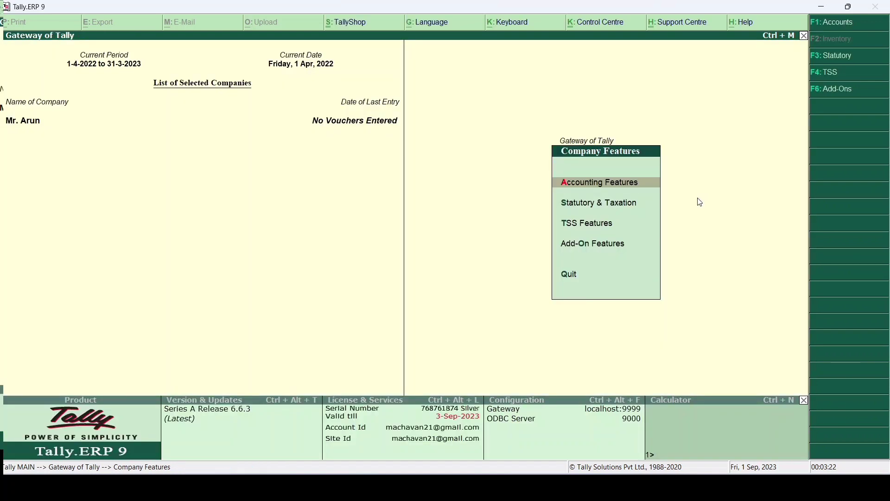
key(Escape)
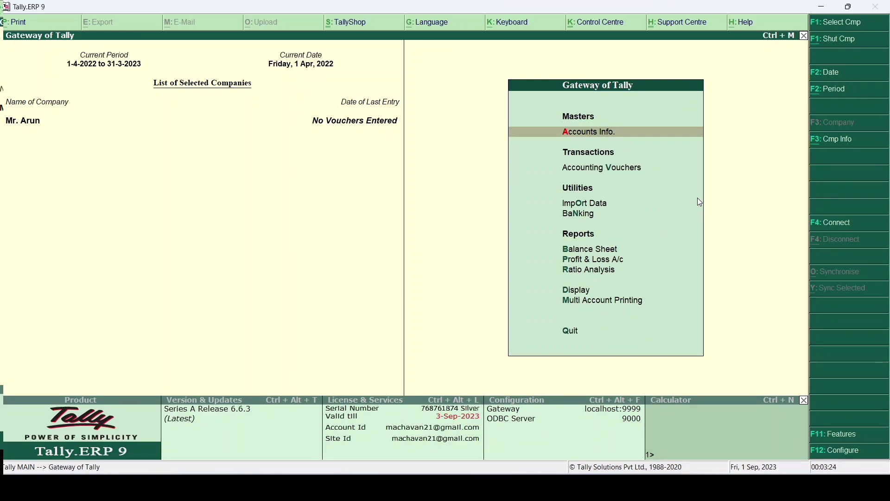
Check the exercise in the tutorial PDF, then open the creation form for a single ledger in Tally
key(alt+Tab)
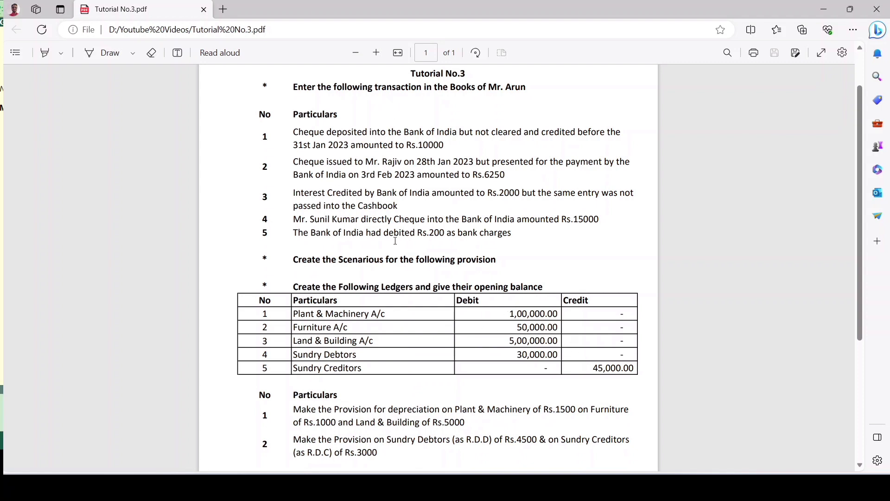
key(alt+Tab)
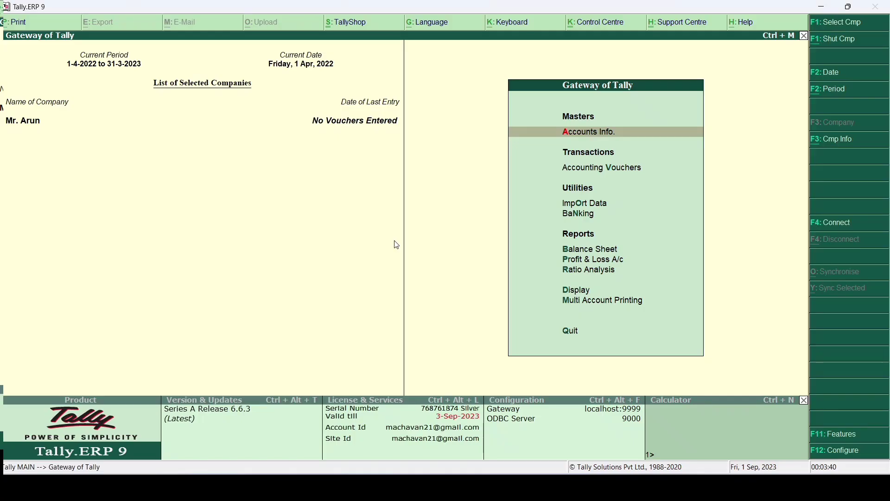
key(Return)
key(Down)
key(Return)
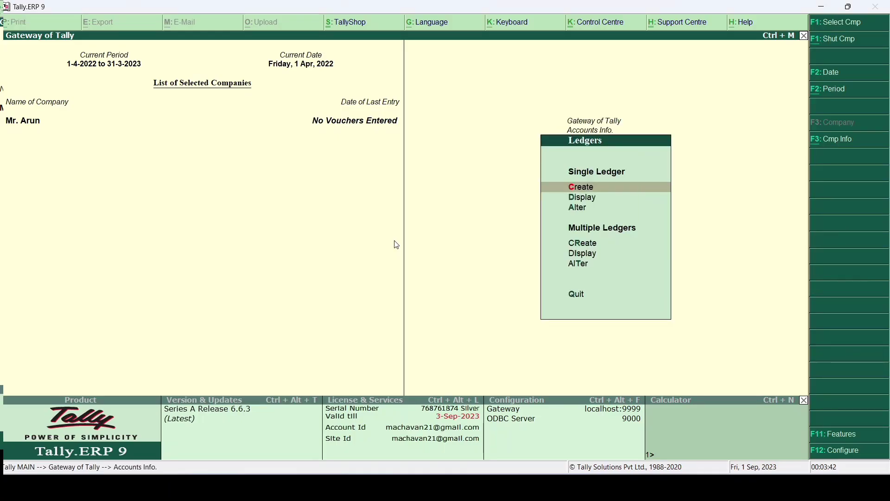
key(Return)
Copy "Plant & Machinery A/c" from the tutorial PDF and paste it as the name of the new ledger in Tally
key(alt+Tab)
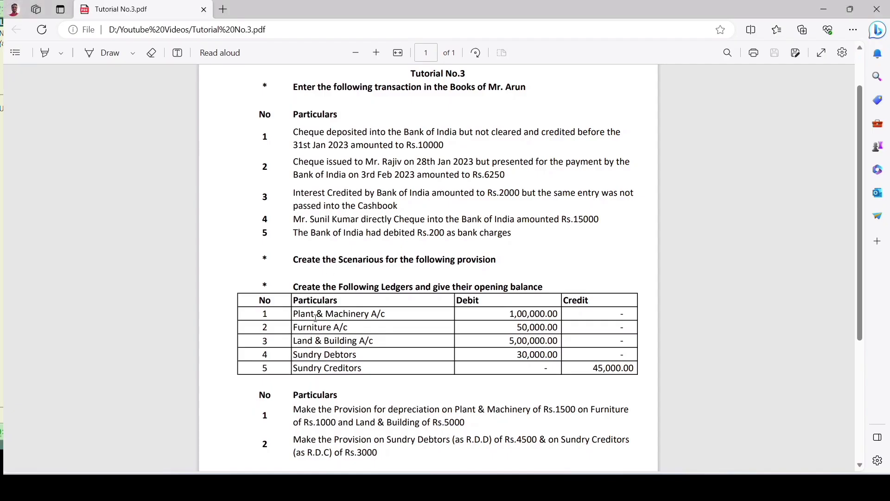
triple_click(316, 318)
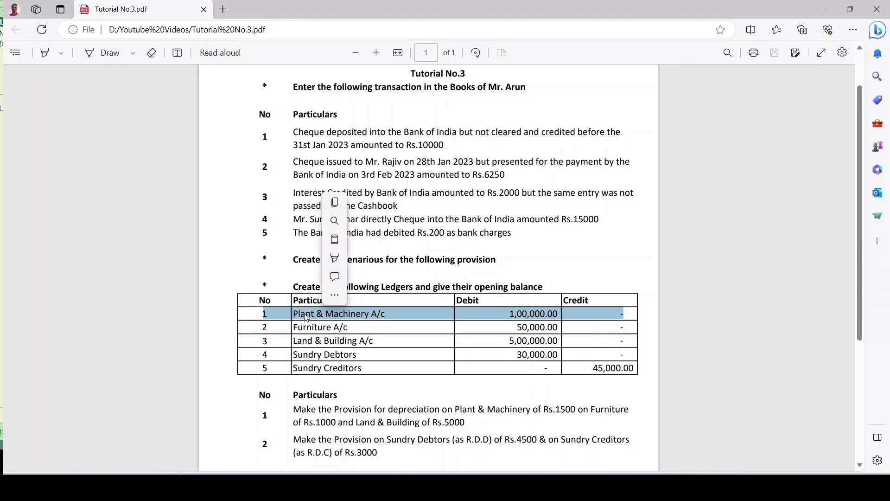
drag(294, 315, 393, 319)
key(ctrl+c)
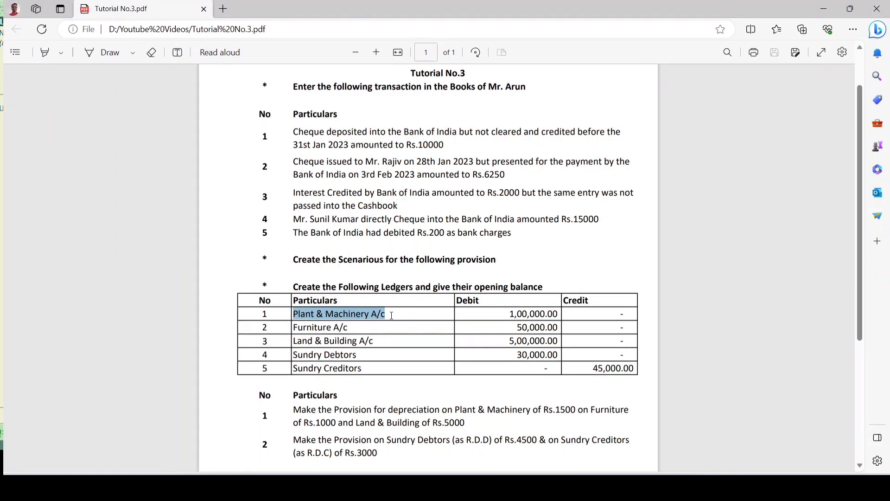
key(alt+Tab)
key(ctrl+alt+v)
key(Return)
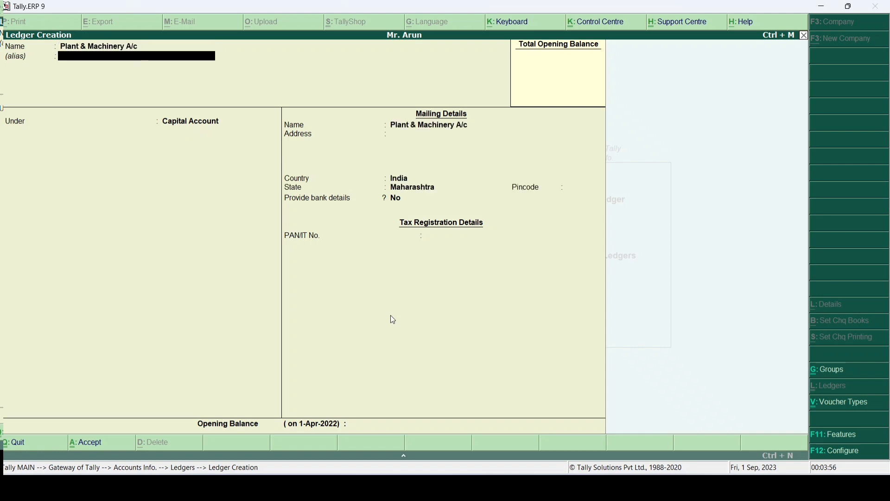
Place the Plant & Machinery ledger under Fixed Assets, set its opening balance to 1,00,000 Dr, and save it
text(F)
key(Return)
key(Return)
key(Return)
key(Return)
key(Return)
key(Return)
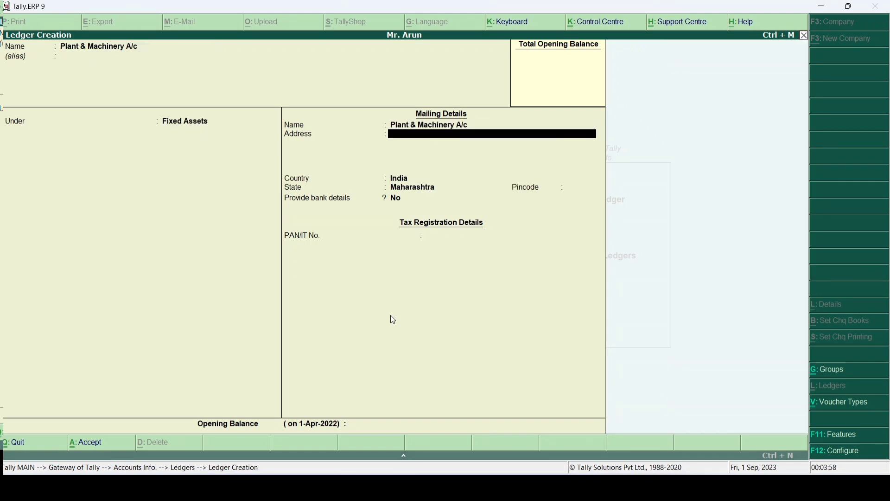
key(BackSpace)
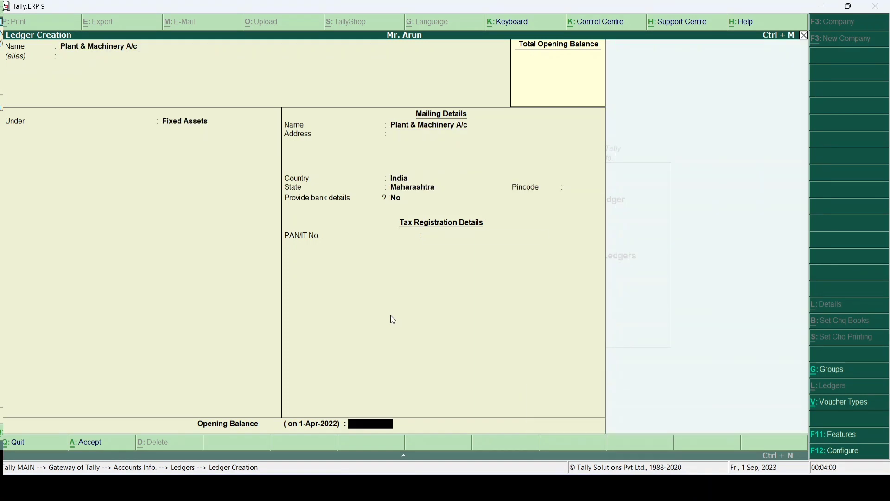
text(100000)
key(Return)
key(Return)
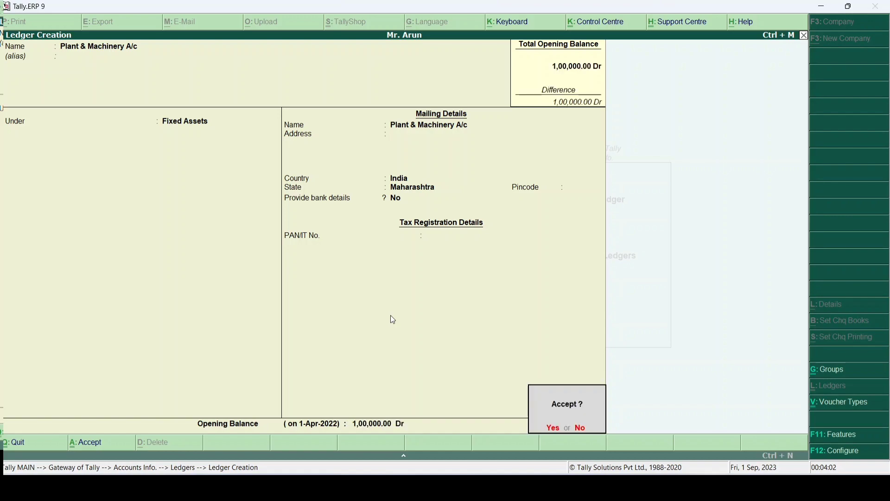
key(Return)
Copy "Furniture A/c" from the tutorial PDF into the name of the next new ledger in Tally
key(alt+Tab)
drag(294, 327, 349, 328)
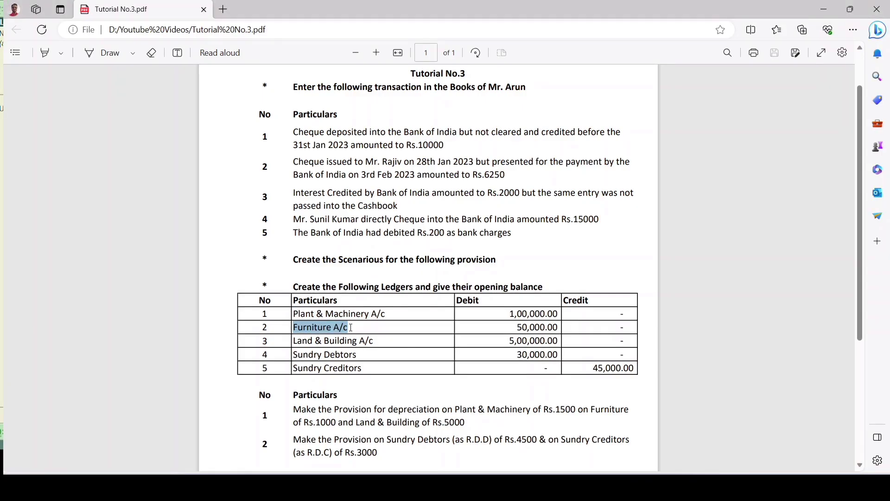
key(alt+Tab)
key(ctrl+alt+v)
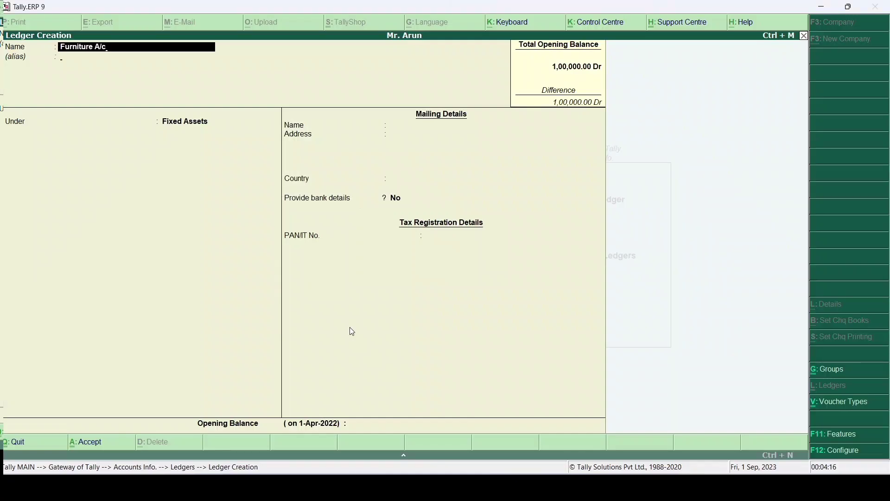
Keep the Furniture ledger under Fixed Assets, set its opening balance to 50,000 Dr, and save it
key(Return)
key(Return)
key(Return)
key(Return)
key(Return)
key(Return)
key(Return)
key(Return)
key(Return)
key(Return)
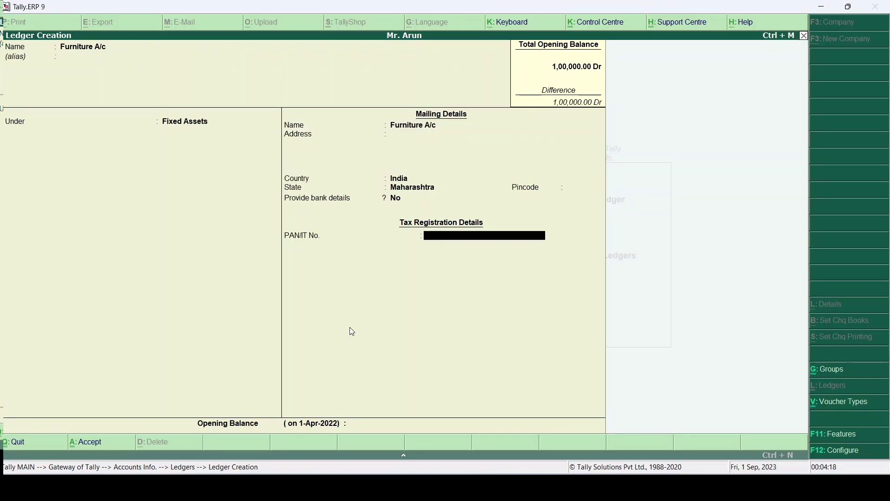
text(50,000)
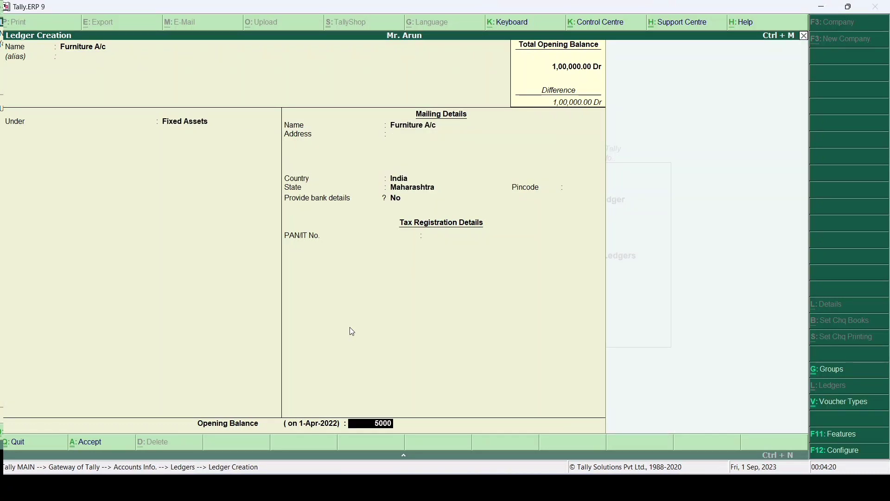
key(Return)
key(Return)
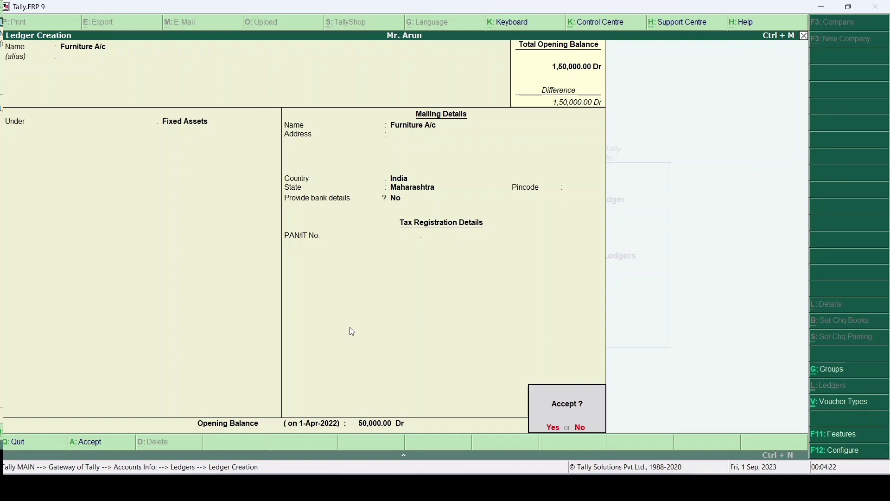
key(y)
Copy "Land & Building A/c" from the tutorial PDF into the name of the next new ledger in Tally
key(alt+Tab)
drag(295, 342, 376, 342)
click(376, 339)
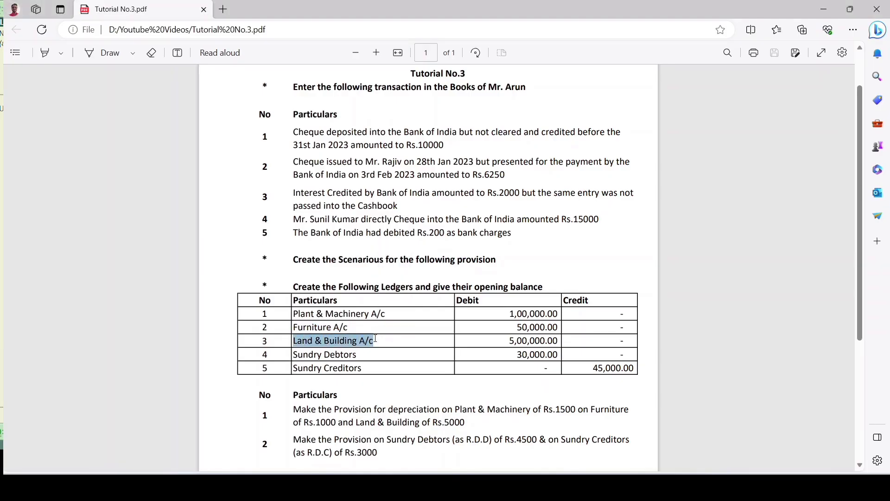
key(alt+Tab)
key(ctrl+alt+v)
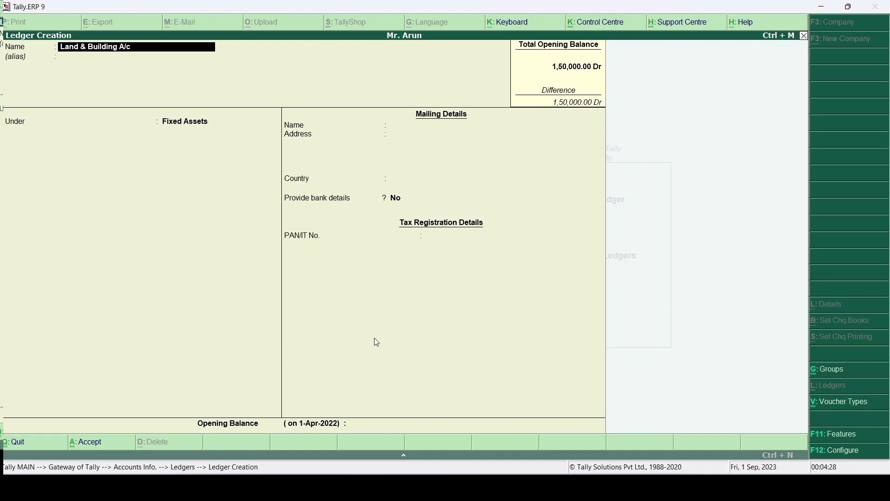
Keep the Land & Building ledger under Fixed Assets, set its opening balance to 5,00,000, and save it
key(Return)
key(Return)
key(Return)
key(Return)
key(Return)
key(Return)
key(Return)
key(Return)
key(Return)
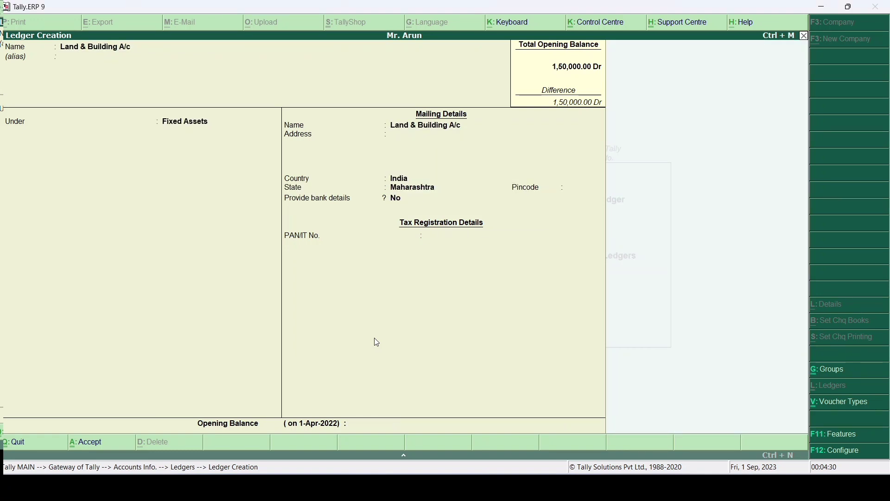
key(Escape)
text(5,00,000)
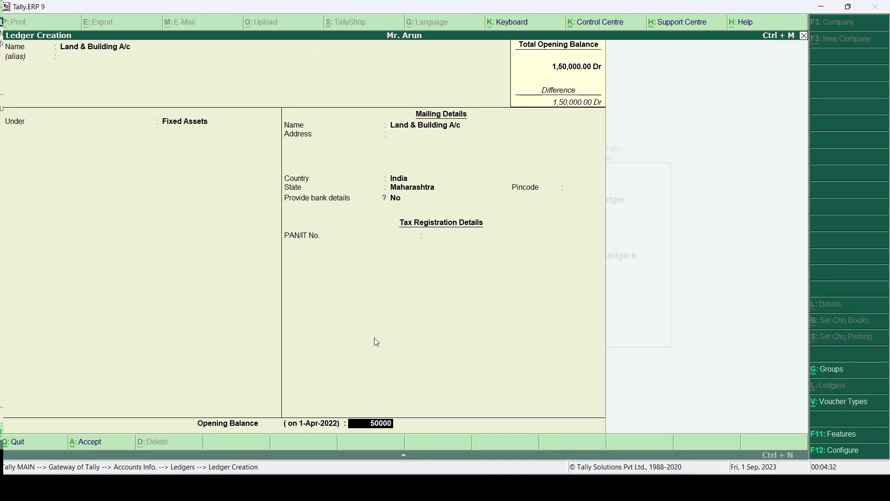
key(Return)
key(Return)
key(Return)
Copy "Sundry Debtors" from the tutorial PDF into the name of the next new ledger in Tally
key(alt+Tab)
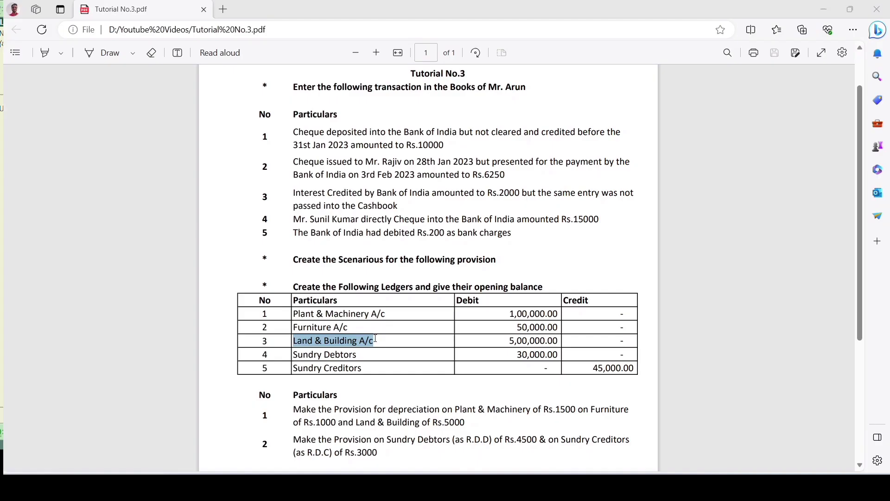
drag(294, 354, 362, 355)
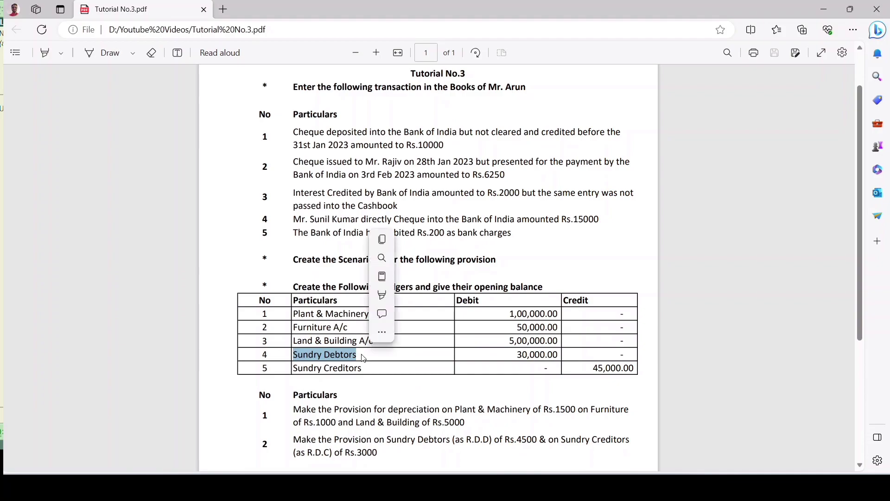
key(ctrl+c)
key(alt+Tab)
key(ctrl+alt+v)
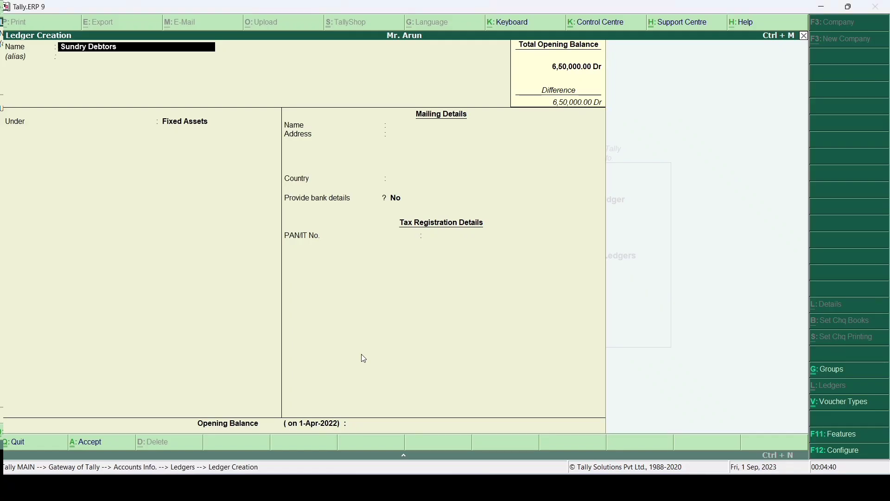
Place the new Sundry Debtors ledger under the Sundry Debtors group
key(Return)
key(Return)
key(Return)
key(BackSpace)
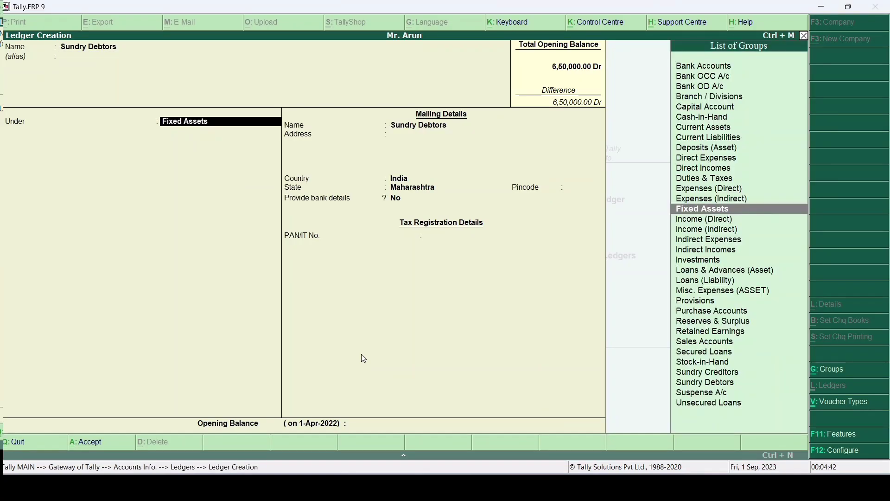
text(Sund)
key(Down)
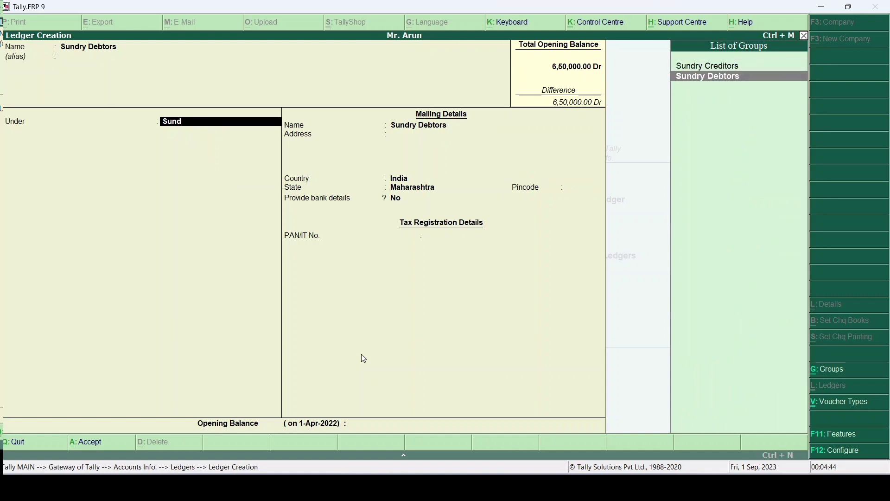
key(Return)
Keep the mailing and tax defaults, set the Sundry Debtors opening balance to 30,000, and save the ledger
key(Return)
key(Return)
key(Return)
key(Return)
key(Return)
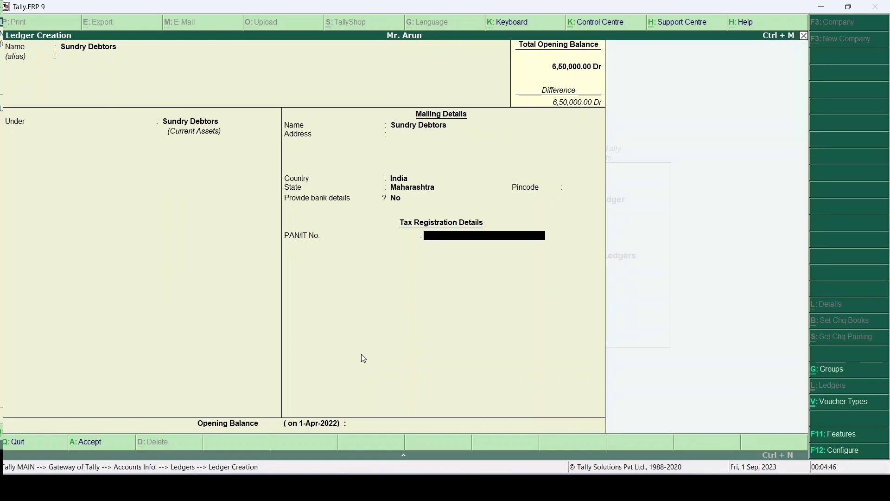
key(Return)
text(30,000)
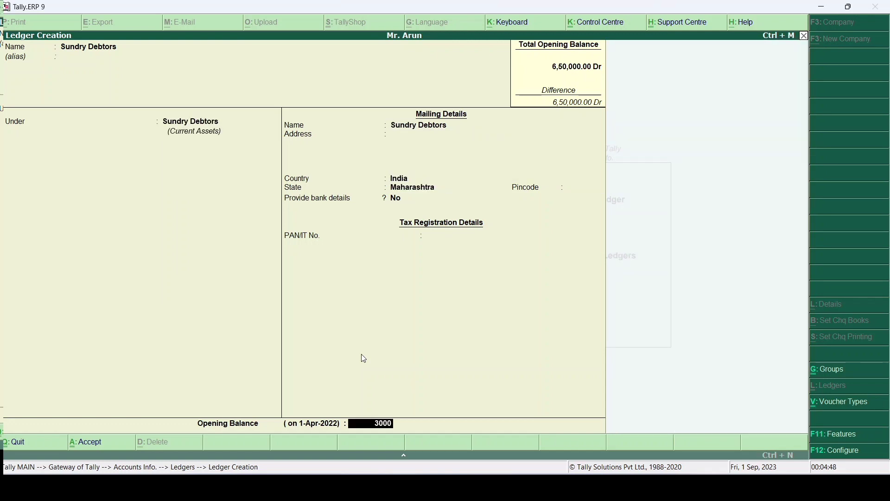
key(Return)
Copy "Sundry Creditors" from the tutorial PDF into the name of the next new ledger in Tally
key(alt+Tab)
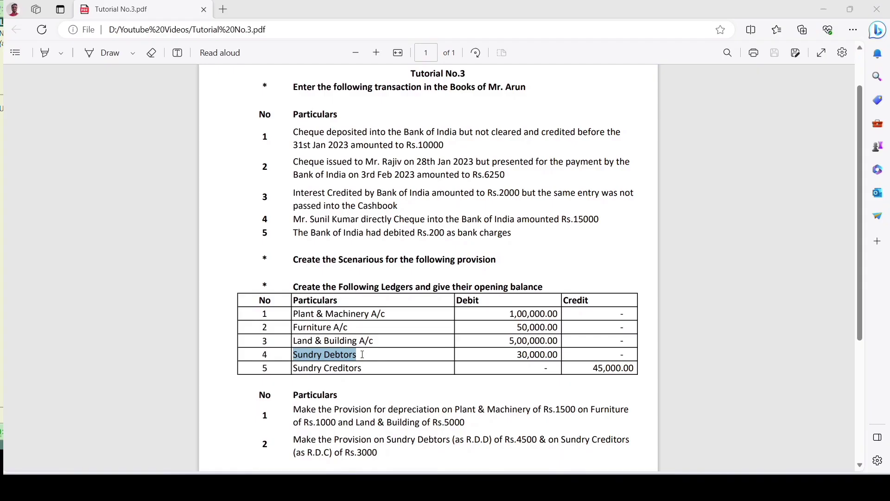
drag(293, 368, 366, 367)
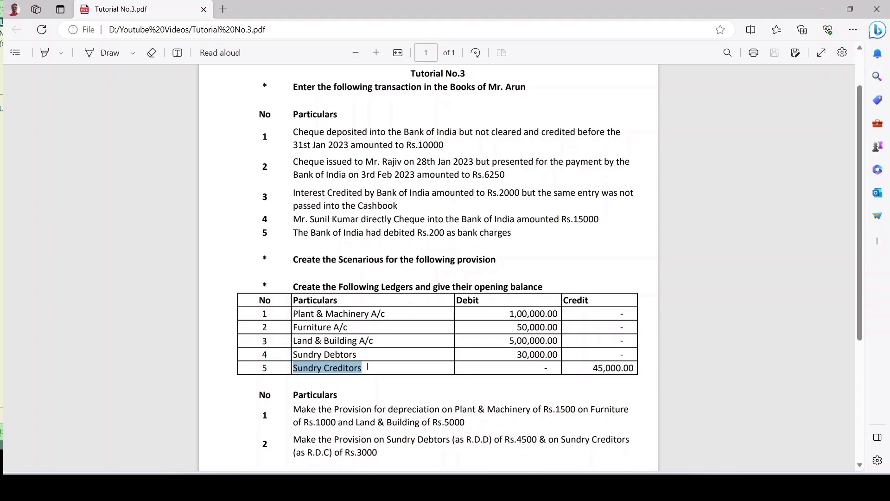
key(alt+Tab)
key(ctrl+alt+v)
key(Return)
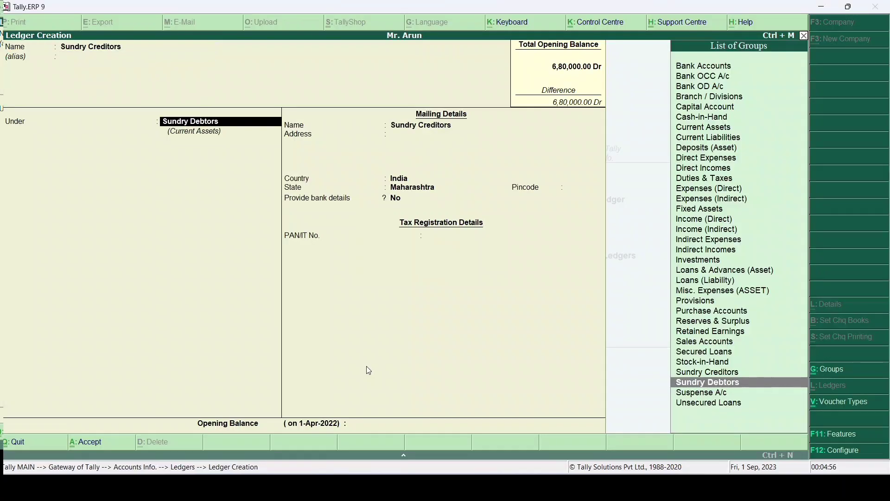
Place the new Sundry Creditors ledger under the Sundry Creditors group
key(Down)
key(Up)
key(Up)
key(Return)
Keep the mailing and tax defaults, set the Sundry Creditors opening balance to 45,000 Cr, and save the ledger
key(Return)
key(Return)
key(Return)
key(Return)
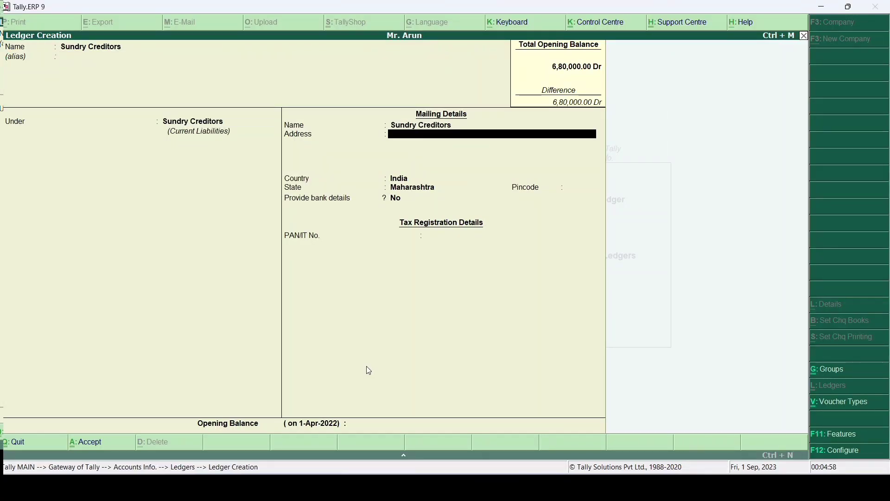
key(Return)
key(Return)
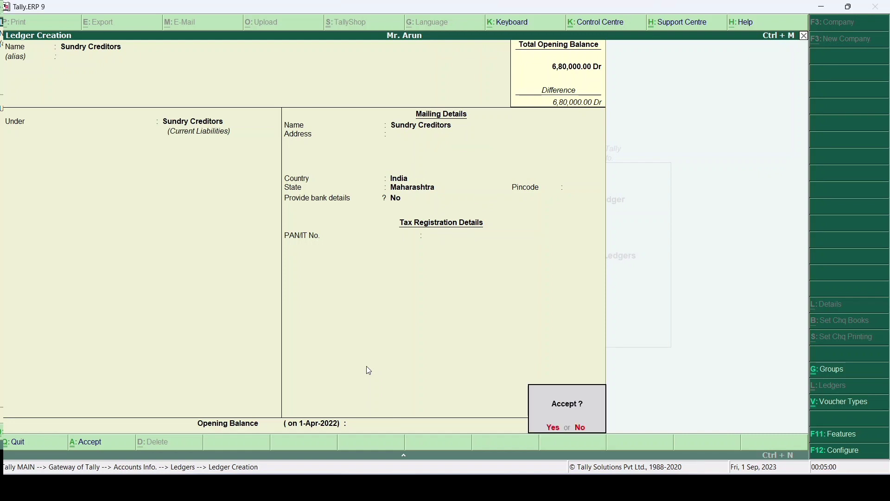
key(Escape)
text(45,0)
text(000)
key(Return)
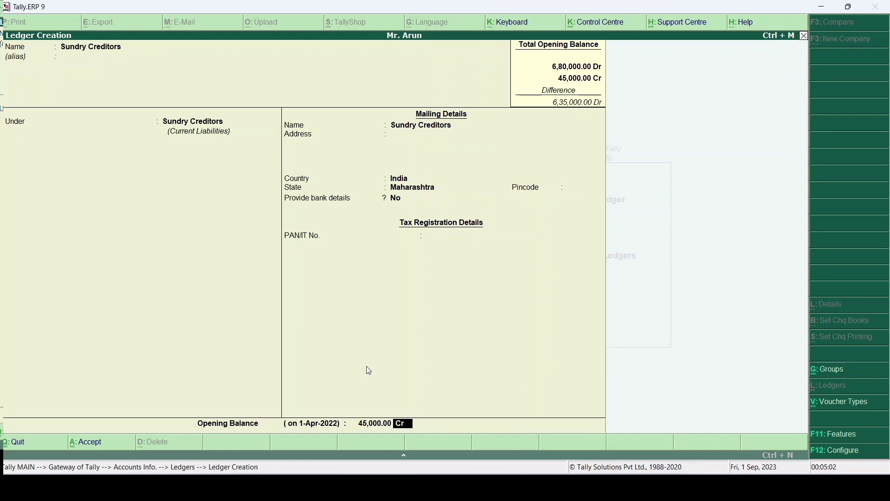
key(Return)
key(Return)
Check the ledger list in the tutorial PDF, and leave ledger creation for the Gateway of Tally
key(alt+Tab)
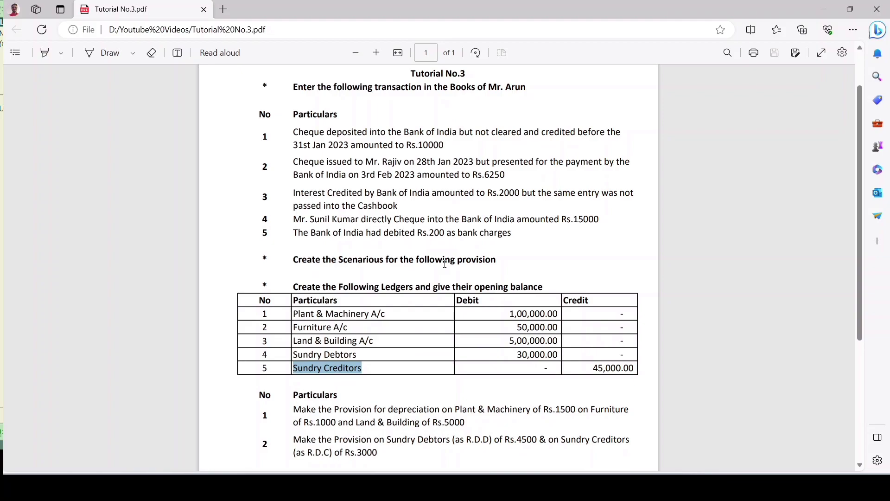
key(alt+Tab)
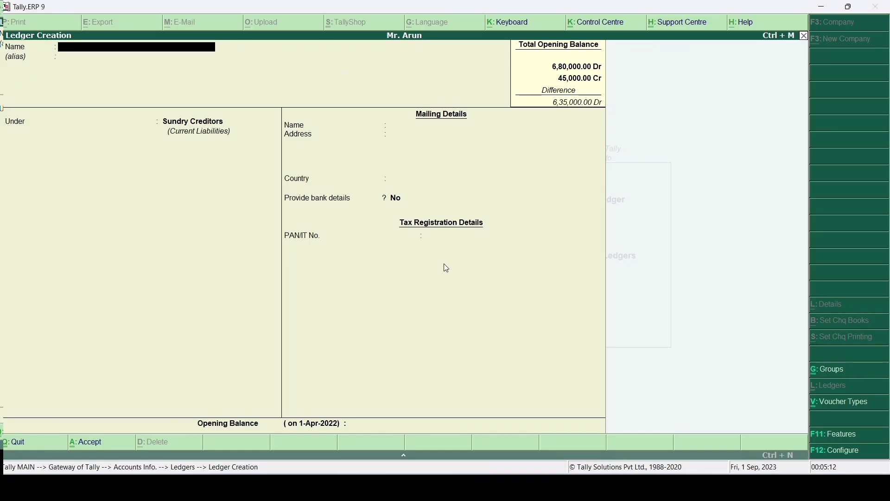
key(Escape)
key(Escape)
key(Escape)
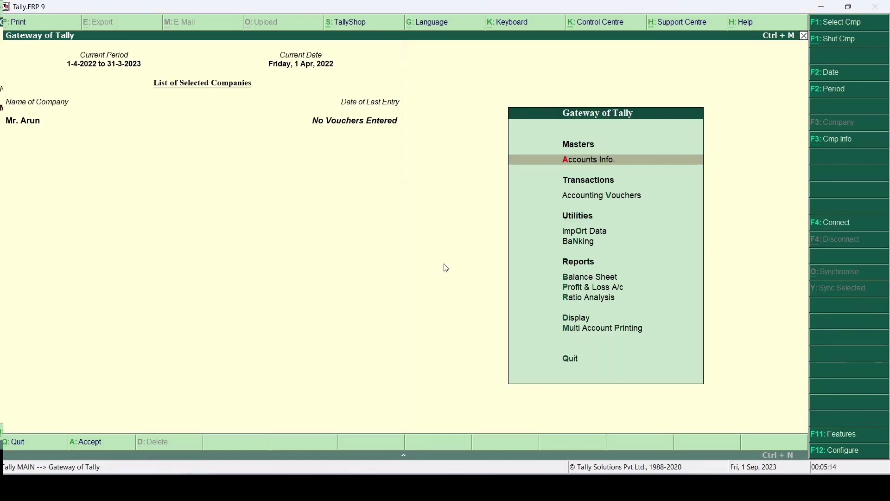
Enable "Use reversing journals and optional vouchers" in the company's accounting features
key(F11)
key(Return)
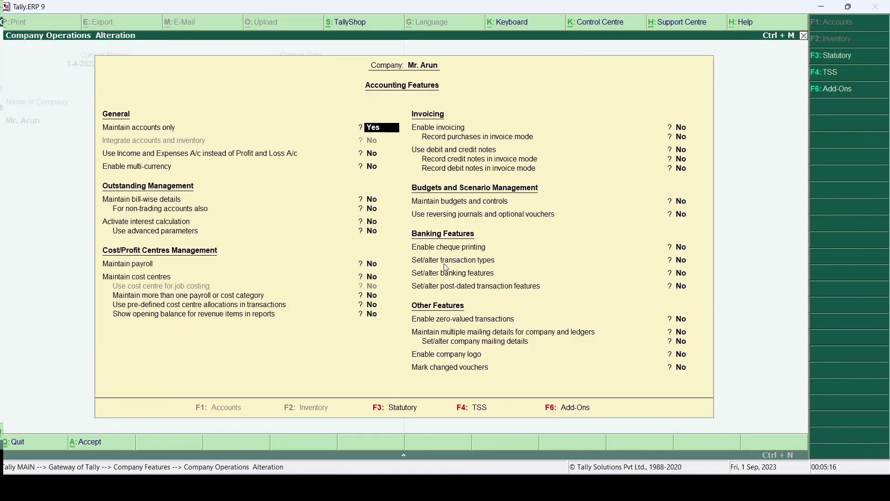
key(Return)
key(Return)
key(Return)
key(Return)
key(Return)
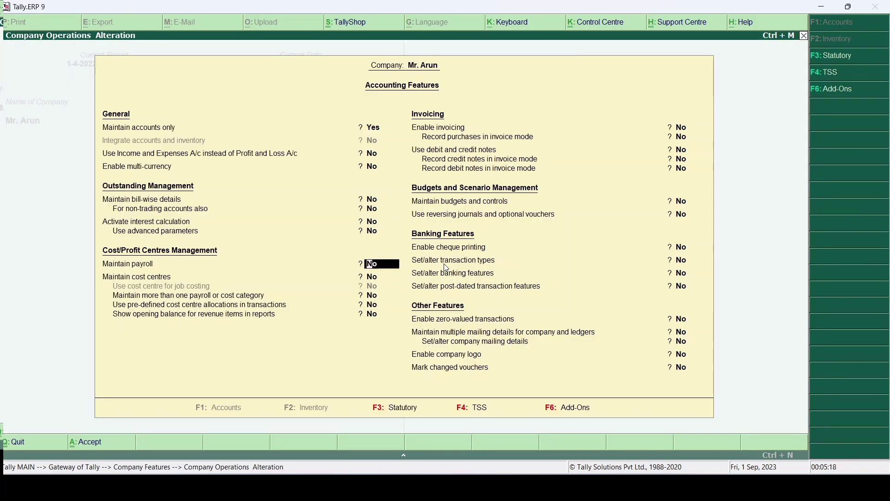
key(Return)
key(Return)
key(Return)
key(Return)
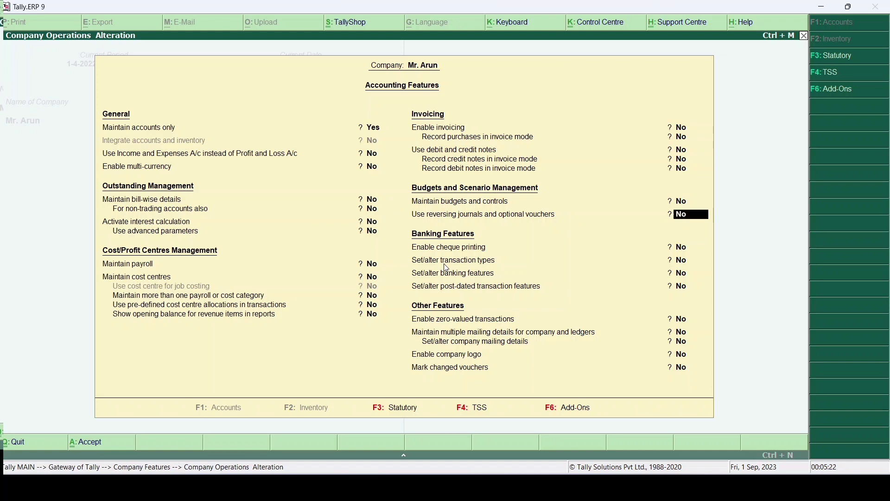
text(y)
key(Return)
Leave the remaining accounting features at No, accept the feature settings, and return to the Gateway of Tally
key(Return)
key(Return)
key(Return)
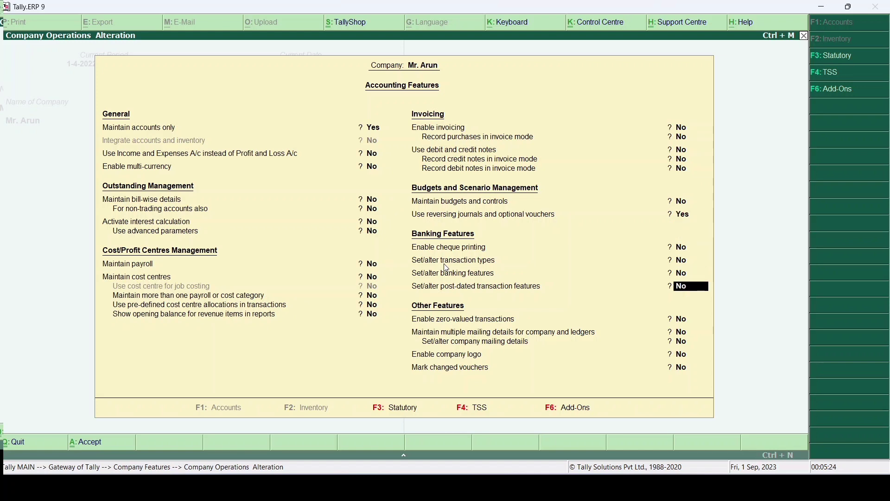
key(Return)
key(Return)
key(Return)
key(Return)
key(Return)
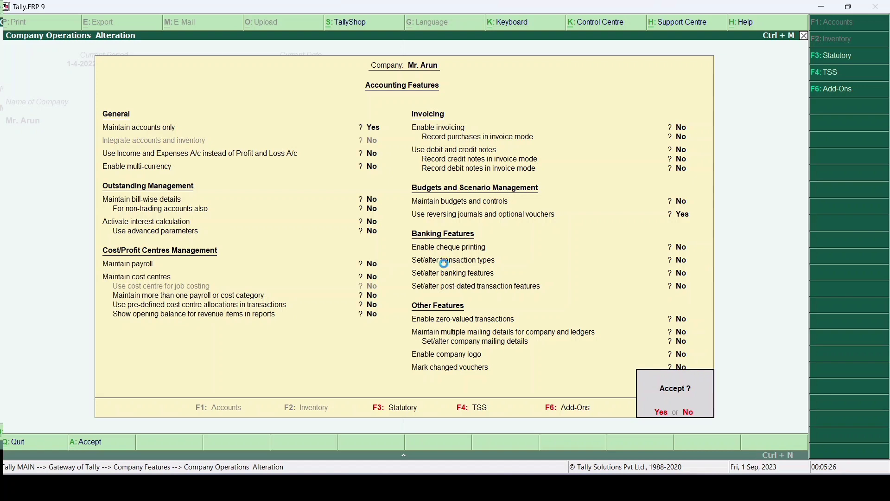
key(Return)
key(Escape)
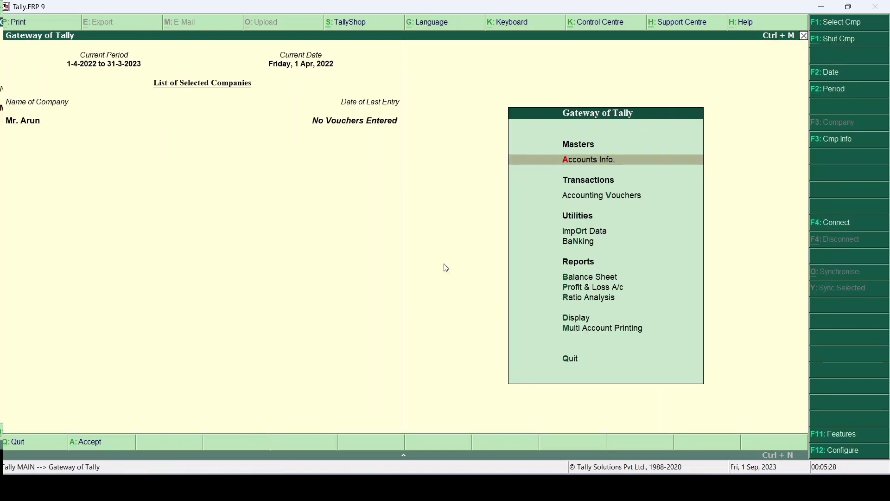
Create a scenario named "Depreciation Provision" with Include actuals kept at Yes
key(Return)
key(Down)
key(Down)
key(Return)
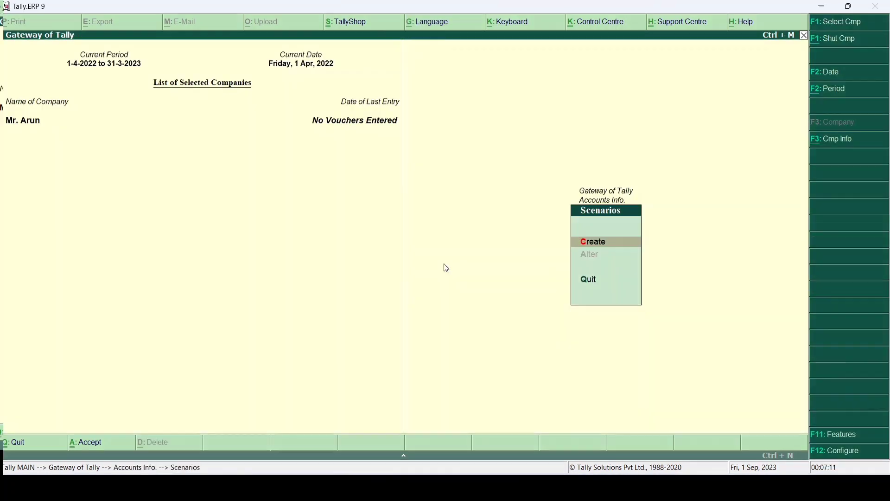
key(Return)
text(De)
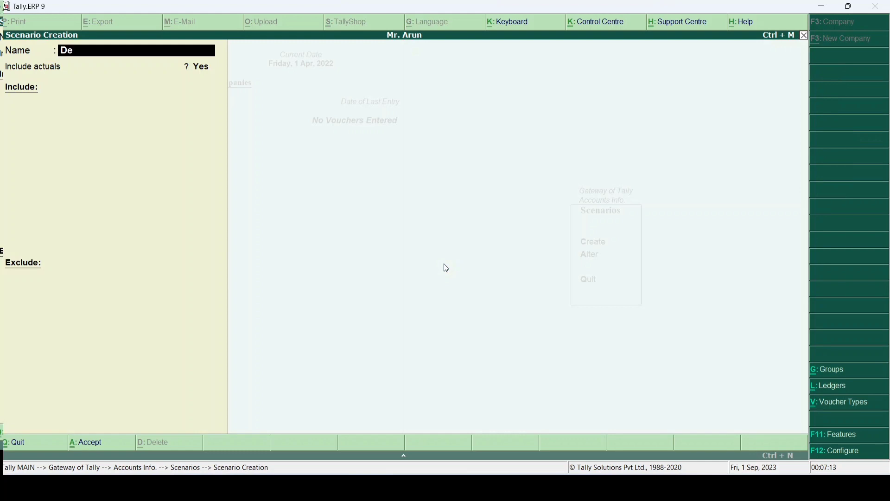
text(preciation Provi)
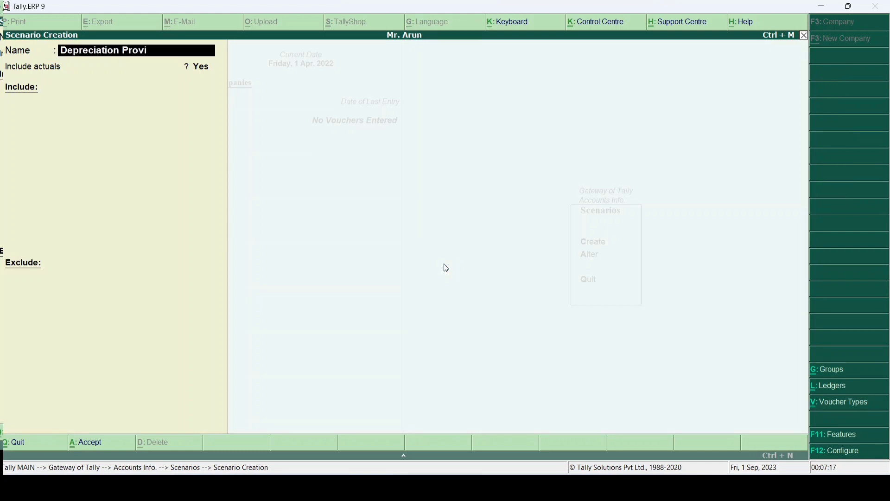
text(sion)
key(Return)
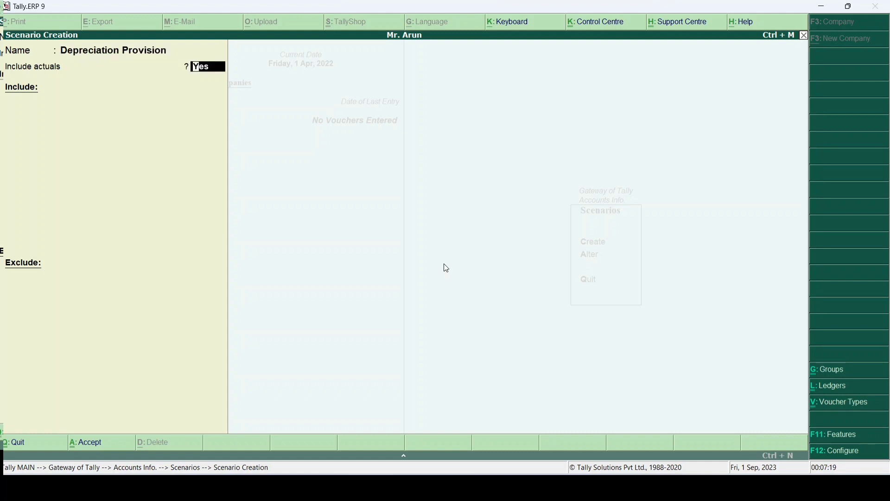
key(Return)
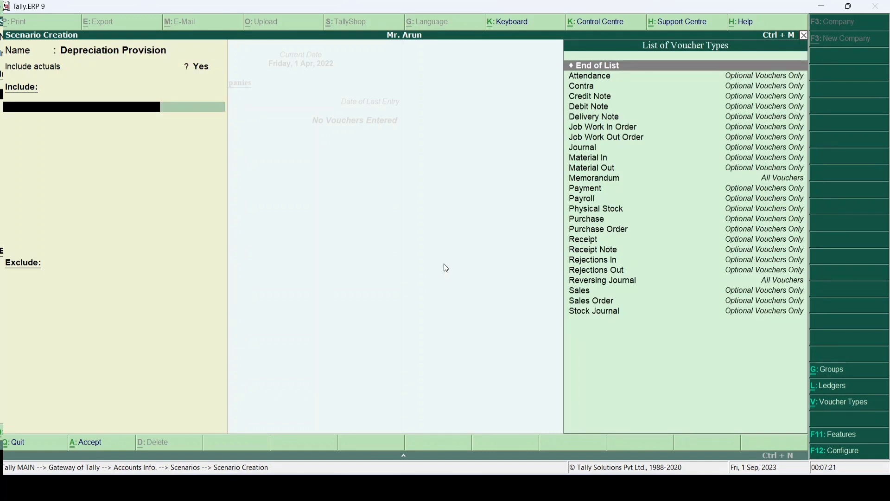
Include the Reversing Journal voucher type in the scenario with no exclusions, save it, and return to the Gateway of Tally
text(rev)
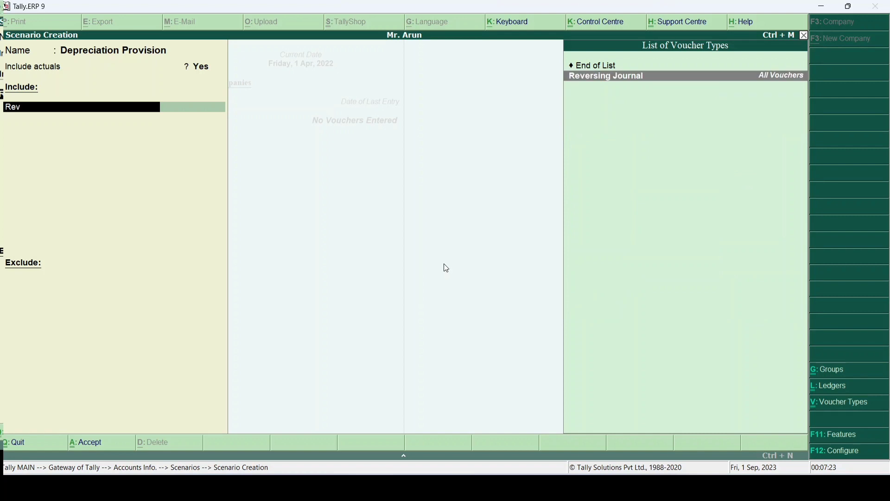
key(Return)
key(Return)
key(Return)
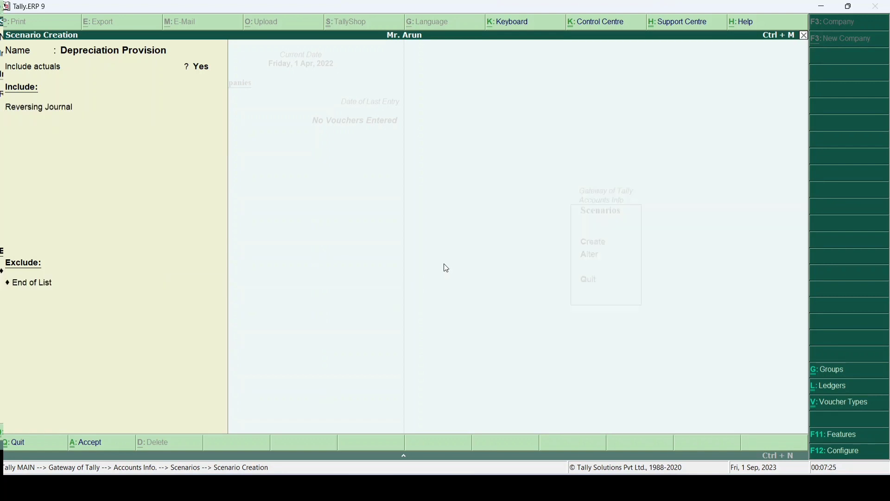
key(Return)
key(Escape)
key(Escape)
key(Escape)
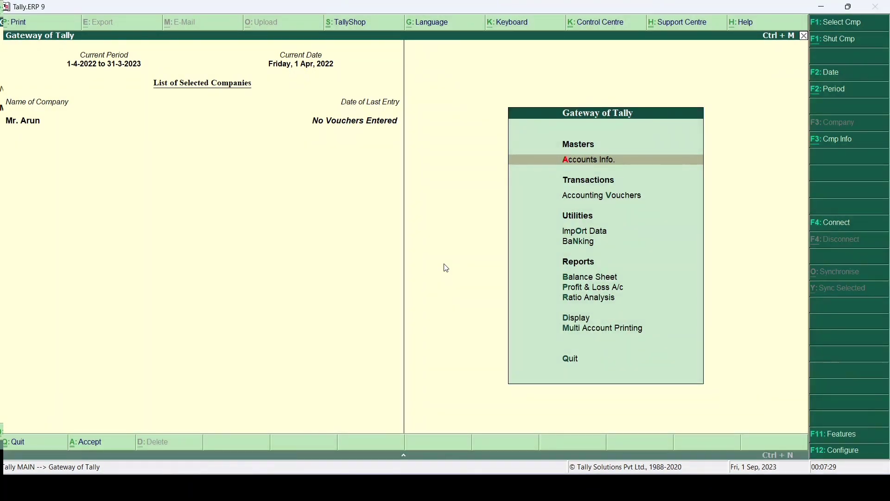
Review the provision entries and the bank transactions in the tutorial PDF
key(alt+Tab)
scroll(445, 264, down, 5)
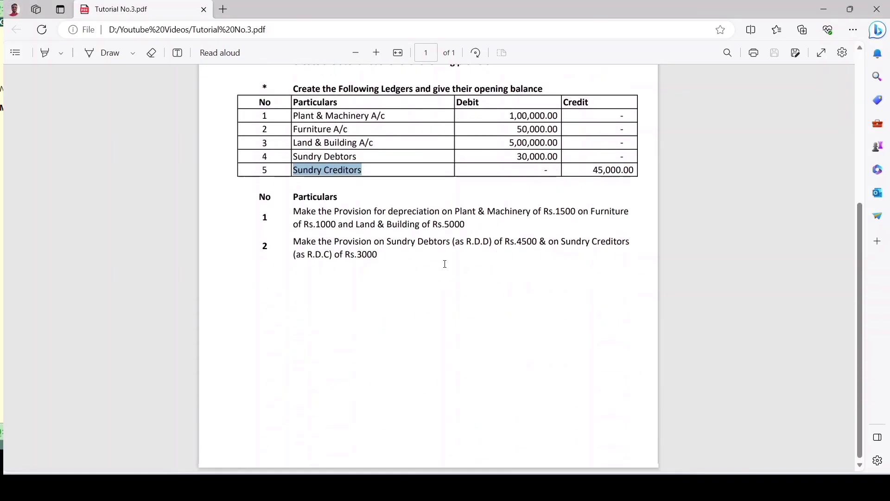
scroll(445, 263, up, 6)
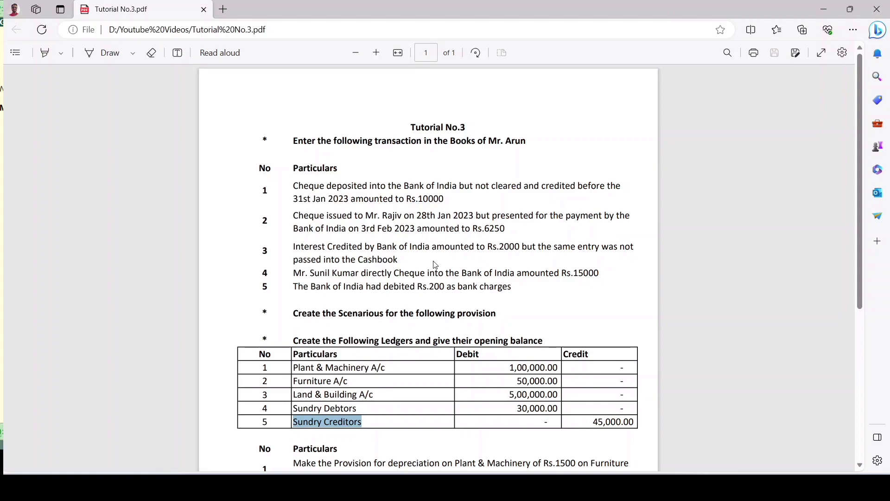
Switch to Tally.ERP 9, open a receipt voucher for the deposited cheque, and set the voucher date to 1-Jan-2023
key(alt+Tab)
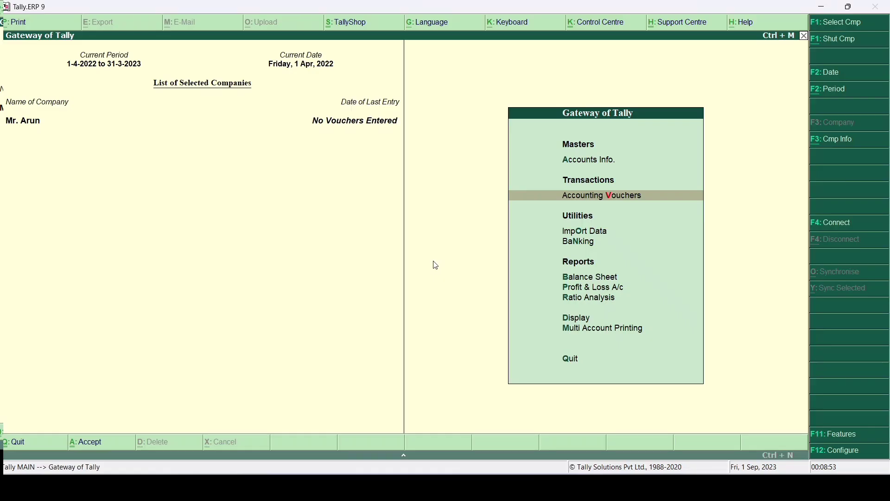
key(Return)
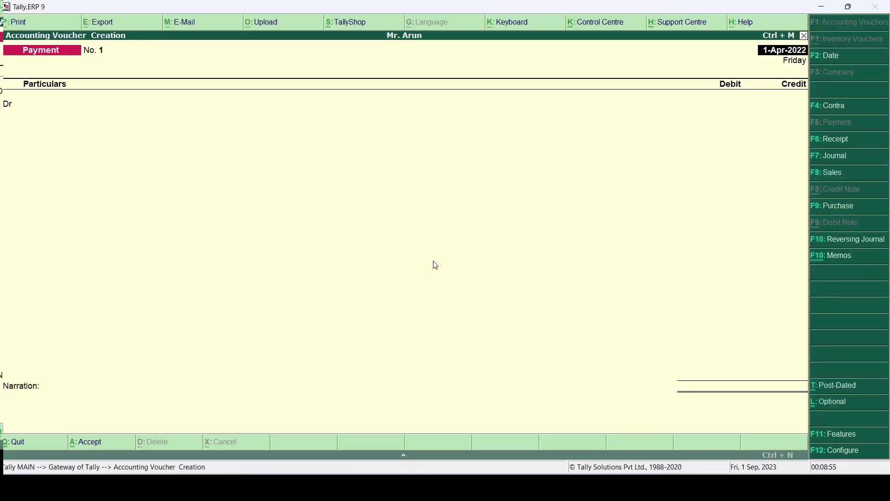
key(F6)
key(alt+Tab)
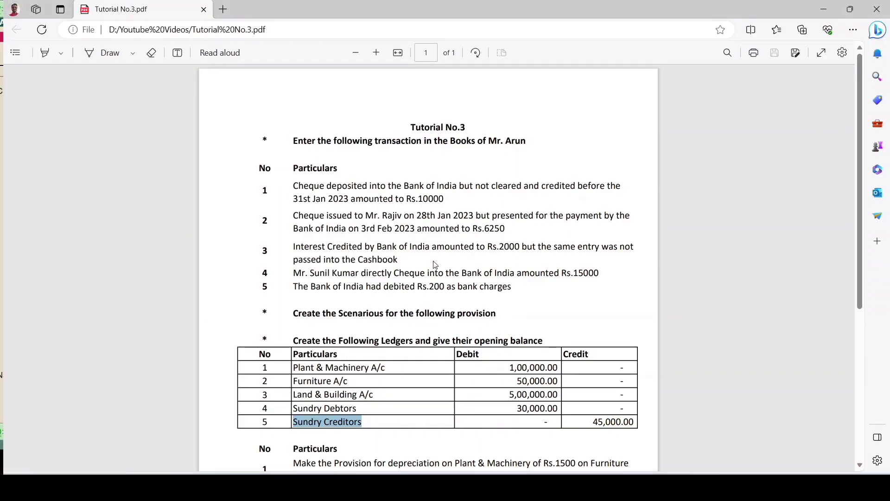
key(alt+Tab)
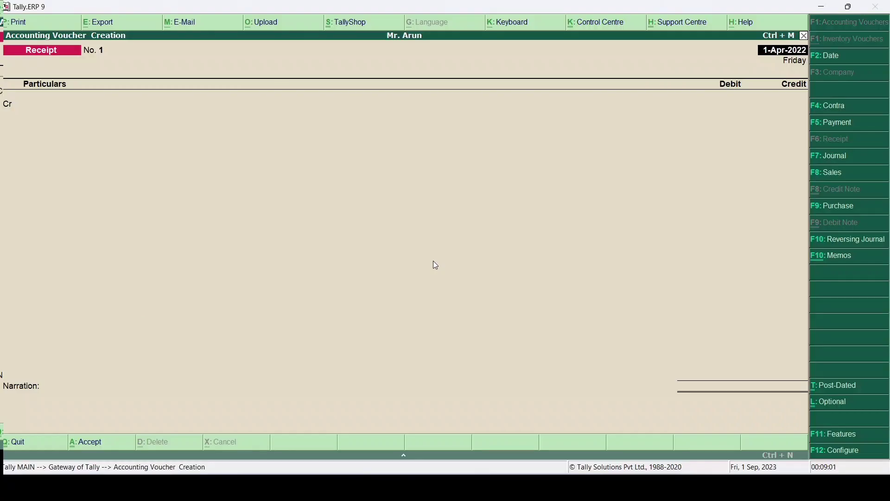
key(F2)
text(1)
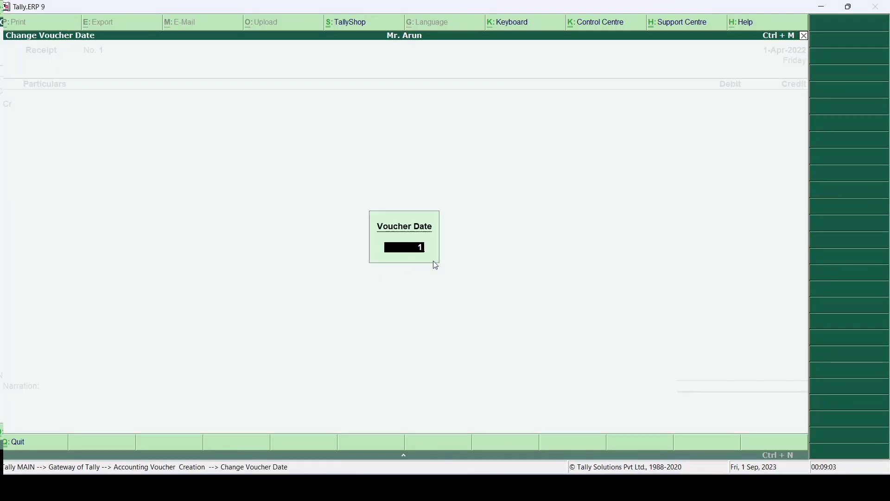
text(.1)
key(Return)
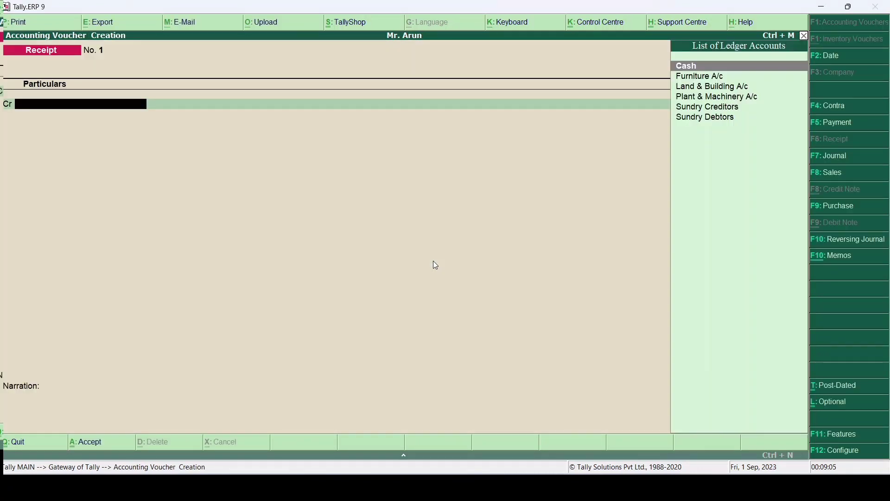
Credit Sundry Debtors with 10,000 in the receipt voucher, as given in the tutorial PDF's first transaction
text(Su)
key(Down)
key(Return)
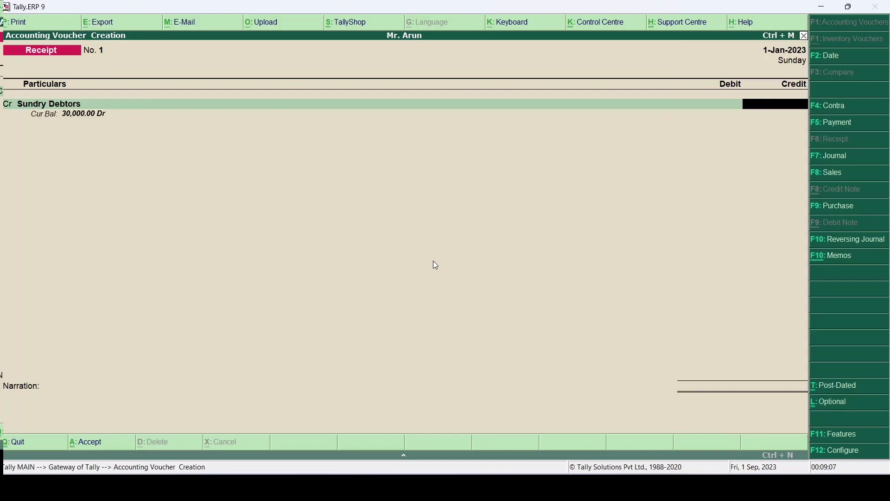
key(alt+Tab)
key(alt+Tab)
text(10000)
key(Return)
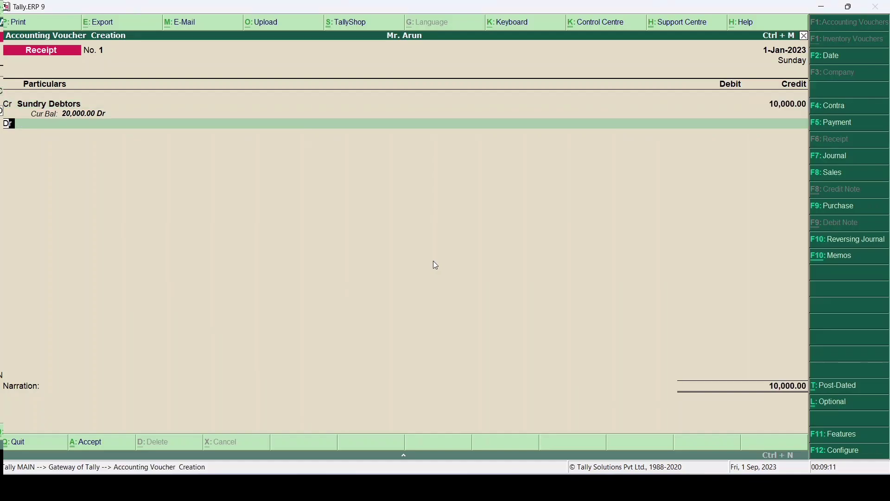
Start a new ledger from the receipt's debit line and name it Bank of India
key(Return)
key(alt+c)
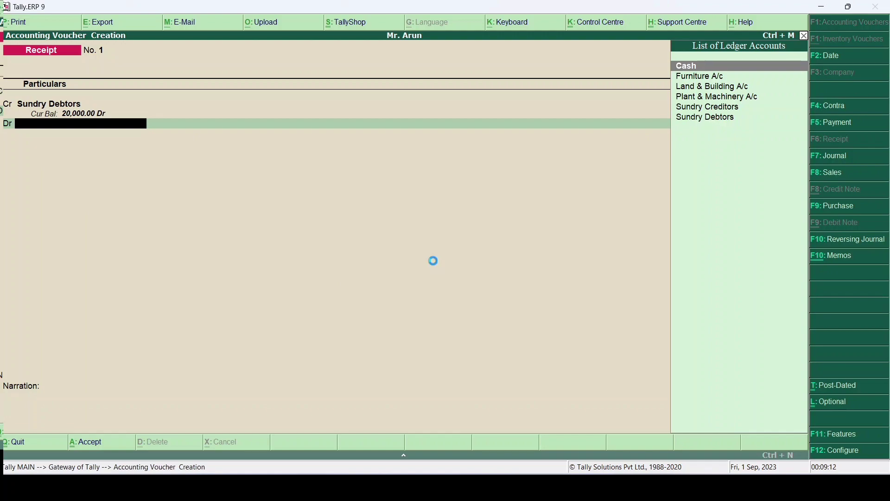
key(alt+Tab)
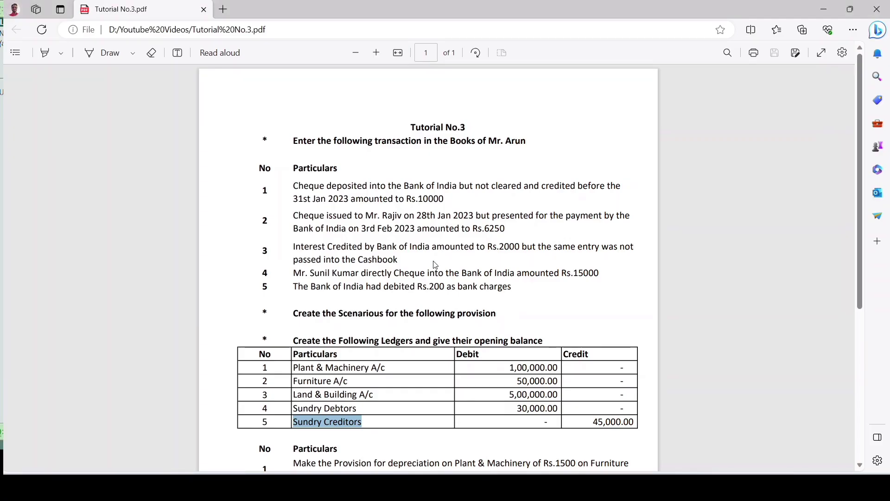
key(alt+Tab)
text(Bank)
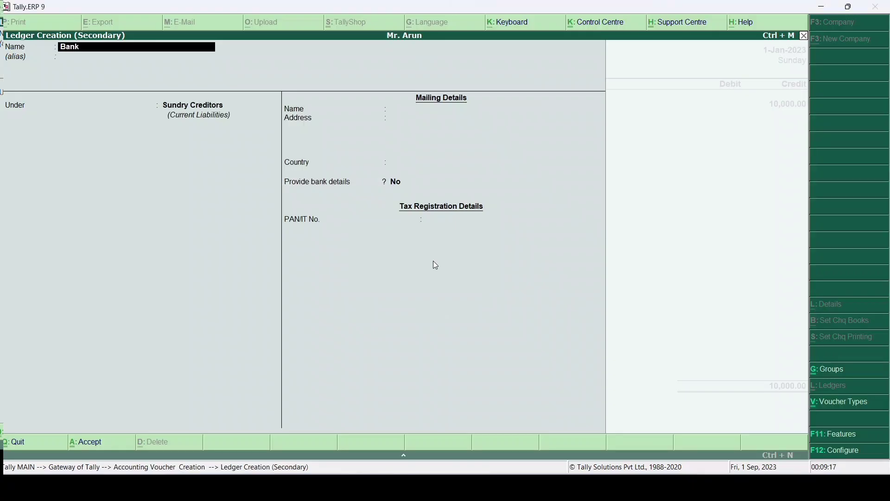
text( of india)
key(Return)
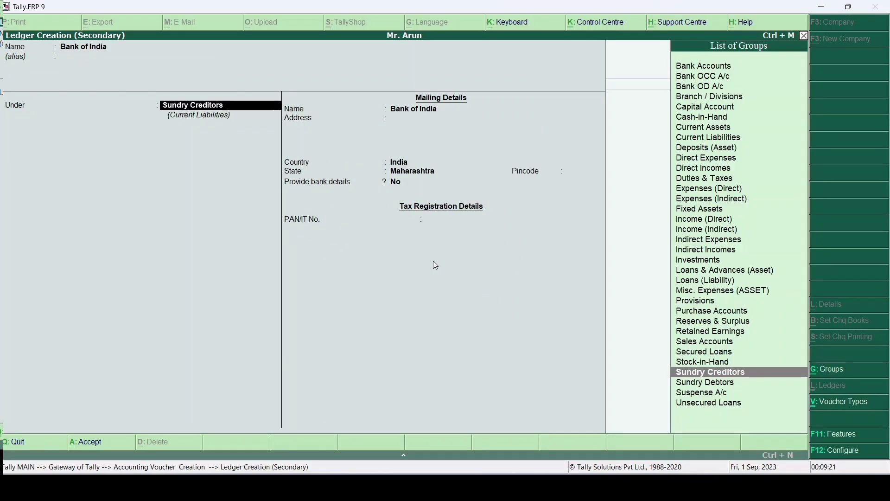
Put the Bank of India ledger under Bank Accounts, keep the default bank and mailing details, and save it
text(Bank)
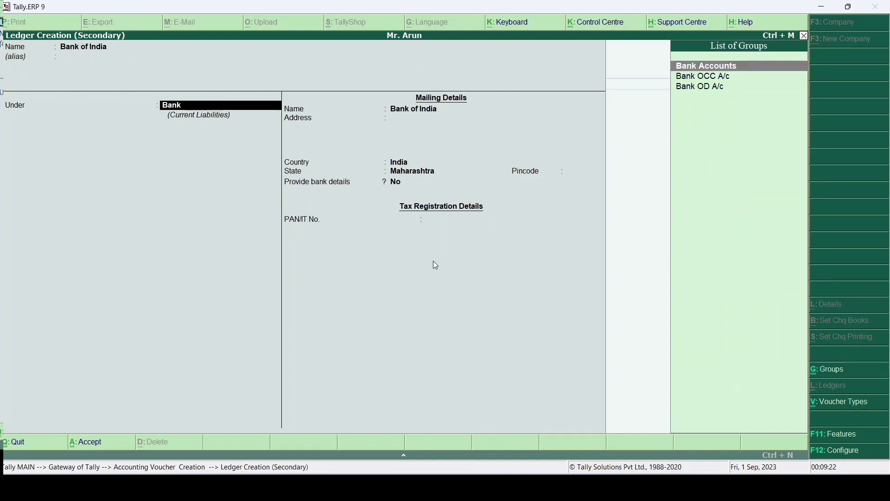
key(Return)
key(Return)
key(Return)
key(Return)
key(Return)
key(Return)
key(Return)
key(Return)
key(Return)
key(Return)
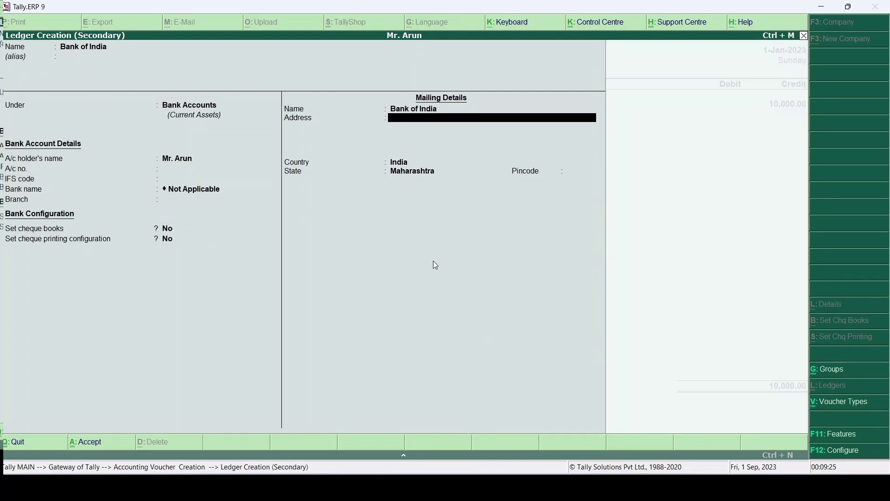
key(Return)
key(Return)
key(Return)
key(Return)
key(Return)
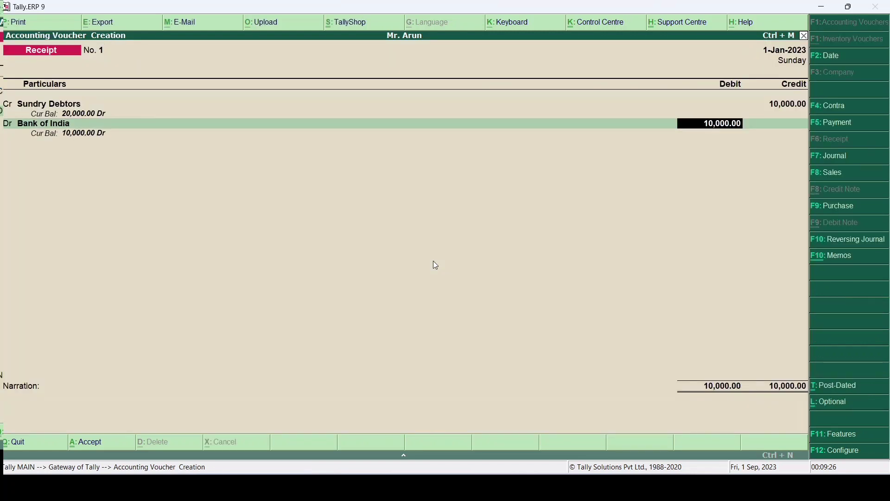
Accept the 10,000 debit to Bank of India, add the narration "Being Cheque deposited", and save the receipt voucher
key(Return)
key(Return)
key(Return)
key(Return)
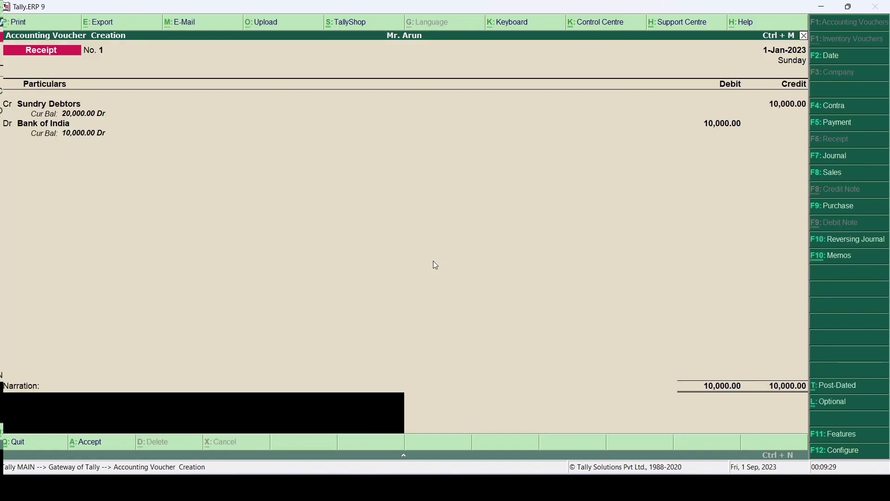
text(Being)
text( Cheque deposi)
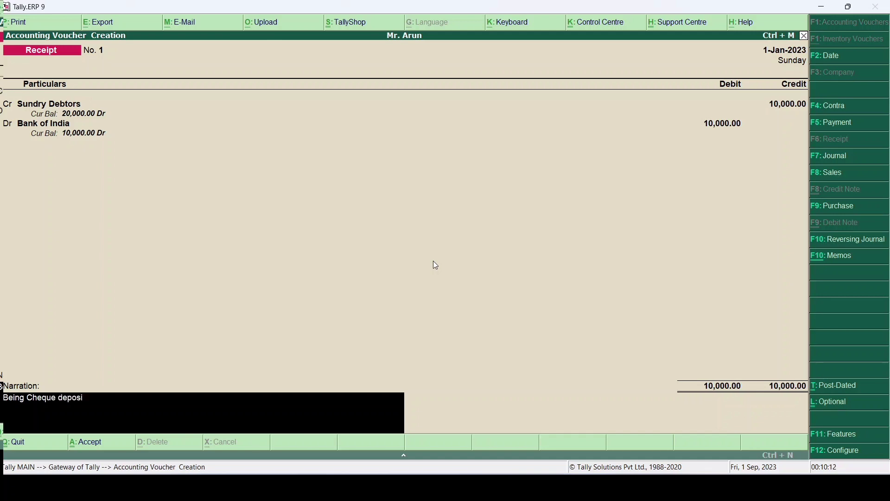
text(ted.)
key(alt+Tab)
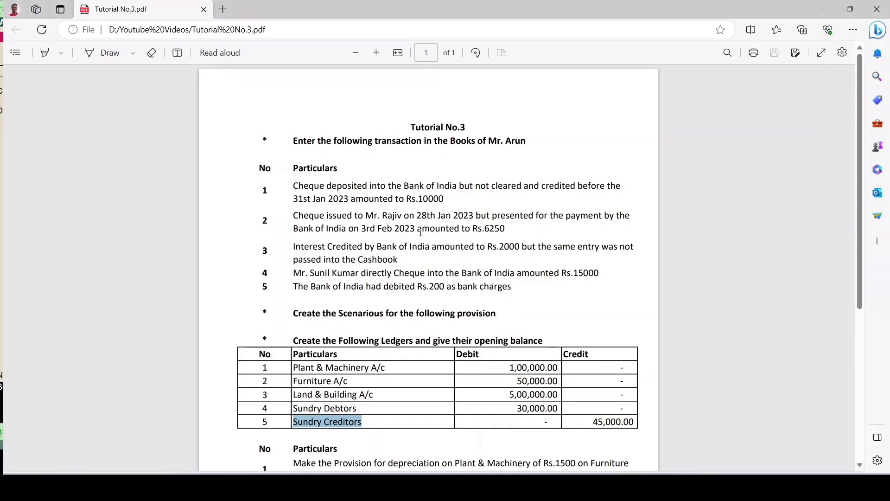
key(alt+Tab)
key(Return)
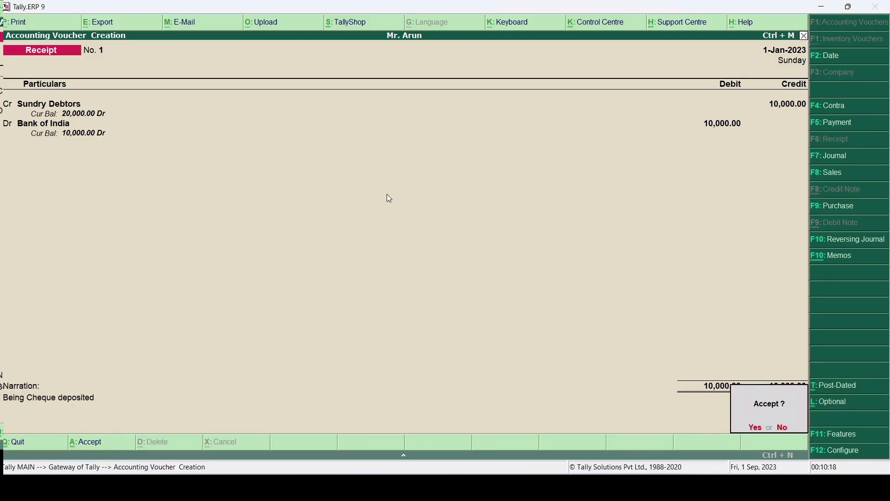
key(Return)
Check the second transaction in the tutorial PDF and open a payment voucher in Tally.ERP 9, keeping the date 1-Jan-2023
key(alt+Tab)
click(334, 219)
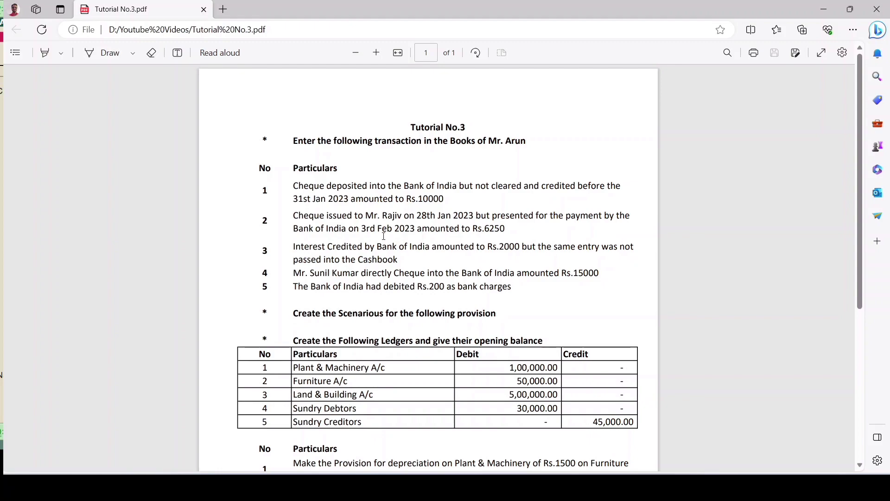
key(alt+Tab)
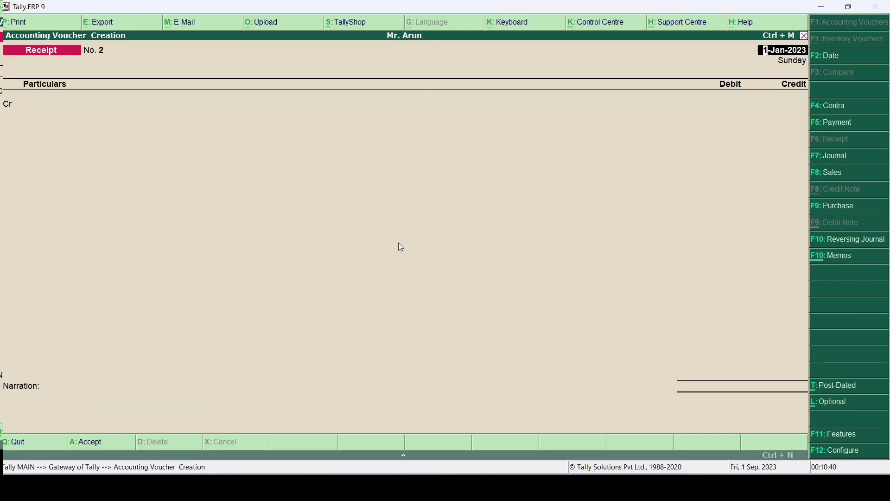
key(F5)
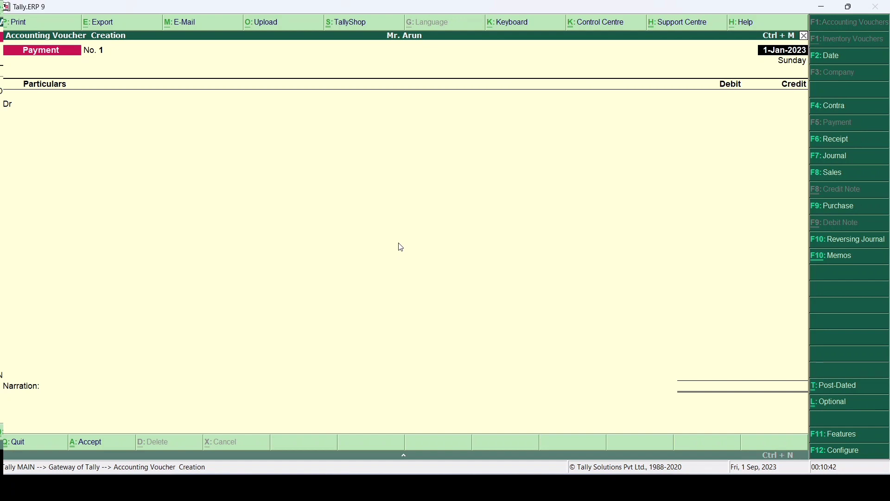
key(Return)
Start a new ledger from the payment's debit line and name it after the payee of the issued cheque
key(alt+Tab)
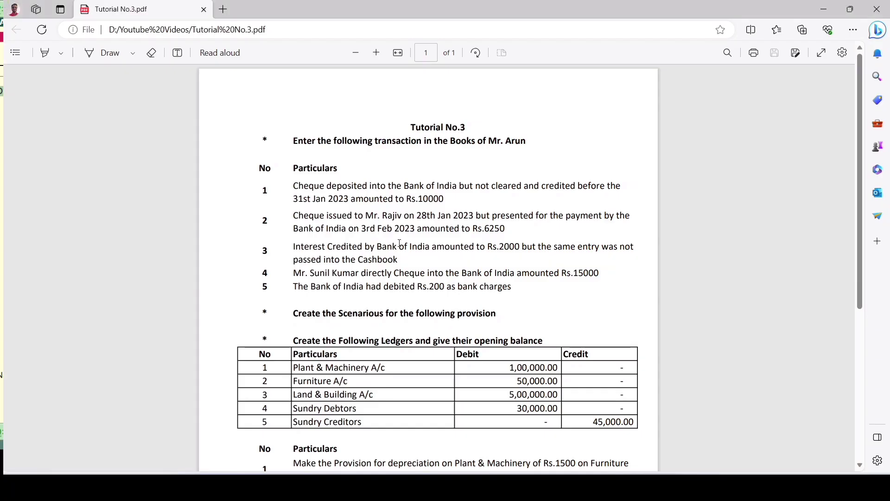
key(alt+Tab)
key(alt+c)
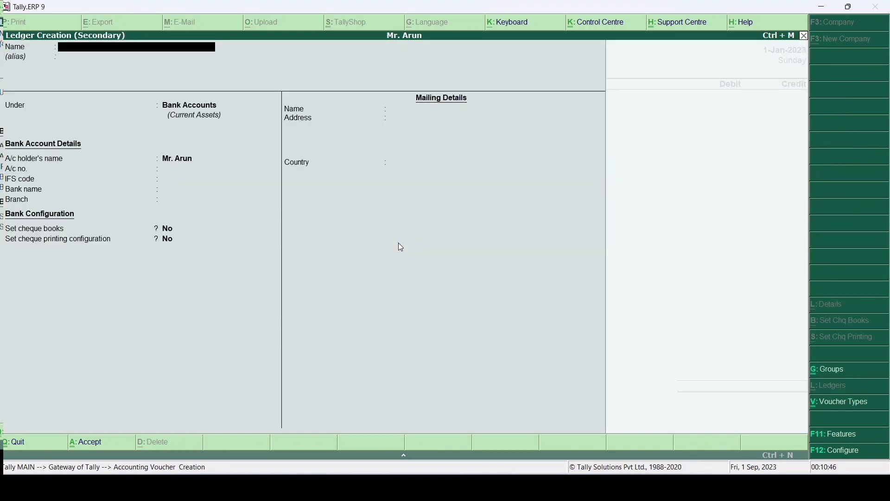
text(Mr. Raj)
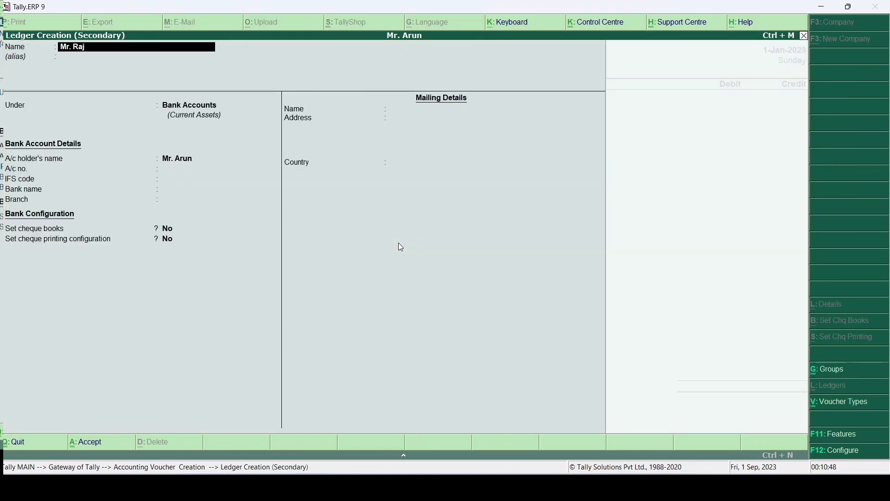
text(iv)
key(Return)
key(Return)
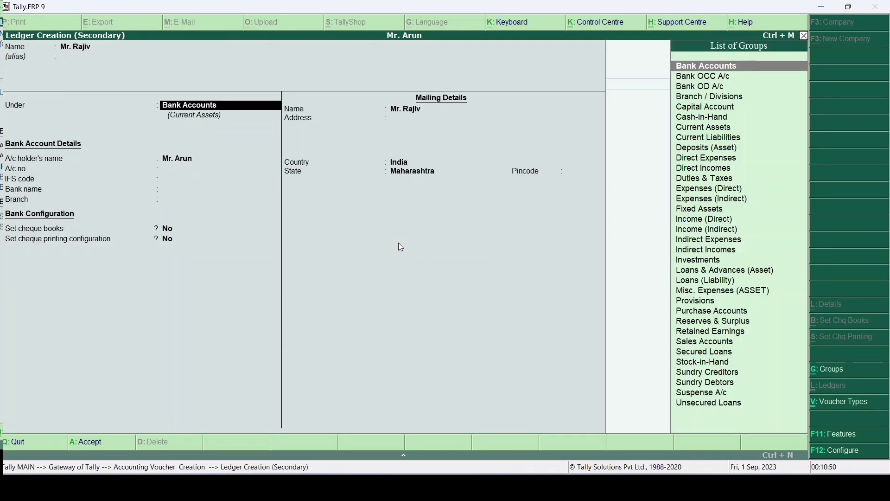
Put the payee's ledger under Sundry Creditors, keep the default mailing and tax details, and save it
text(Sun)
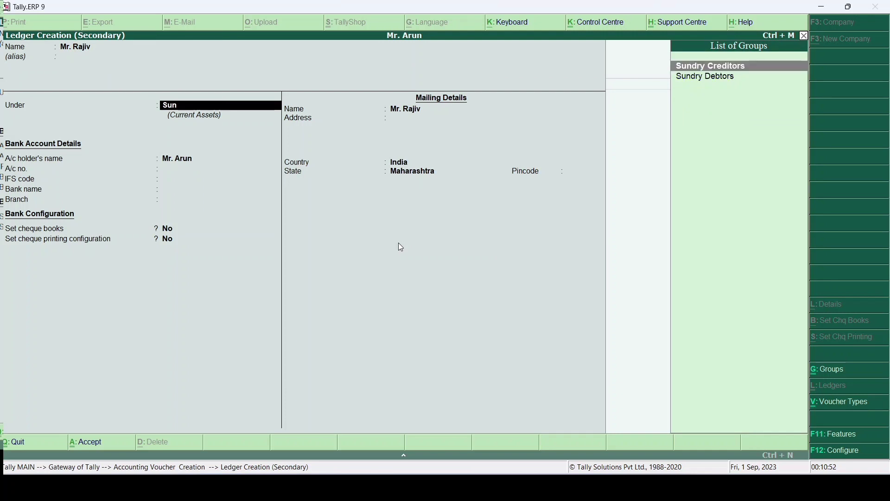
key(Return)
key(Return)
key(Return)
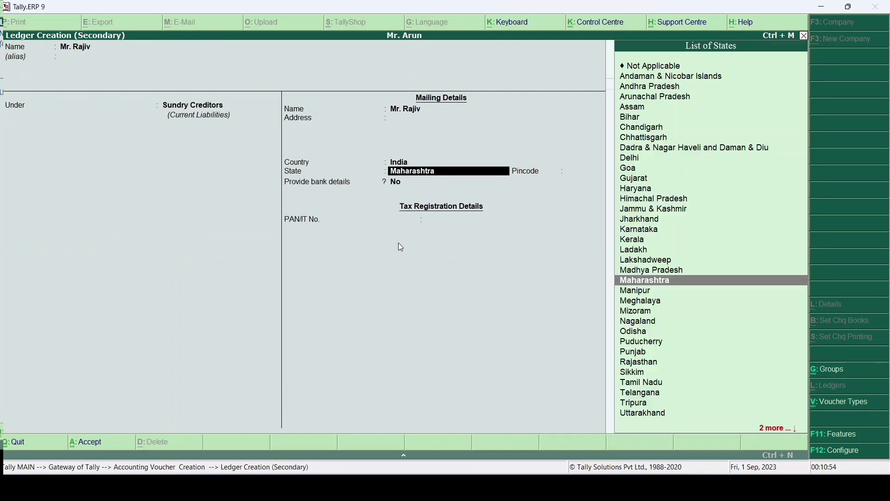
key(Return)
key(Return)
key(Return)
key(Return)
key(Return)
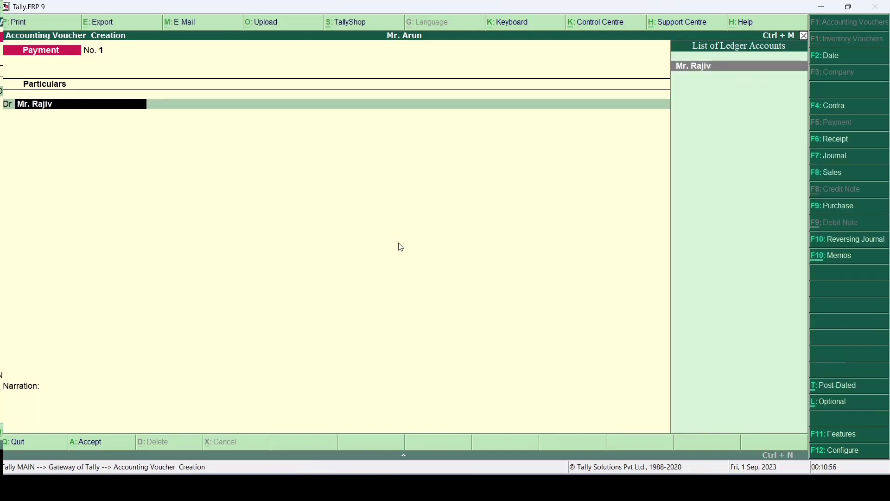
Debit the payee's ledger with 6,250 and credit Bank of India with the same amount in the payment voucher
key(Return)
key(alt+Tab)
key(alt+Tab)
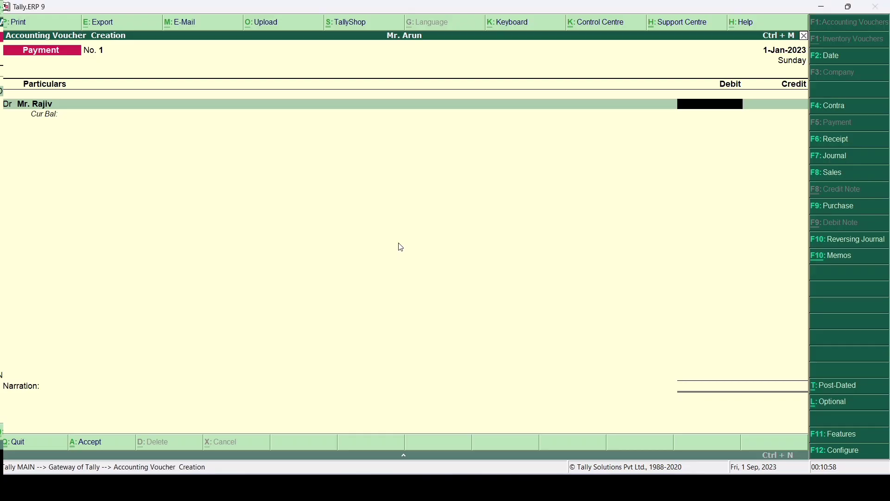
text(6250)
key(Return)
text(Bank)
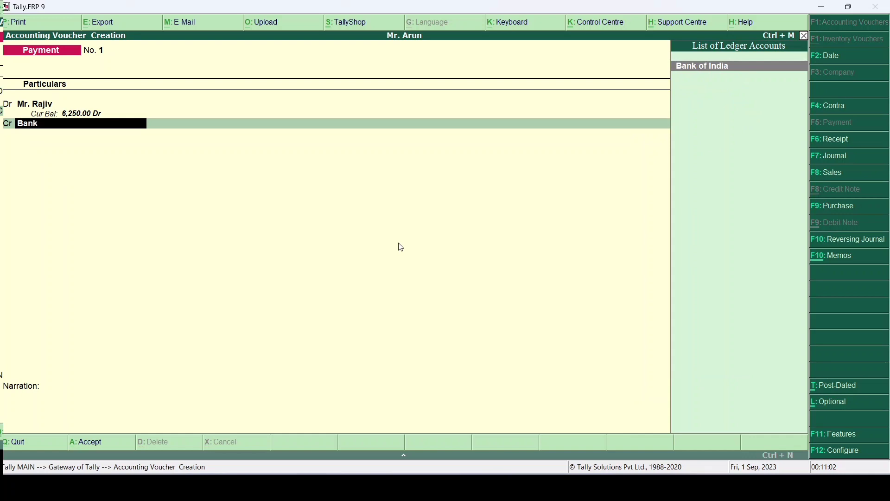
key(Return)
key(Return)
key(Return)
key(Return)
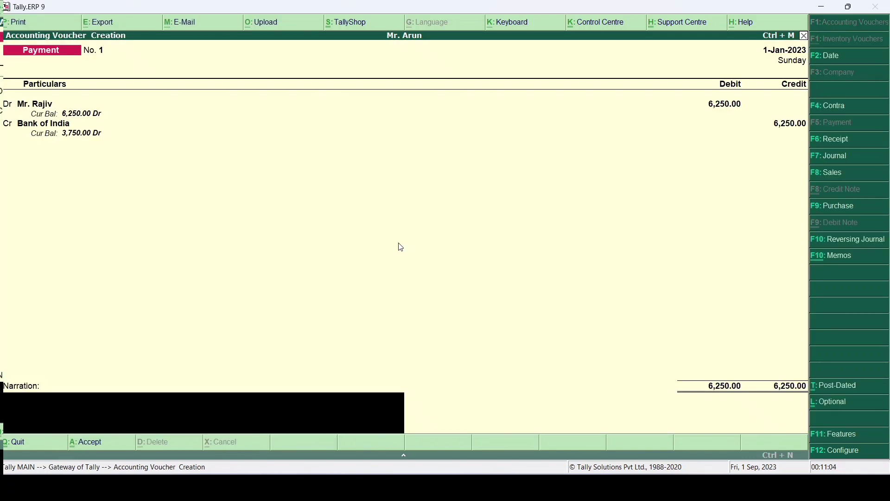
Add the narration "Being cheque issued", save the payment voucher, and return to the transactions in the tutorial PDF
key(alt+Tab)
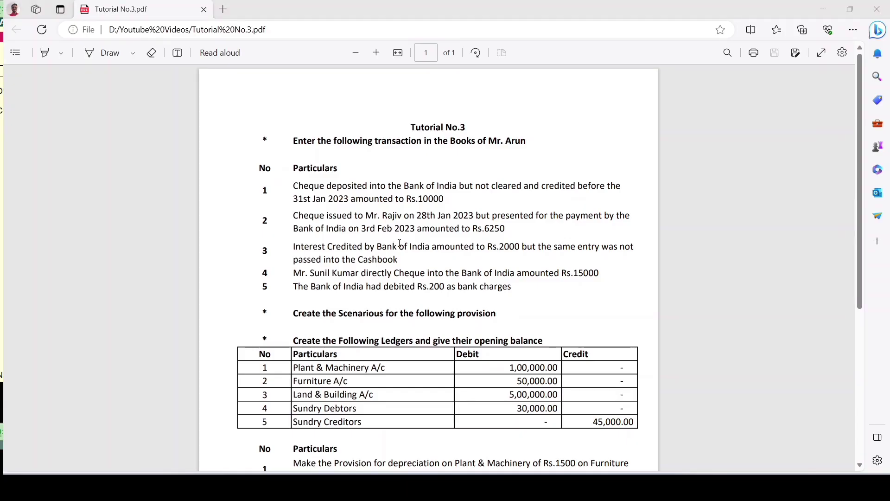
key(alt+Tab)
text(Being)
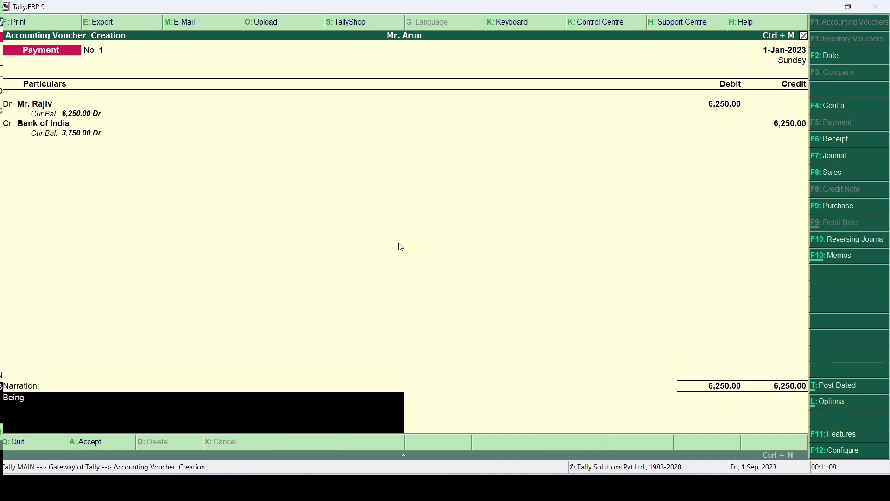
text( cheque issued)
key(Return)
key(y)
key(alt+Tab)
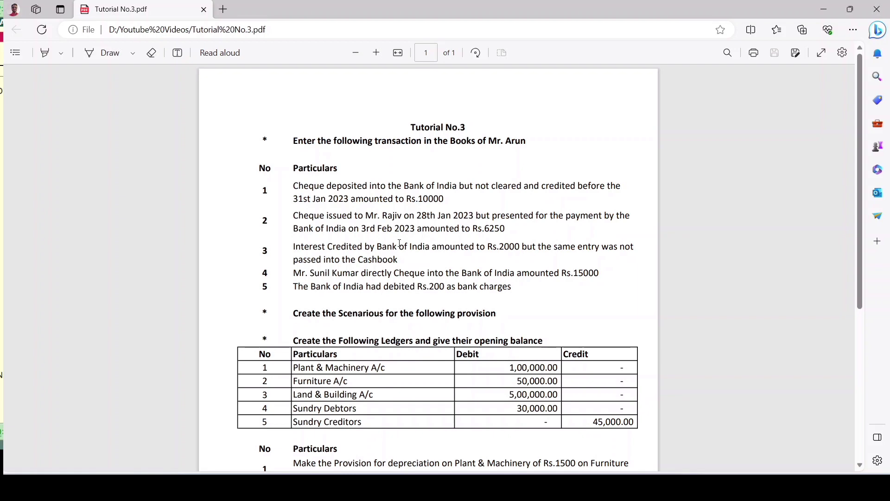
Switch to Tally.ERP 9, open a receipt voucher and start a new credit ledger named "Interest Received"
key(alt+Tab)
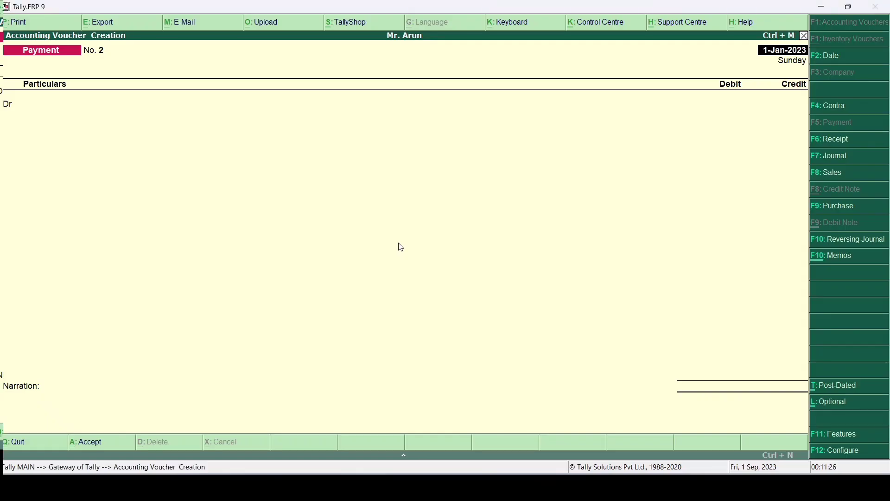
key(F6)
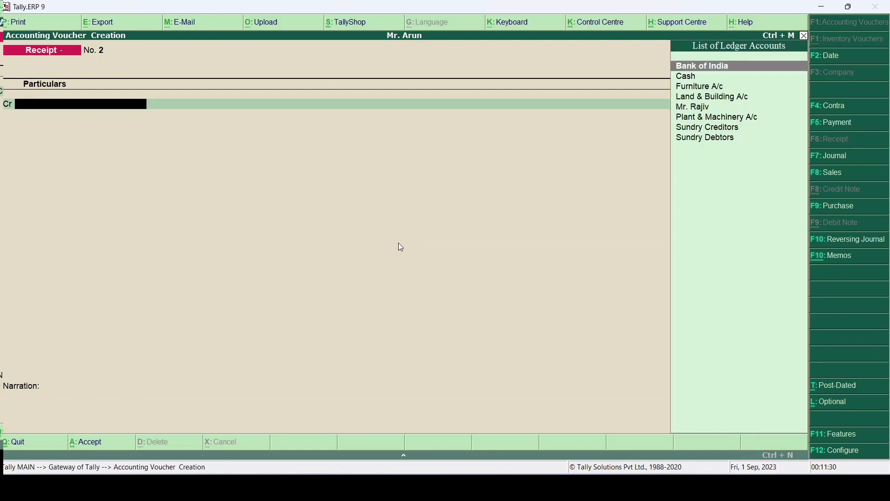
key(alt+c)
text(Interest)
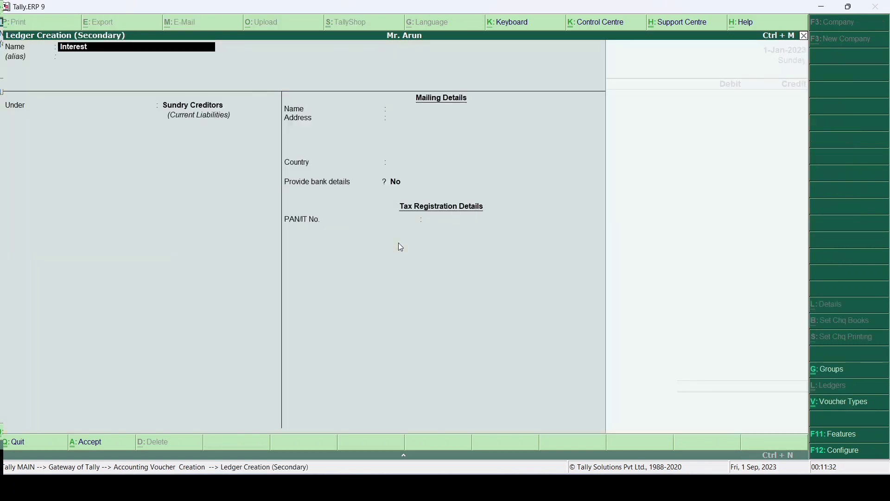
text( Received)
key(Return)
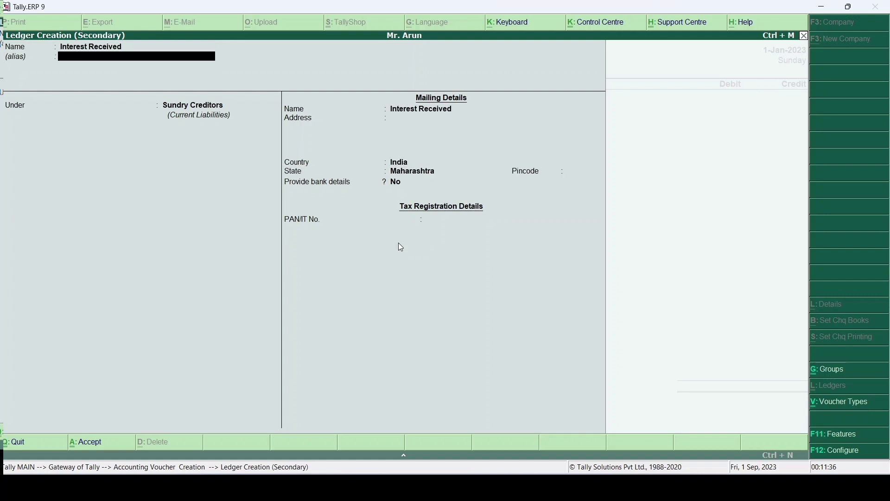
Put the Interest Received ledger under Indirect Incomes, leave its alias blank, and save it
key(Return)
text(Indi)
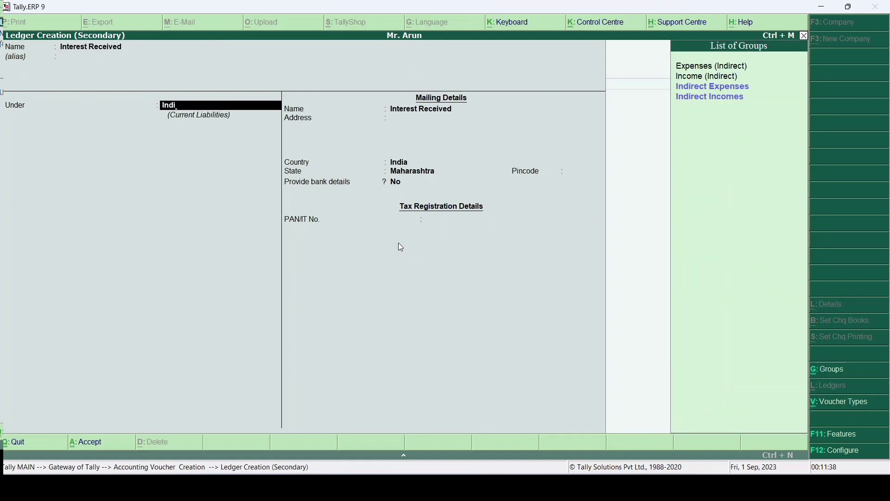
key(Down)
key(Down)
key(Return)
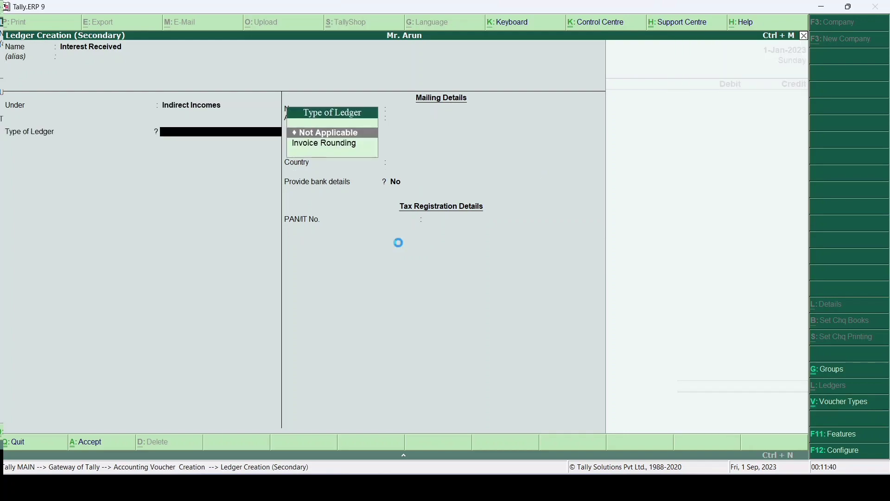
key(ctrl+a)
Check the interest amount in the tutorial PDF, then credit Interest Received and debit Bank of India with 2,000, keeping the default Cheque/DD allocation
key(alt+Tab)
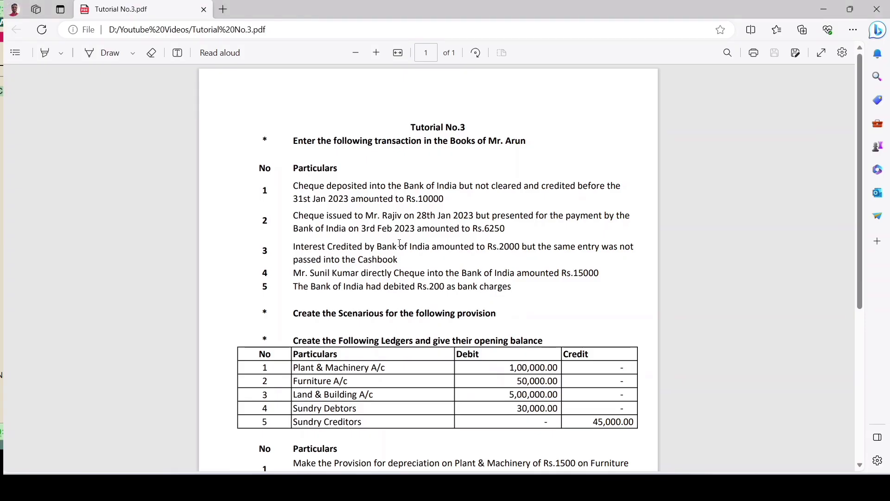
key(alt+Tab)
text(2000)
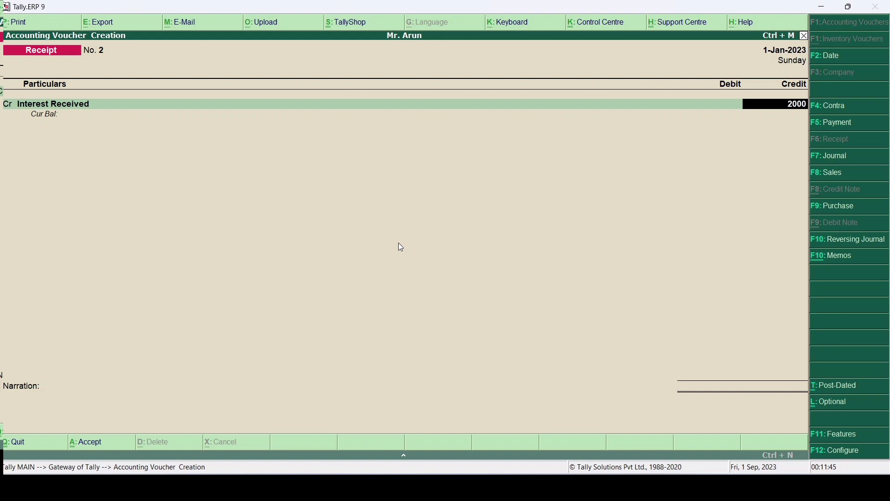
key(Return)
key(Return)
text(Bank)
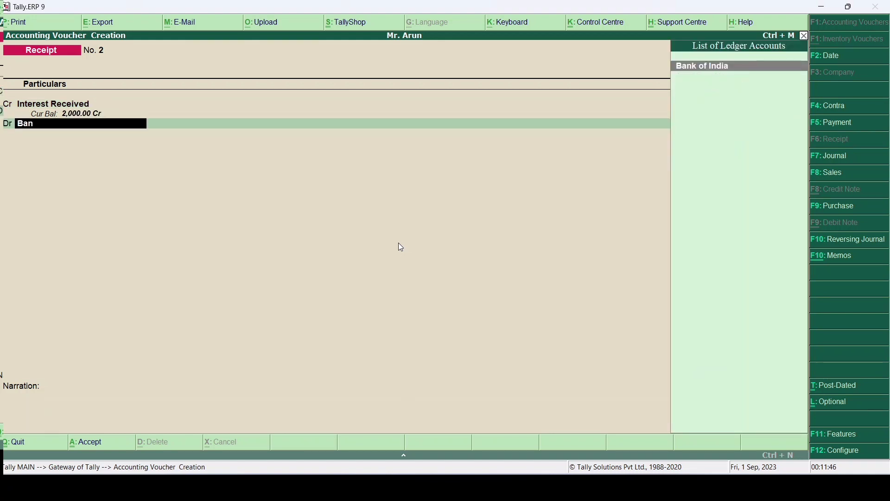
key(Return)
key(Return)
key(Return)
key(Return)
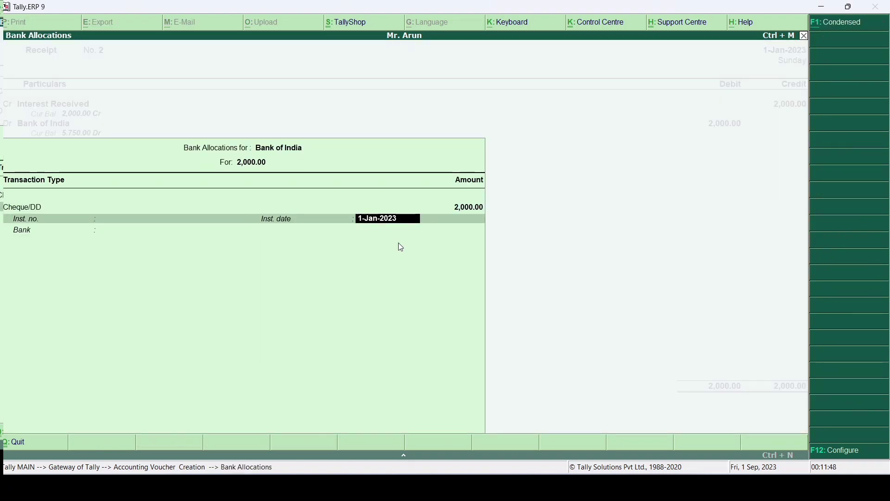
key(Return)
key(Return)
Add the narration "Being Interest received", save the receipt voucher, and return to the transactions in the tutorial PDF
text(Being)
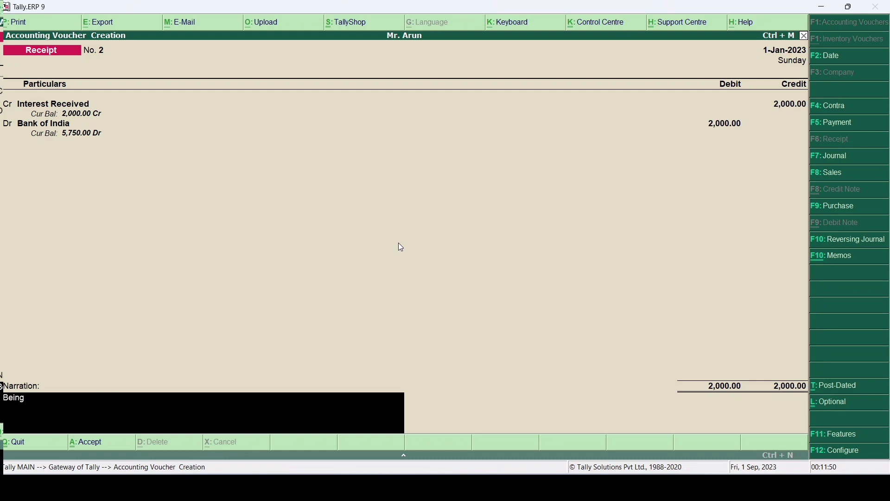
text( Interest received)
key(Return)
key(Return)
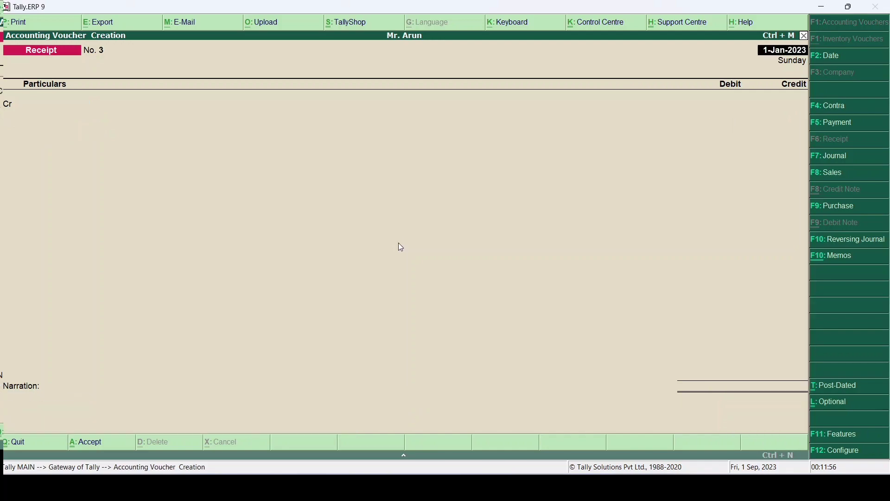
key(alt+Tab)
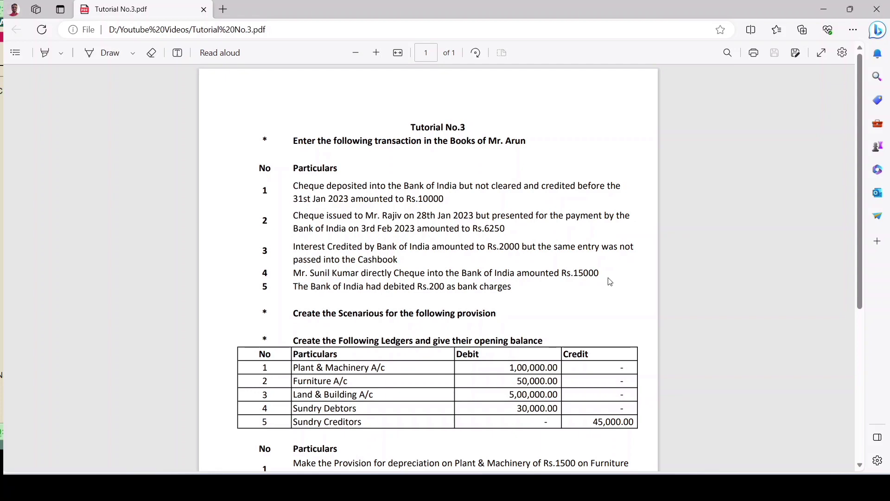
Back in Tally.ERP 9, start a new ledger from the receipt's credit line and name it after the direct cheque depositor
key(alt+Tab)
key(Return)
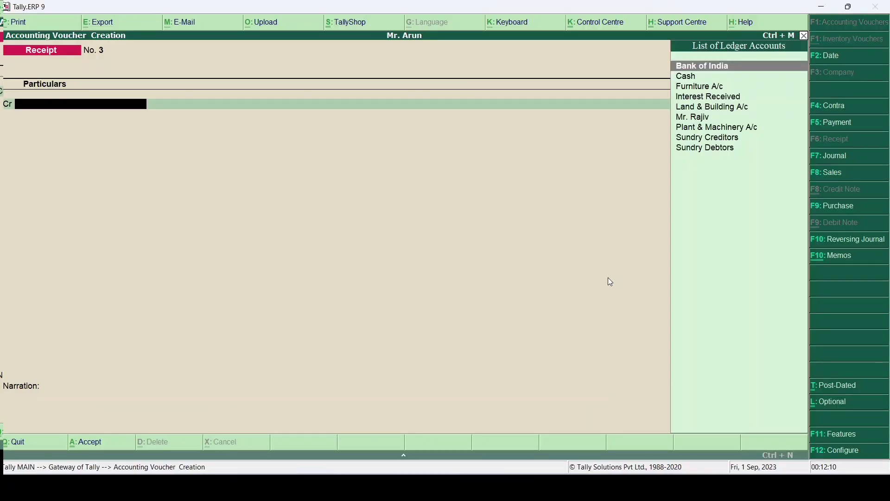
key(alt+c)
text(Sunil)
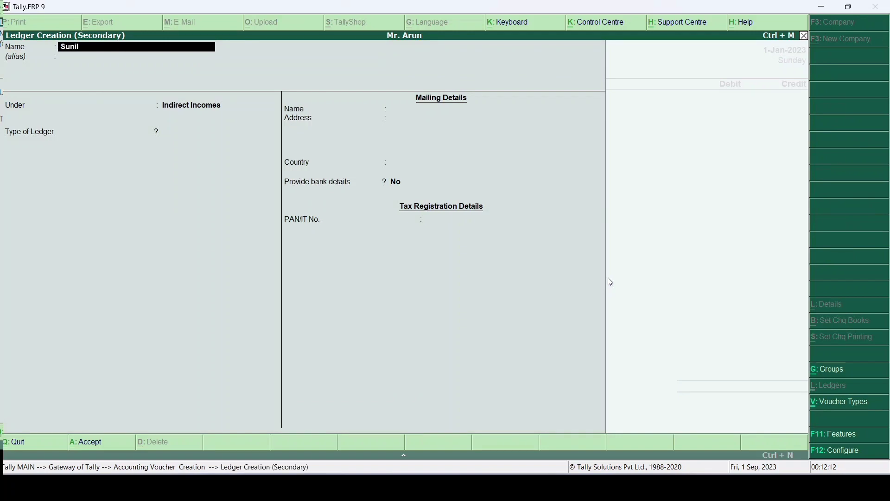
text( Kumar)
key(Return)
Put the depositor's ledger under Sundry Debtors and save it with the remaining details at their defaults
key(Return)
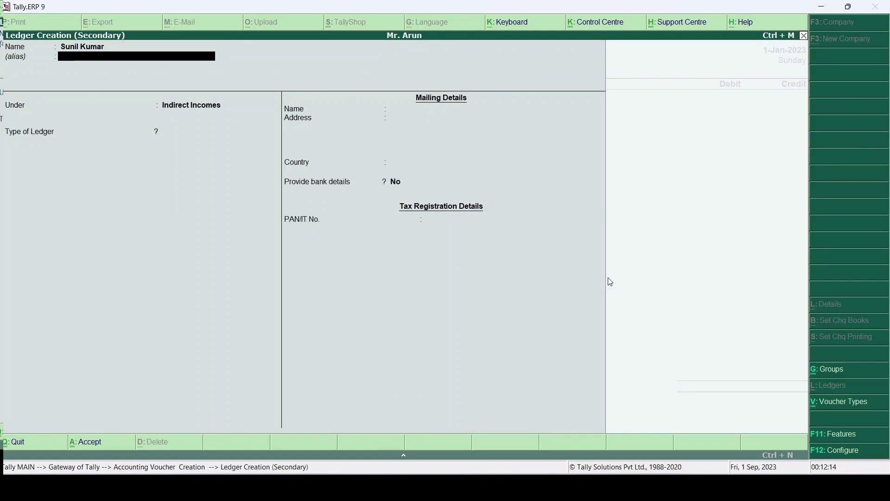
text(Sund)
key(Down)
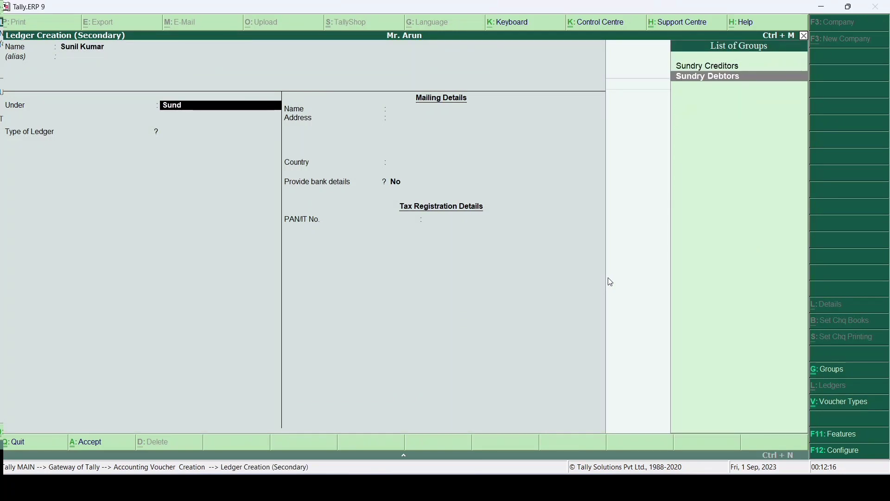
key(Return)
key(ctrl+a)
Check the deposit amount in the tutorial PDF, then credit the depositor's ledger and debit Bank of India with 15,000, keeping the default Cheque/DD allocation
key(alt+Tab)
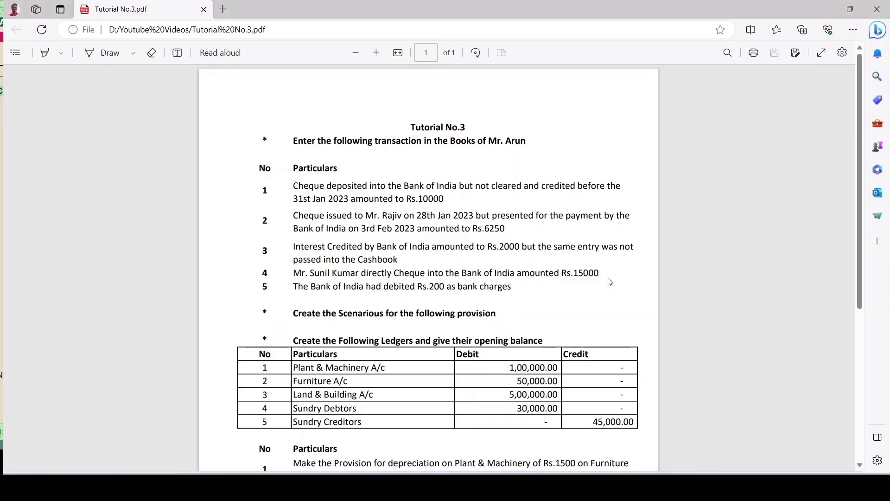
key(alt+Tab)
text(1)
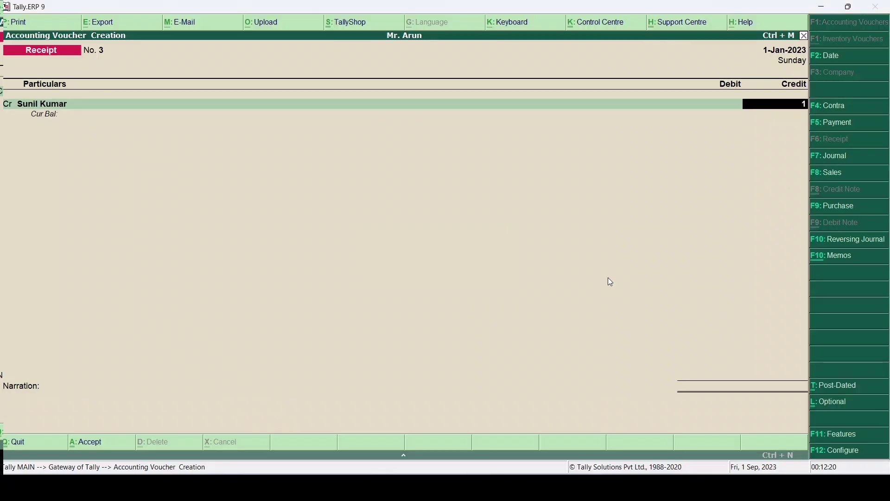
text(5000)
key(Return)
text(ba)
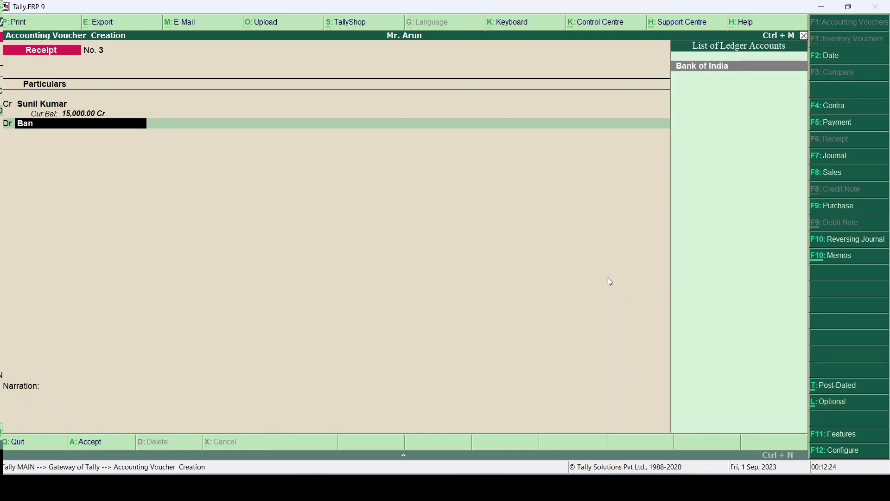
key(Return)
key(Return)
key(Return)
key(Return)
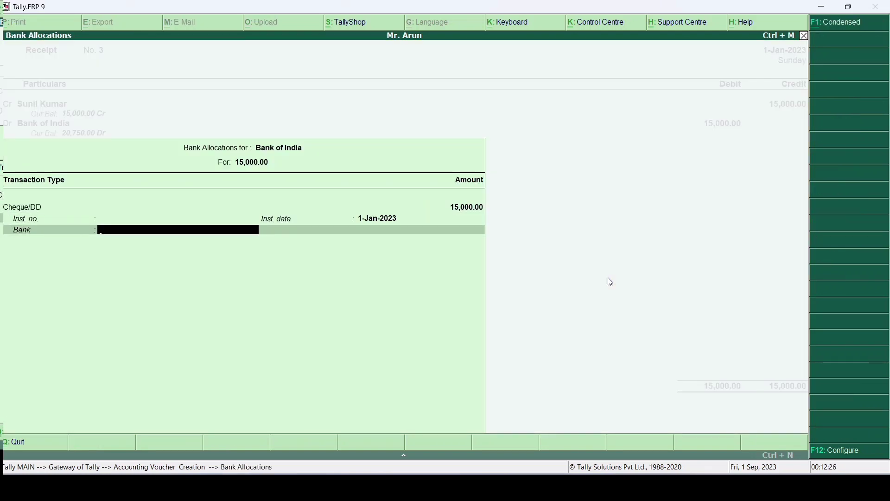
key(Return)
Add the narration "Being Cheque deposited in to Bank of India", save the receipt voucher, and return to the tutorial PDF
text(Being)
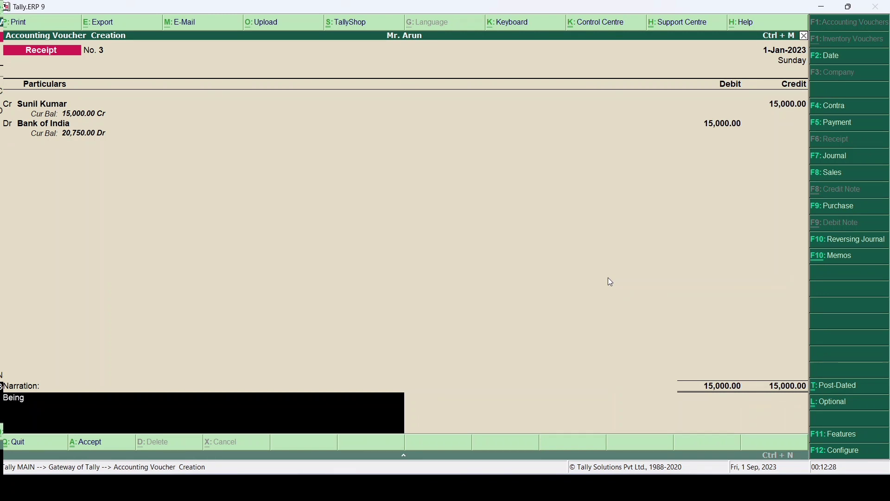
text( Cheque deposited in to)
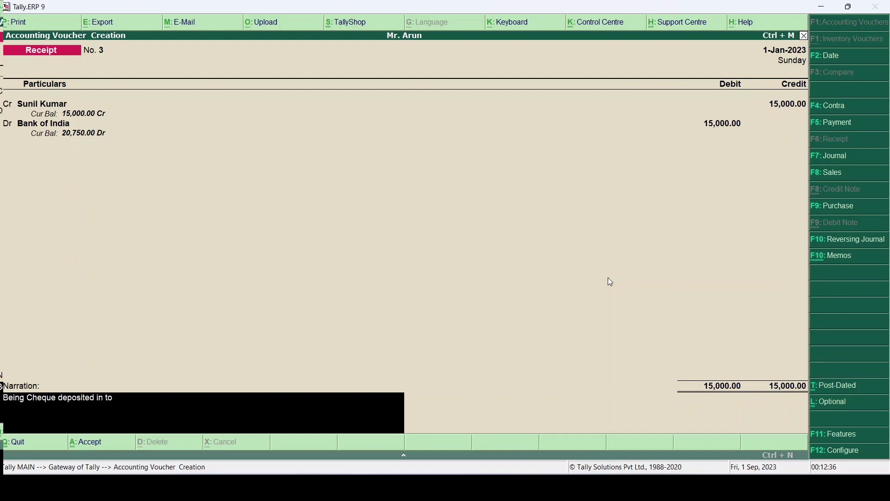
text( B)
text(of India)
key(Return)
key(Return)
key(alt+Tab)
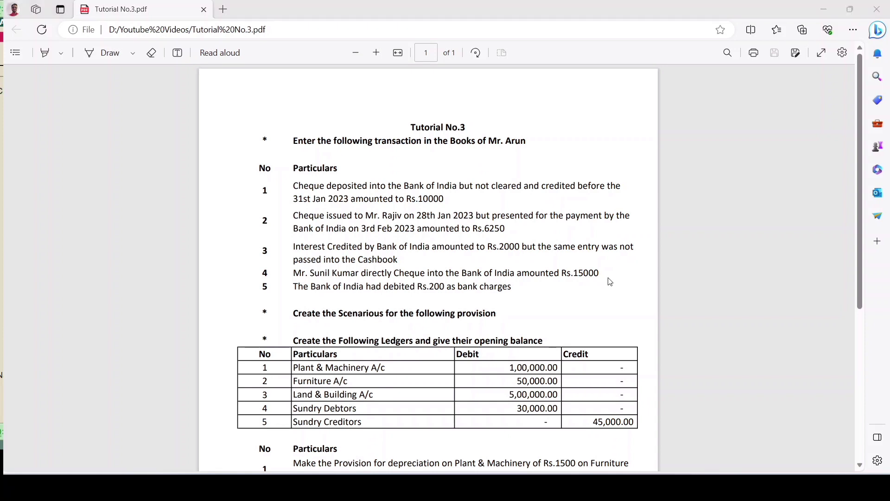
Back in Tally.ERP 9, open a payment voucher and start a new debit ledger named "Bank Charges"
key(alt+Tab)
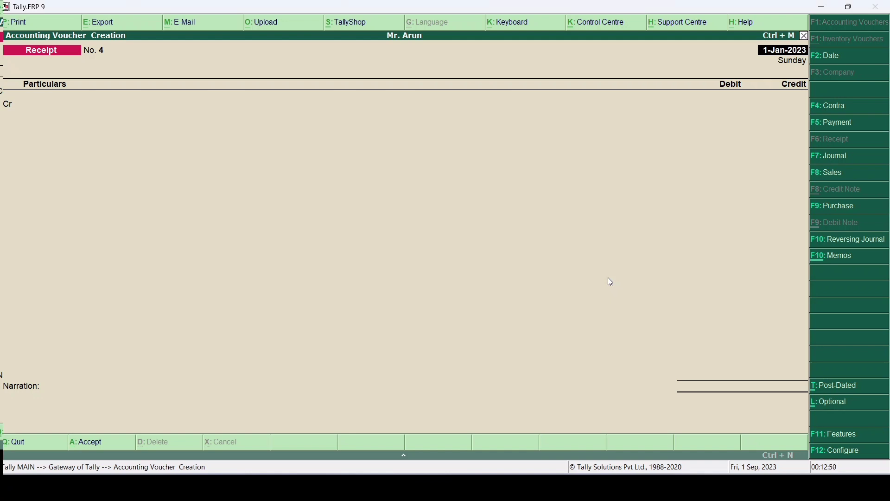
key(F5)
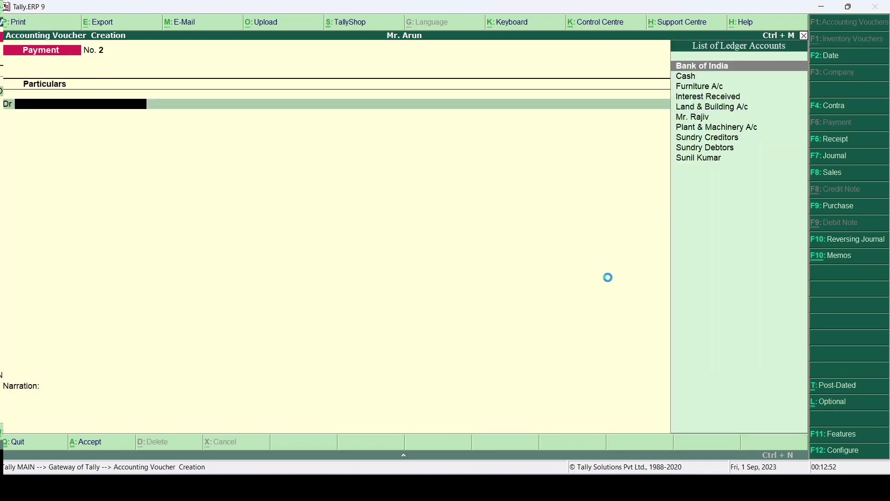
key(alt+c)
text(Bank i)
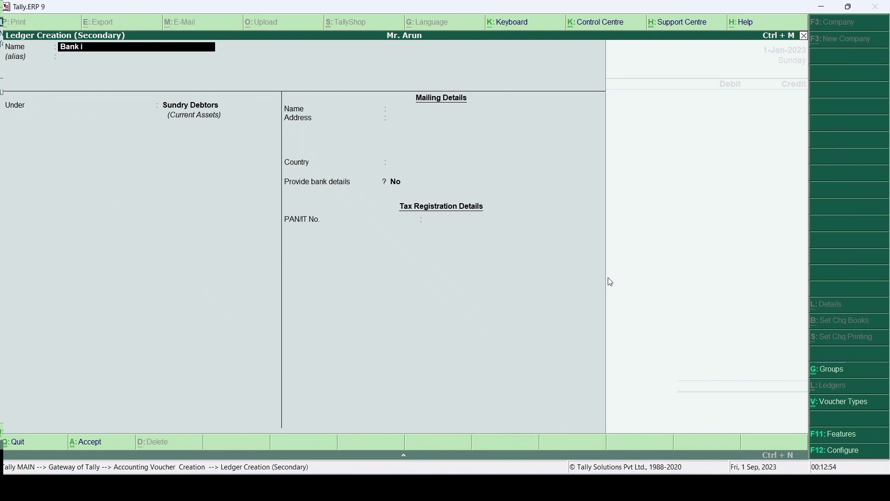
text(harges)
key(Return)
Put the Bank Charges ledger under Indirect Expenses and save it into the payment voucher's debit line
key(Return)
text(Ind)
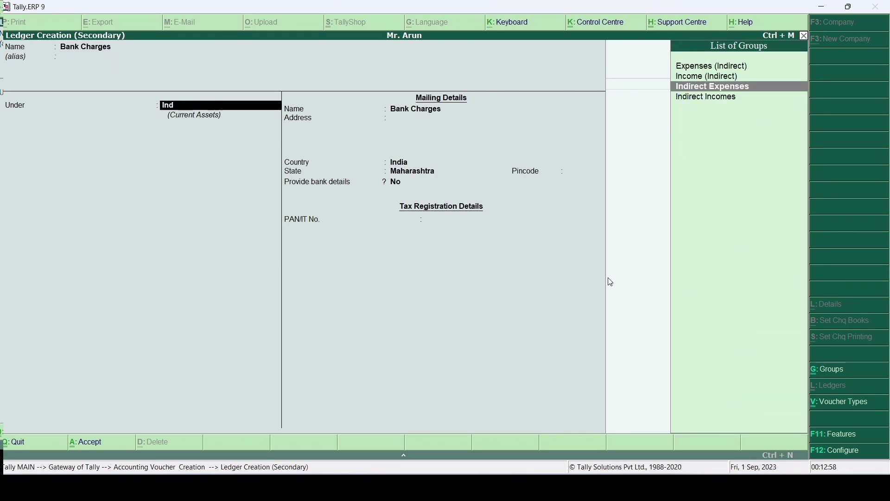
key(Return)
key(Return)
key(ctrl+a)
key(Return)
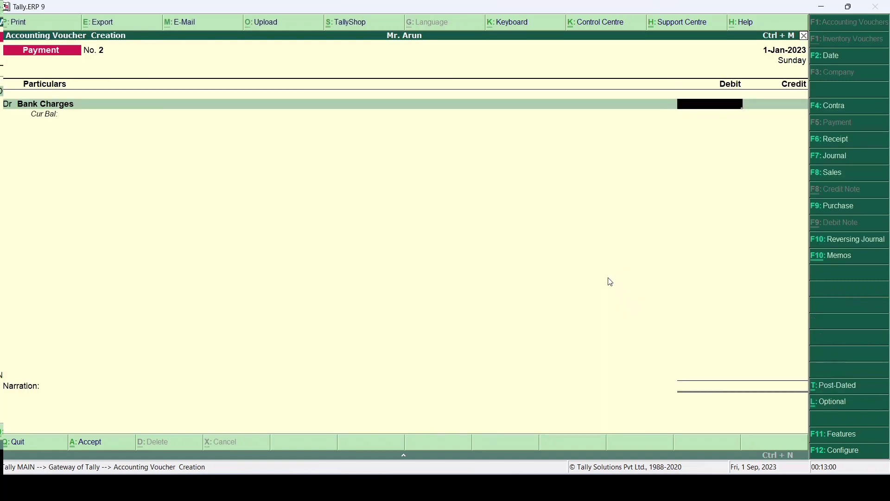
Debit Bank Charges with 200, credit Bank of India with the same amount, and accept the default bank allocation
text(200)
key(Return)
key(Return)
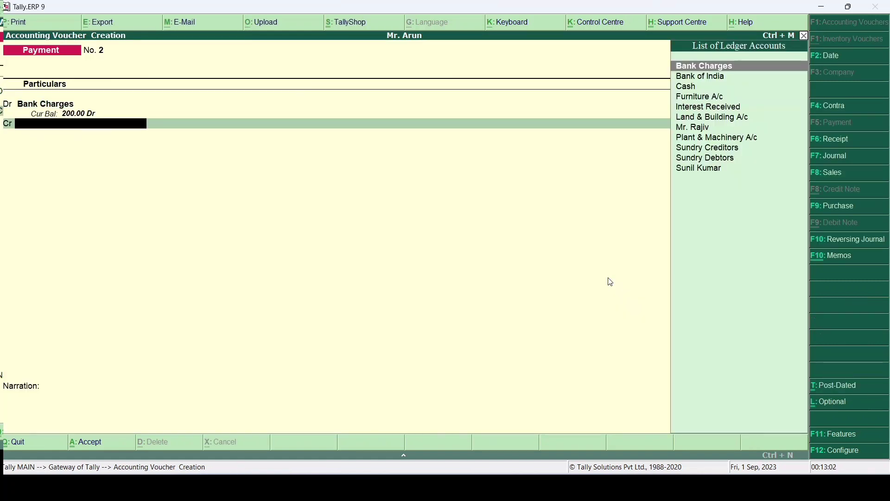
text(Bank)
key(Down)
key(Return)
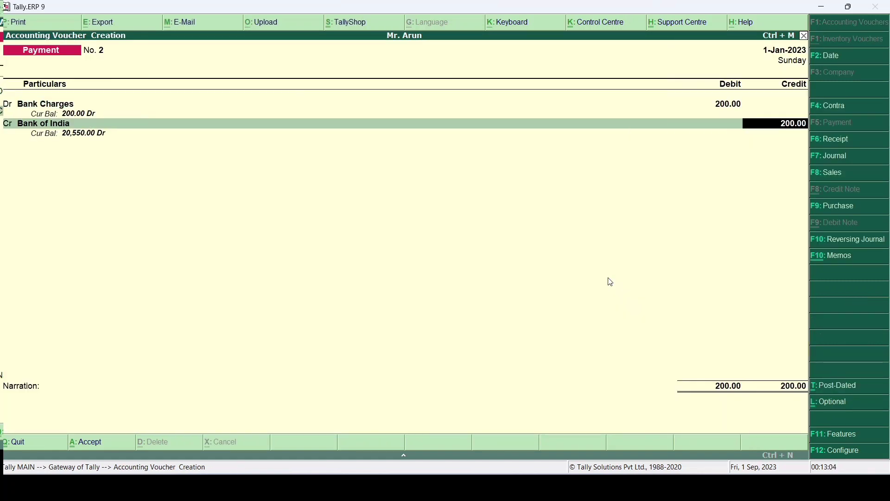
key(Return)
key(Return)
key(Return)
key(Return)
key(Return)
key(Return)
key(Return)
Add the narration "Being Bank charges paid", save the payment voucher, and return to the transactions in the tutorial PDF
text(B)
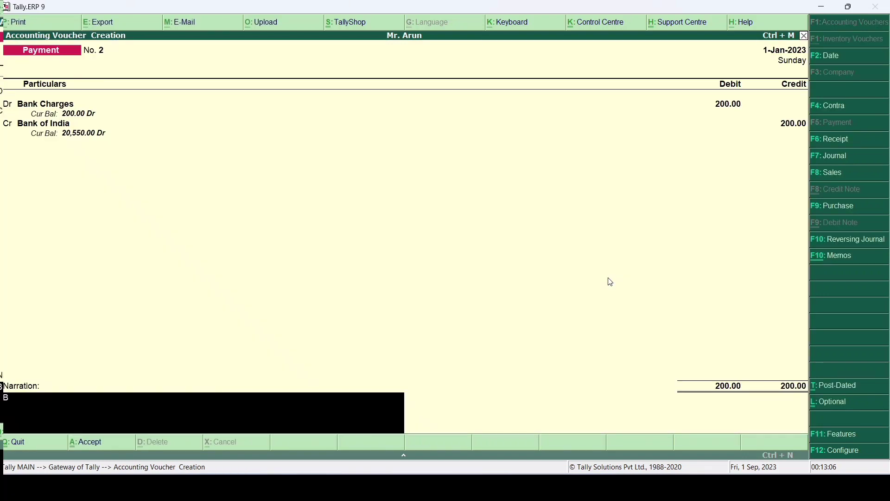
text(eing)
key(alt+Tab)
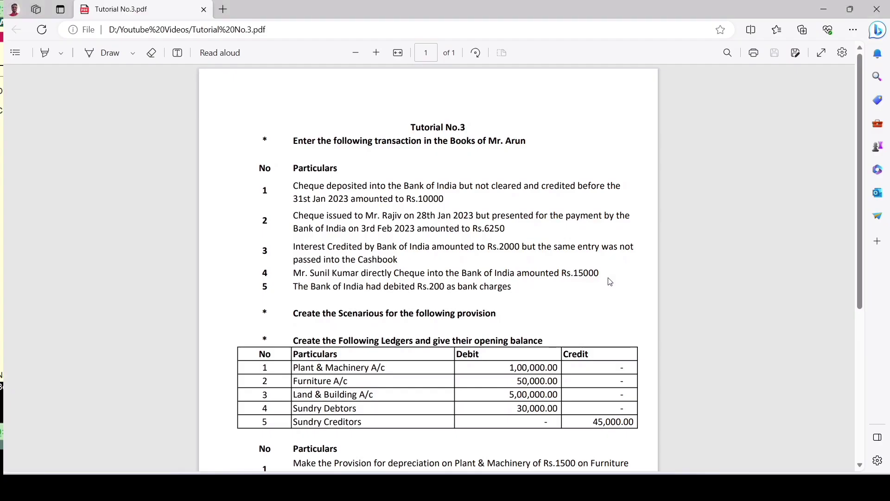
key(alt+Tab)
text(V)
key(BackSpace)
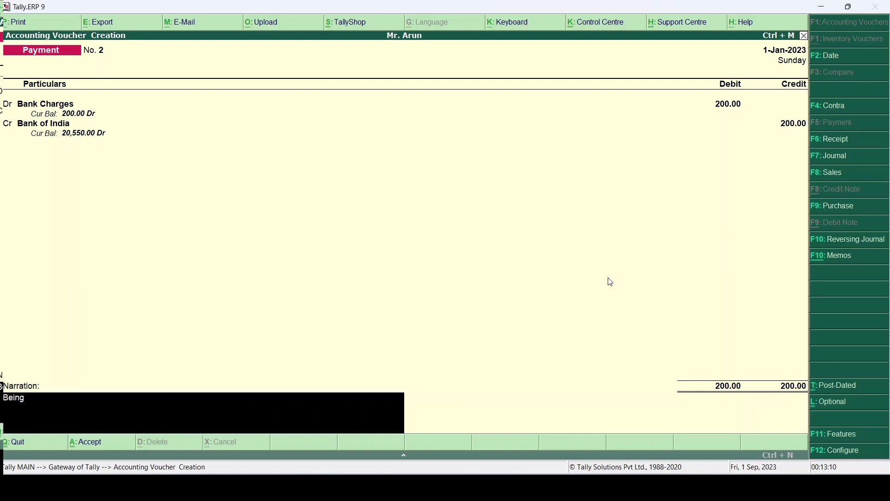
text(Bank chrg)
key(BackSpace)
key(BackSpace)
text(arges paid)
key(Return)
key(Return)
key(alt+Tab)
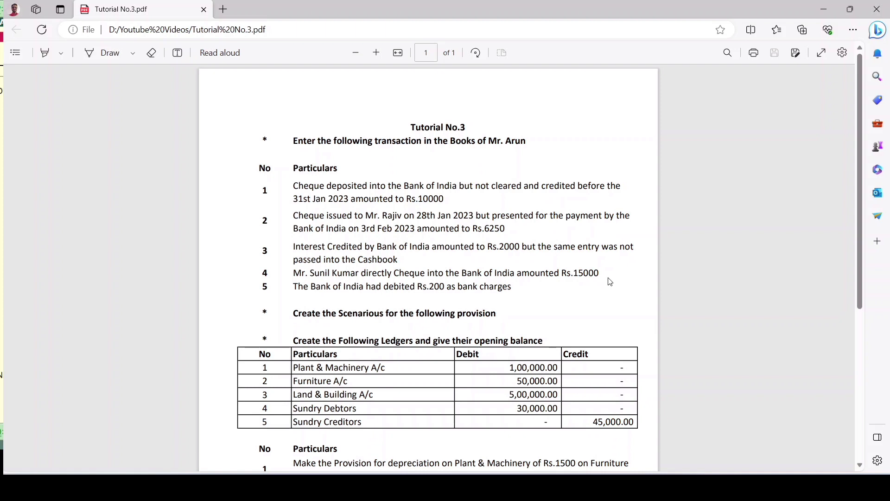
Check the provision entries in the tutorial PDF, return to Tally.ERP 9, and start a reversing journal dated 31-Mar-2023
scroll(611, 282, down, 3)
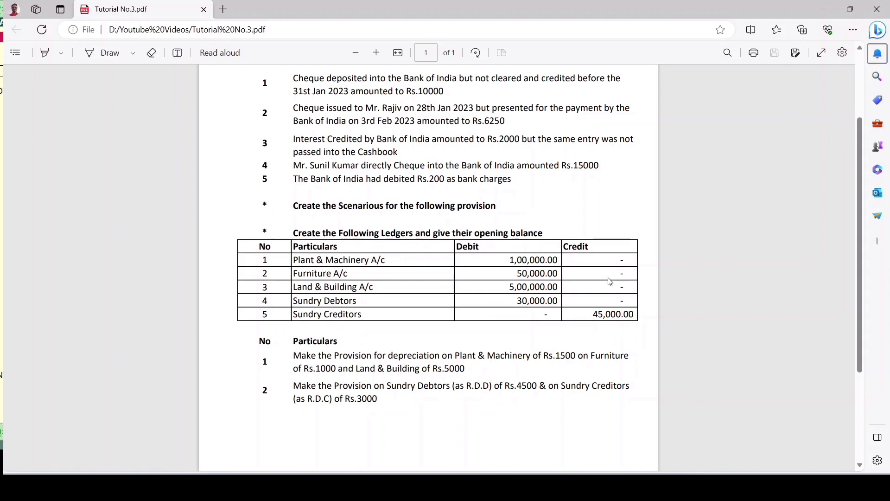
key(alt+Tab)
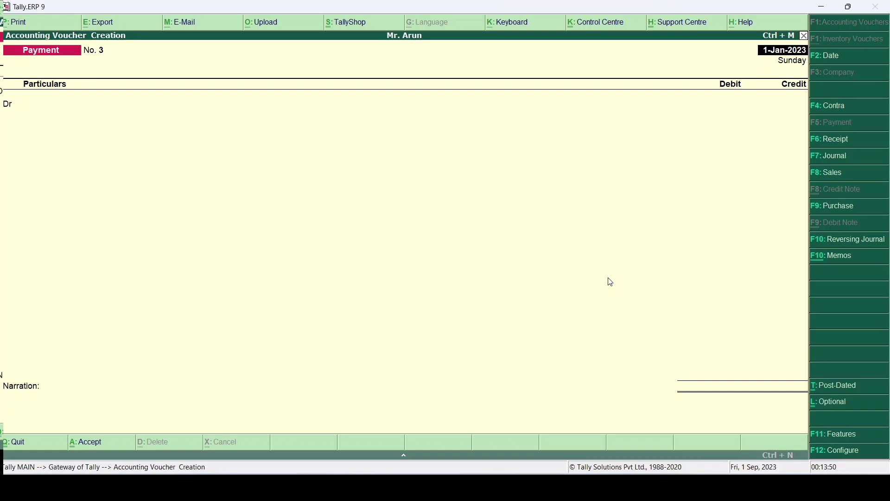
key(F10)
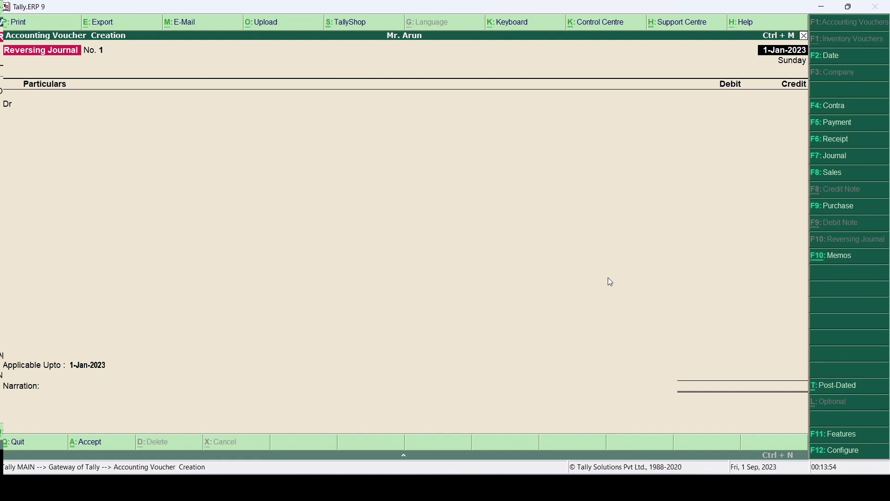
key(XF86AudioMute)
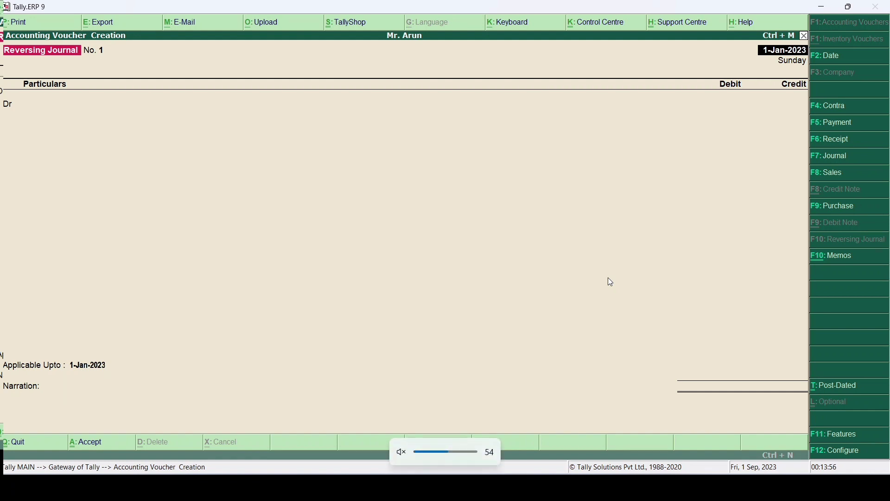
key(F2)
text(3)
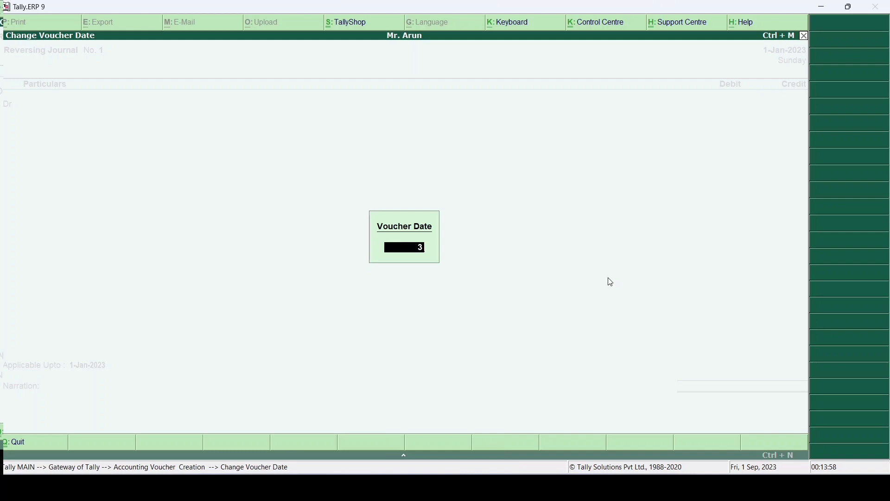
text(1/3)
key(Return)
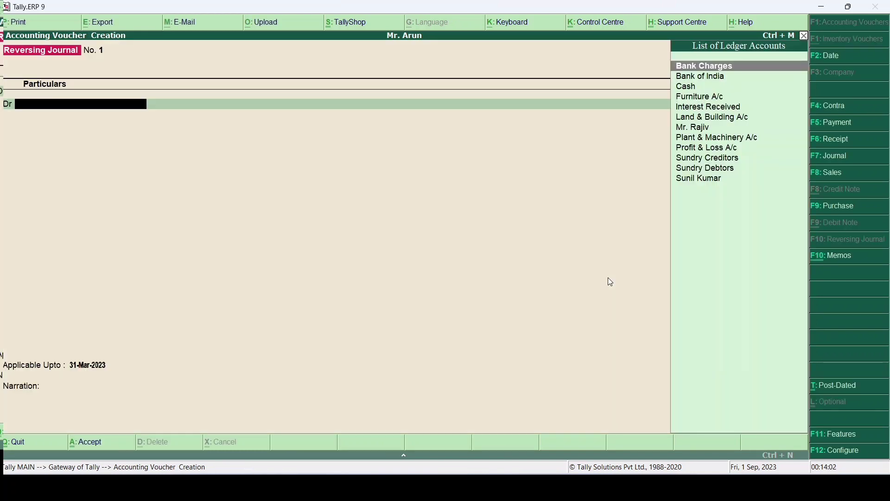
Create the ledger "Depreciation" under Indirect Expenses from the reversing journal and debit it with 7500
key(alt+c)
text(Dep)
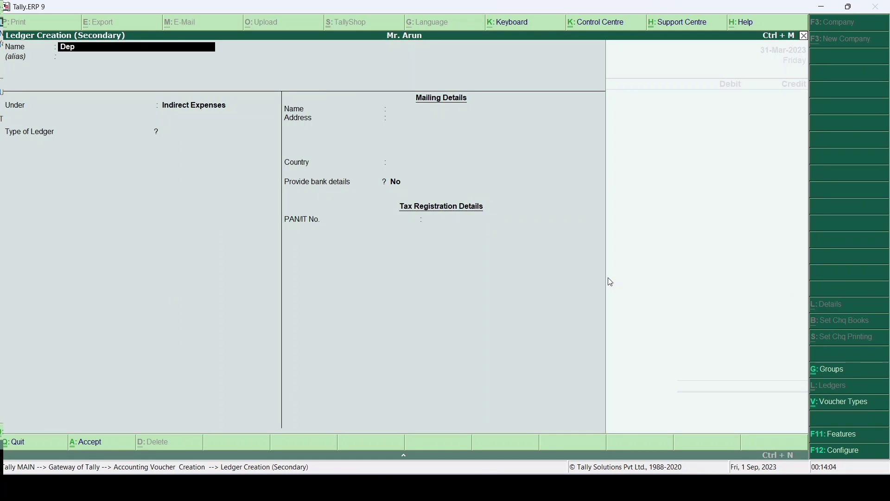
text(reciation)
key(Return)
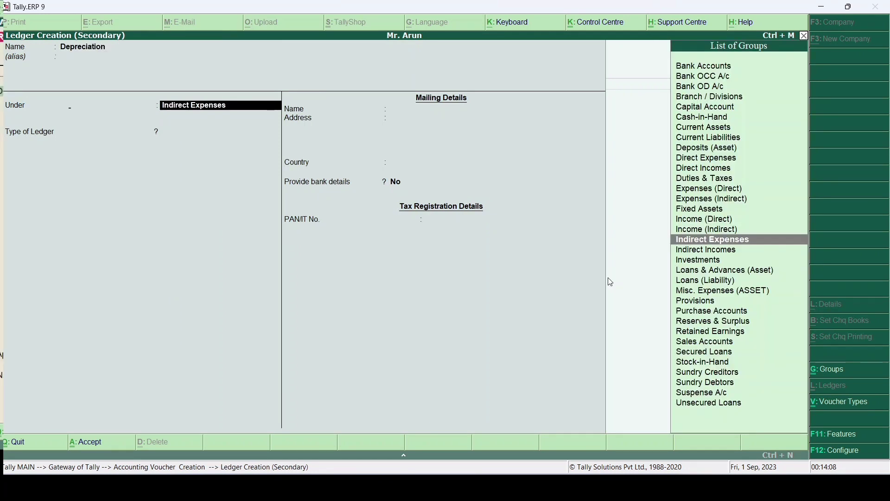
key(ctrl+a)
key(alt+Tab)
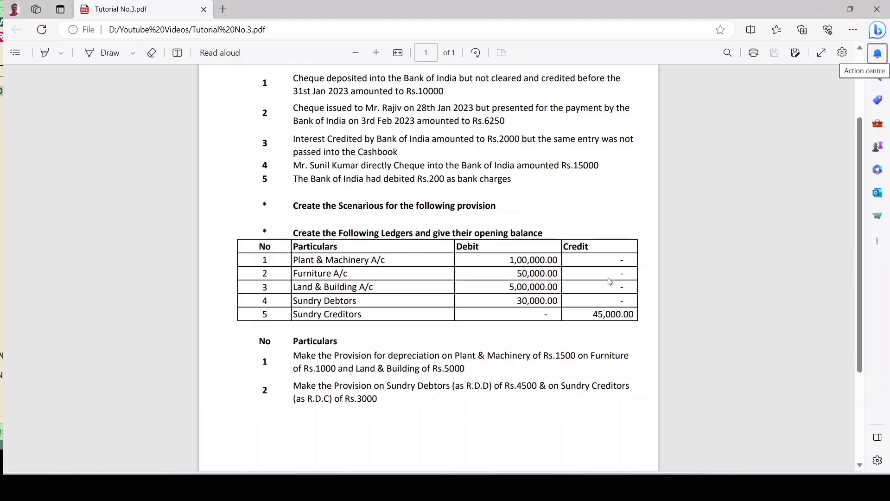
key(alt+Tab)
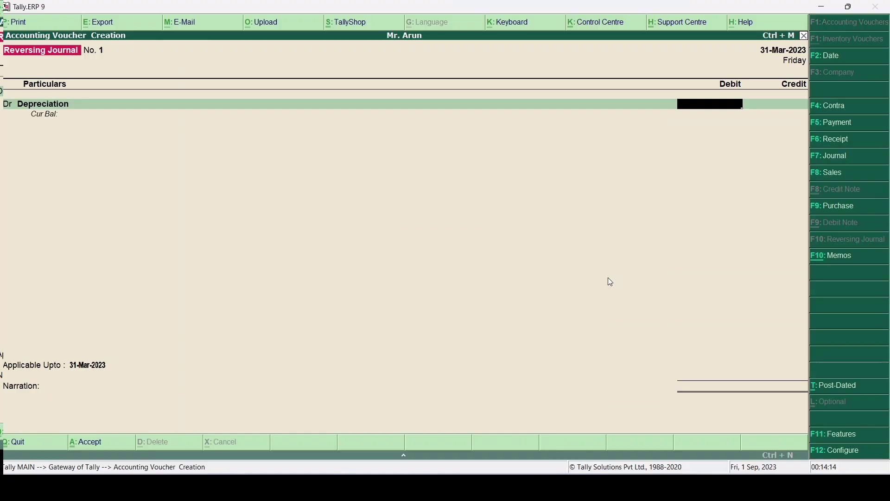
text(7500)
key(Return)
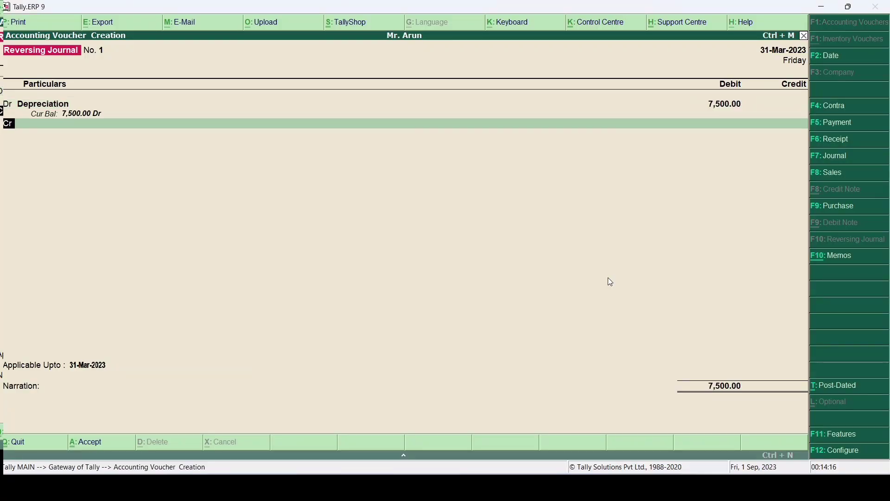
Credit Plant & Machinery A/c with its depreciation of 1500 in the reversing journal
key(Return)
key(alt+Tab)
key(alt+Tab)
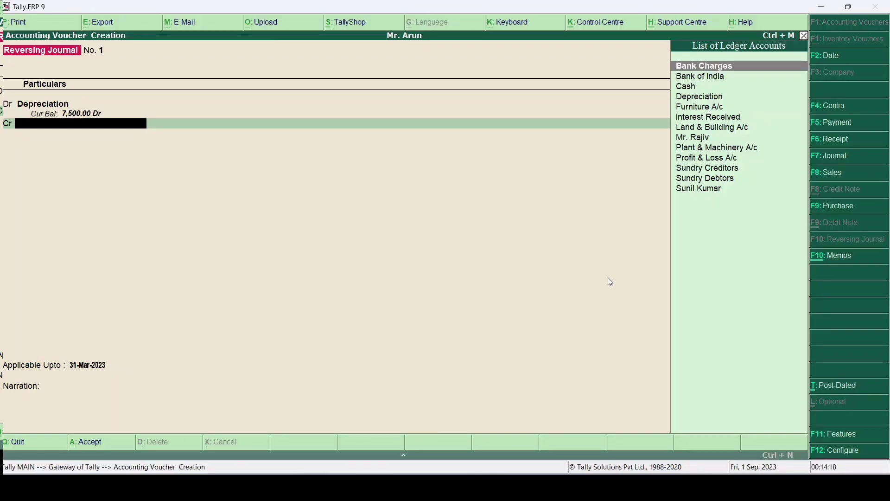
text(plan)
key(Return)
key(alt+Tab)
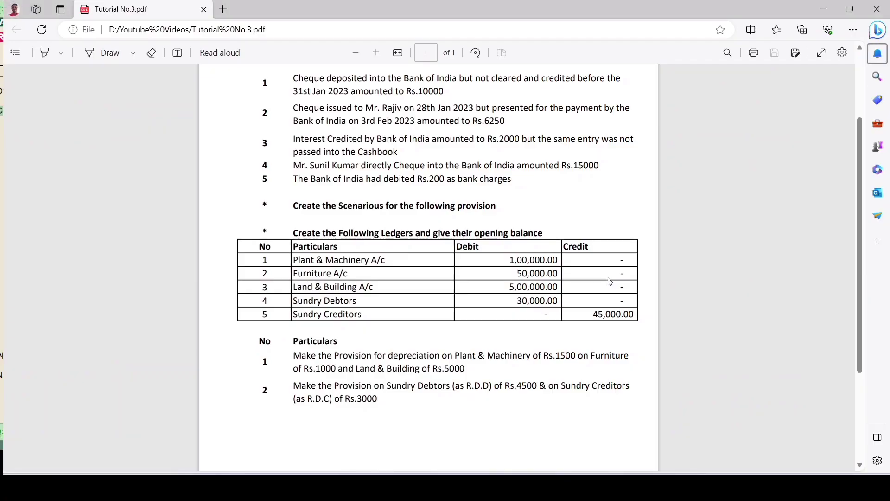
key(alt+Tab)
text(1500)
key(Return)
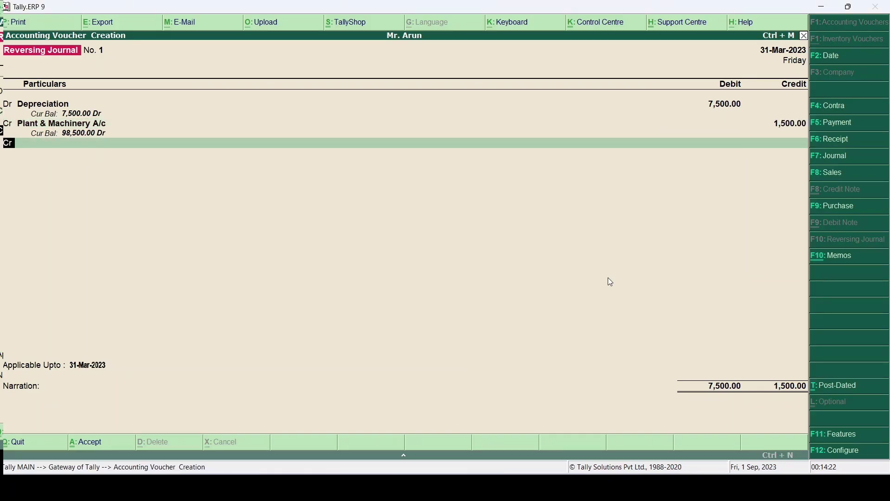
Credit Furniture A/c with its depreciation of 1000 on the following line of the reversing journal
key(Return)
key(alt+Tab)
key(alt+Tab)
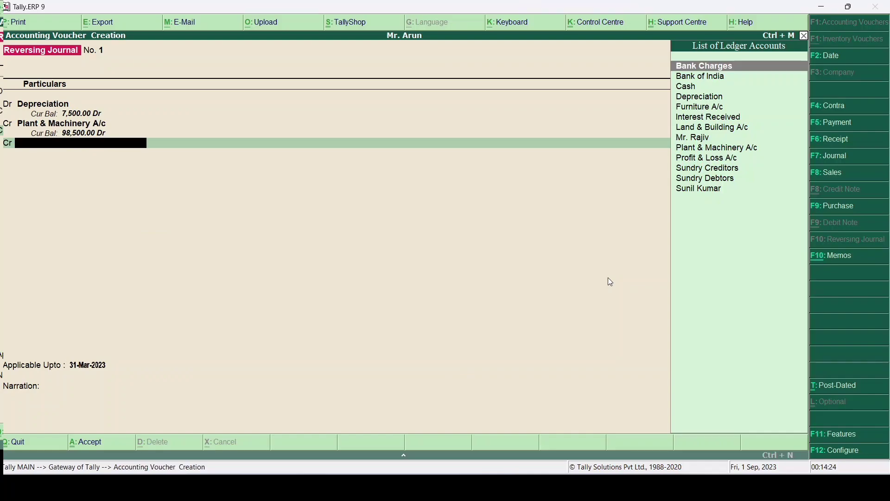
text(fur)
key(Return)
text(1000)
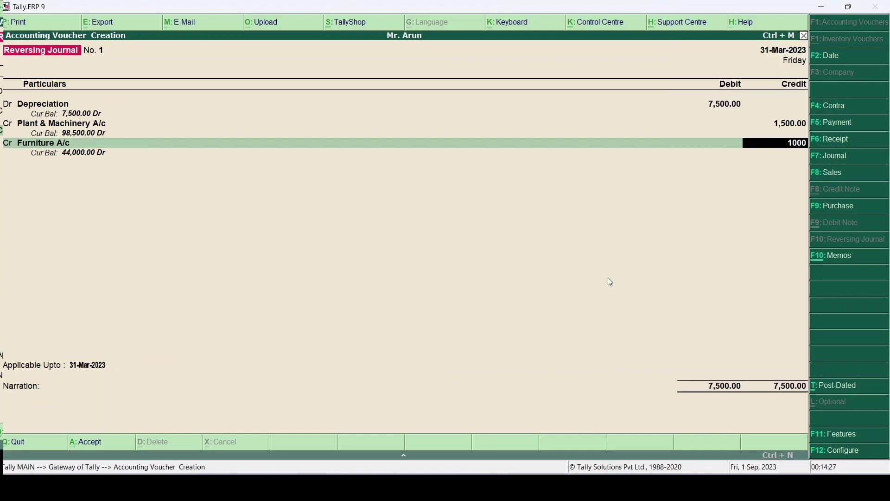
key(Return)
Check the depreciation amounts in the PDF and credit Land & Building A/c with 5000 in the reversing journal
key(alt+Tab)
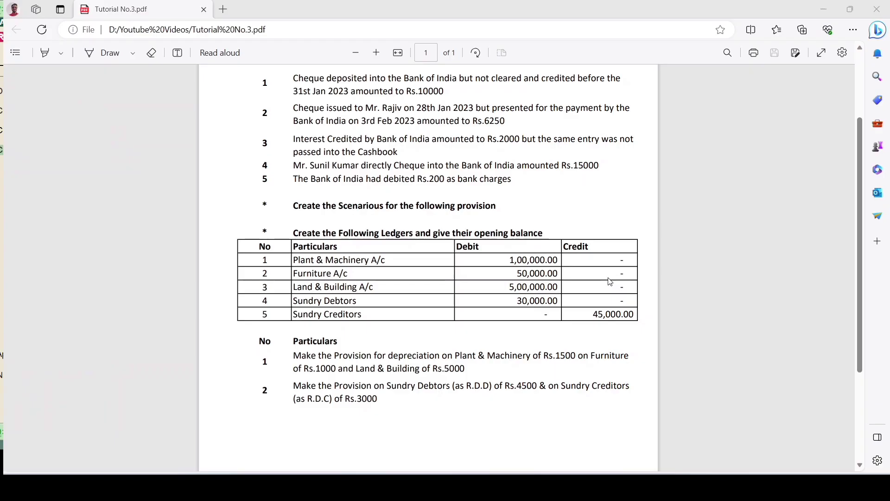
key(alt+Tab)
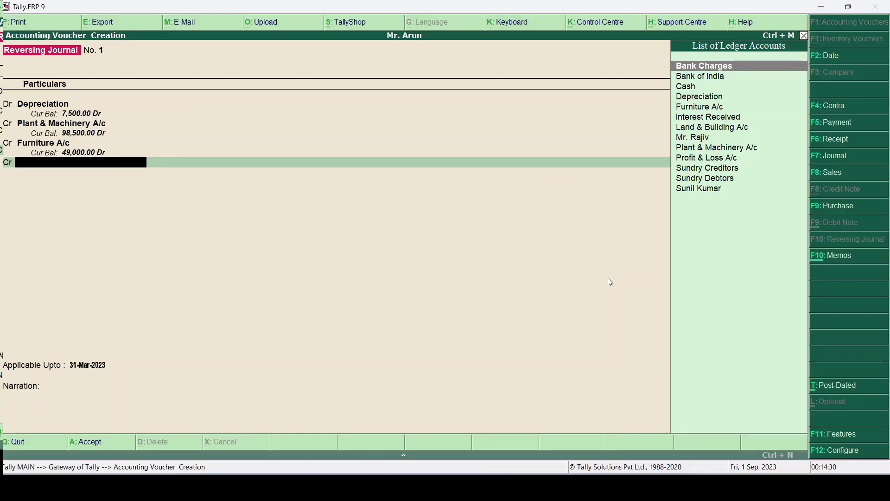
text(land)
key(Return)
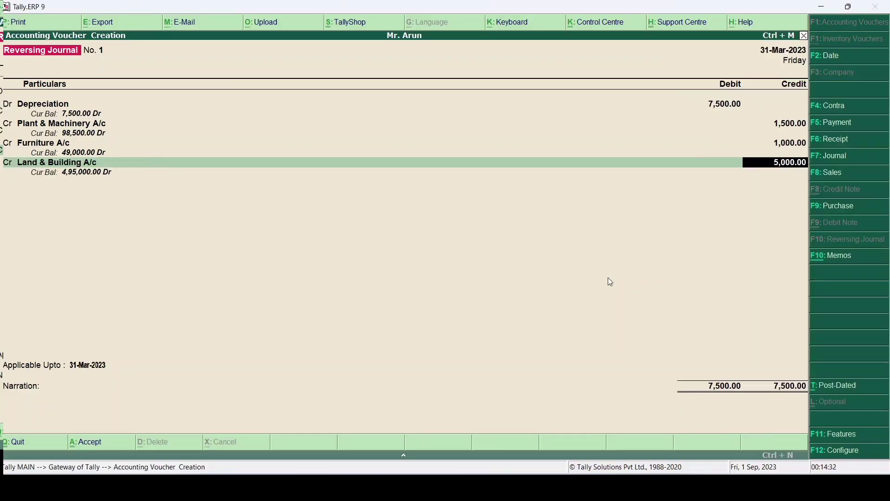
text(5000)
key(Return)
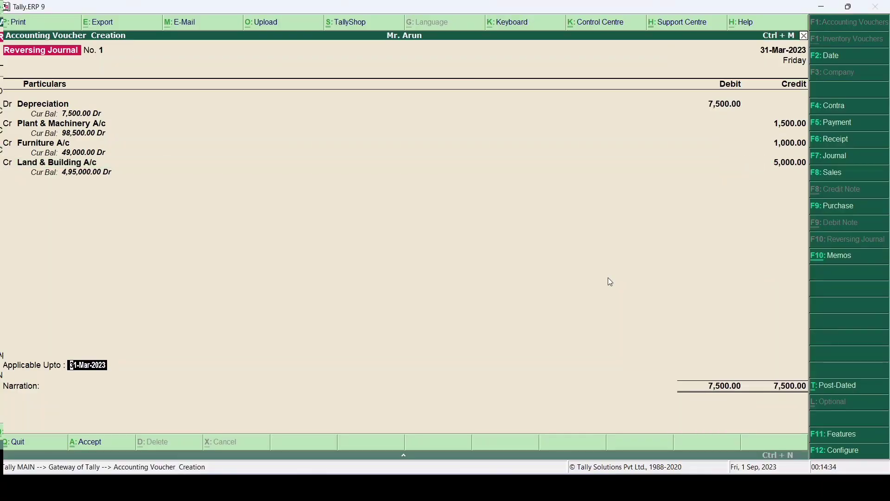
Keep the applicable-upto date, add the narration "Being Depreciation charged", and save the reversing journal
key(Return)
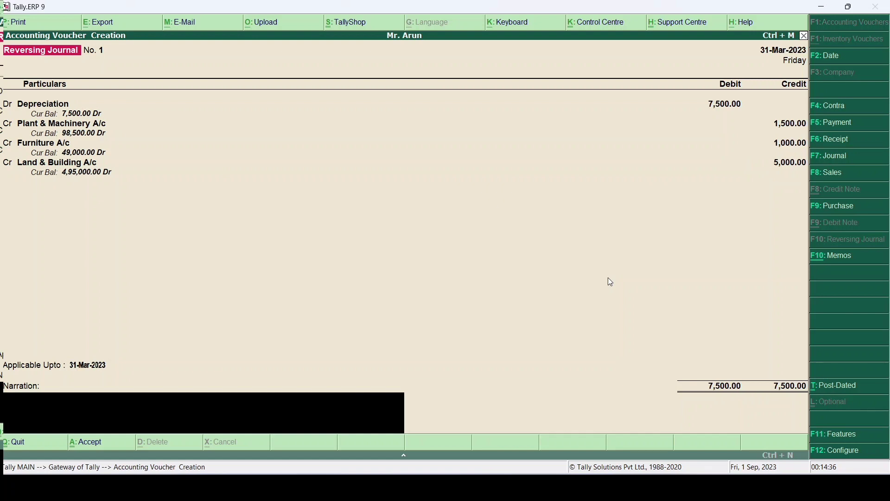
text(Being Depreciation charged)
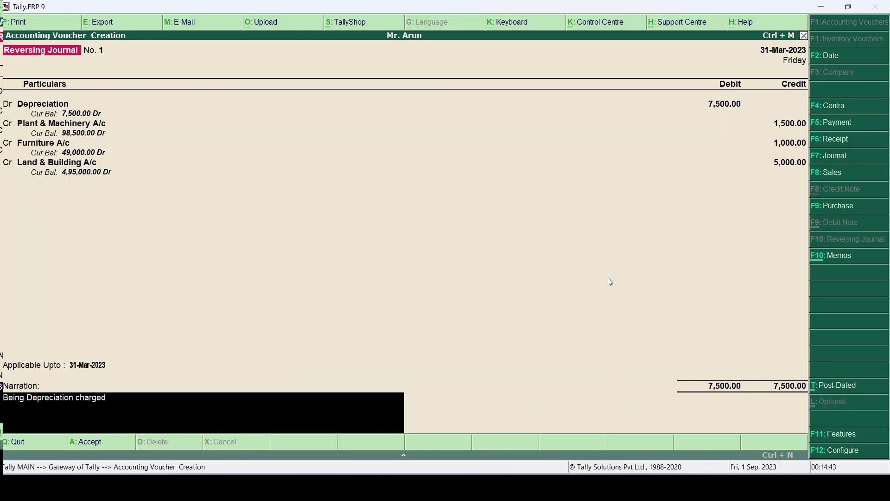
key(Return)
key(Return)
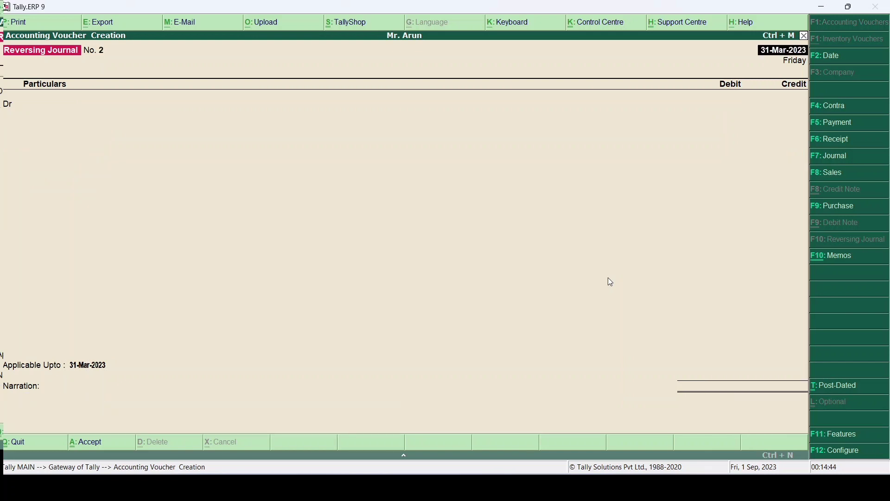
Look up the debtors provision in the PDF, and in a new journal voucher create the debit ledger "R.D.D" under Indirect Expenses
key(alt+Tab)
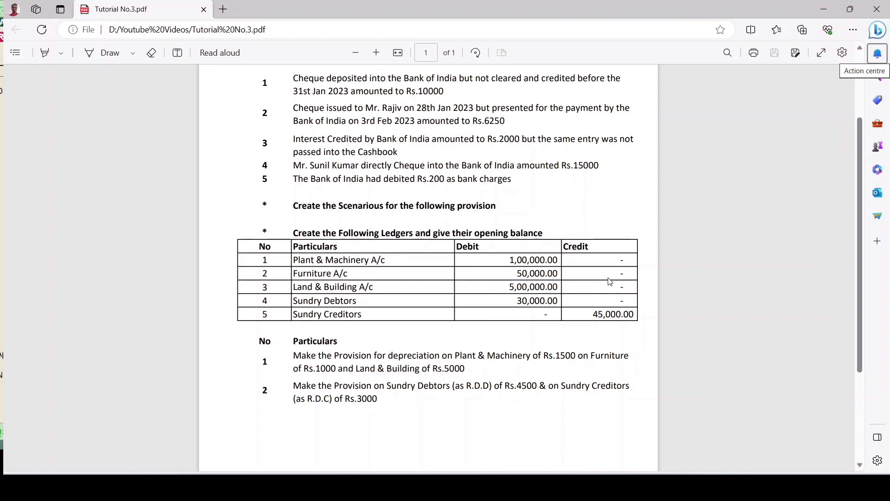
key(alt+Tab)
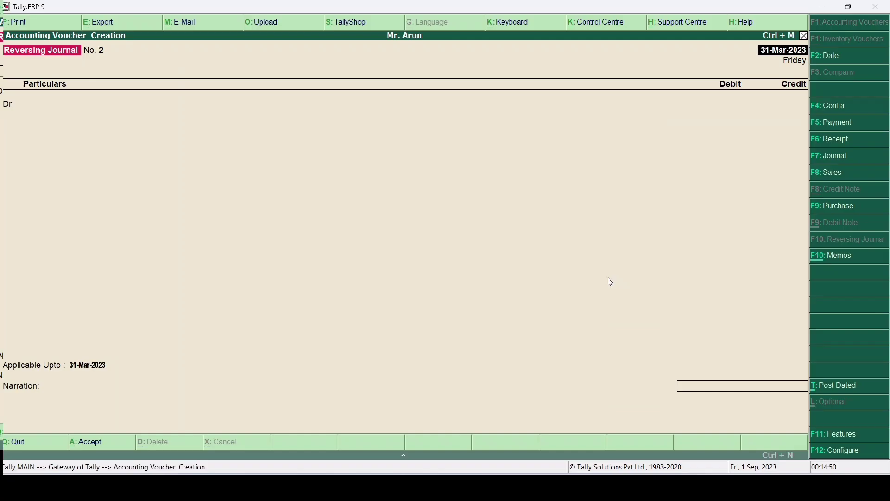
key(F7)
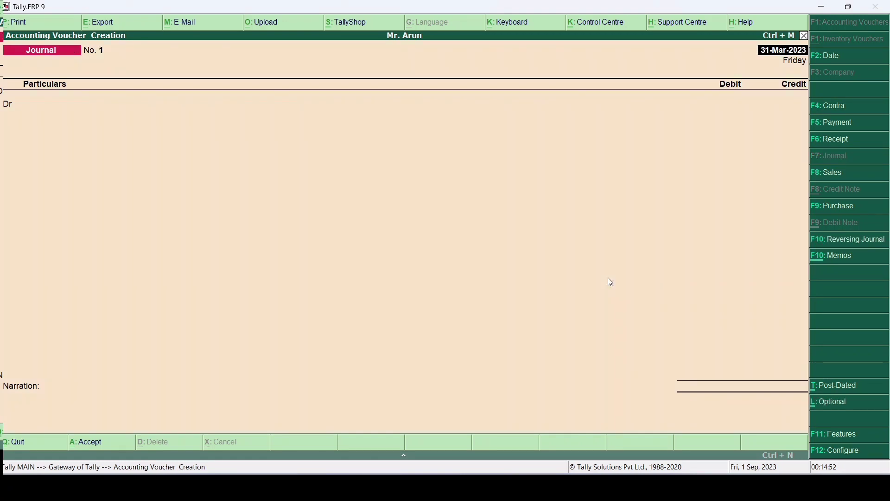
key(alt+c)
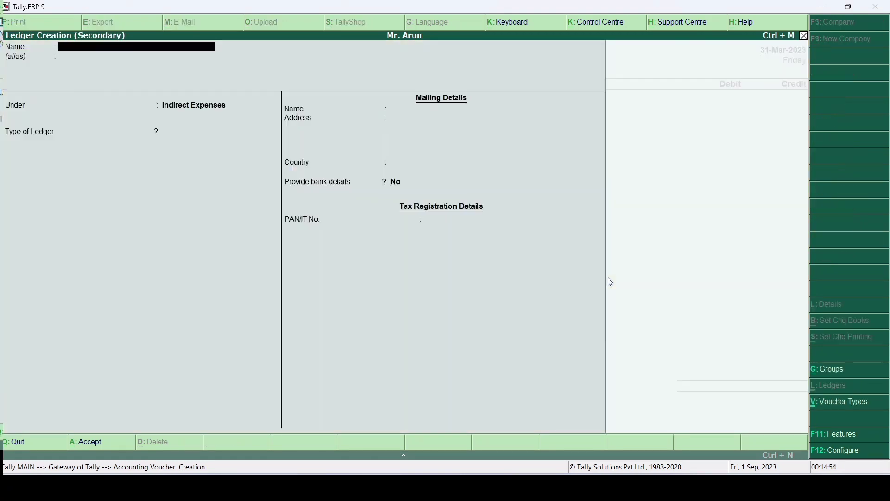
text(R.D.D)
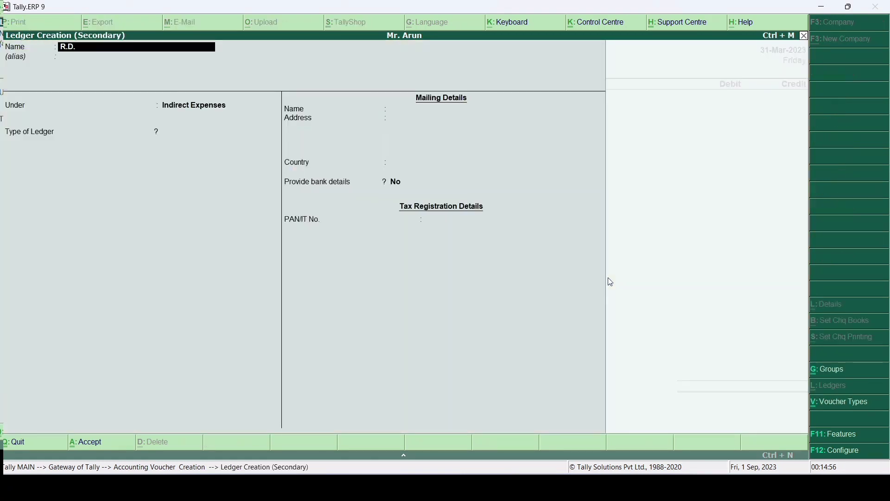
key(Return)
key(Return)
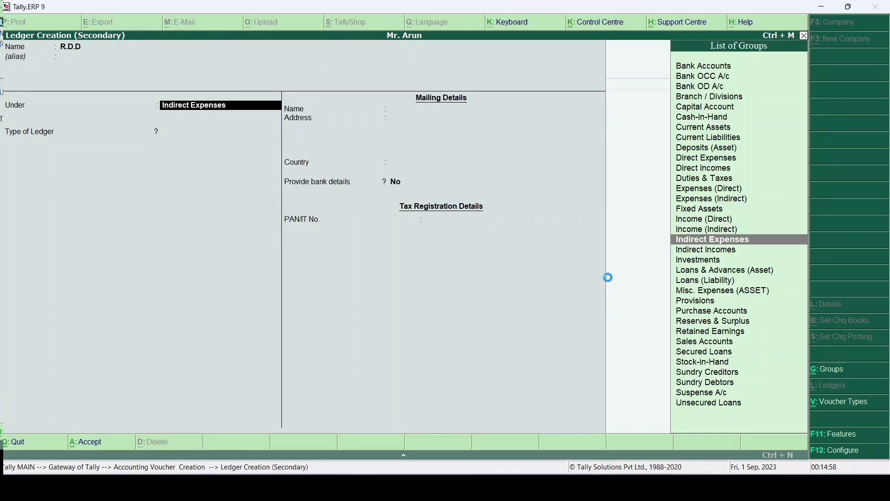
key(ctrl+a)
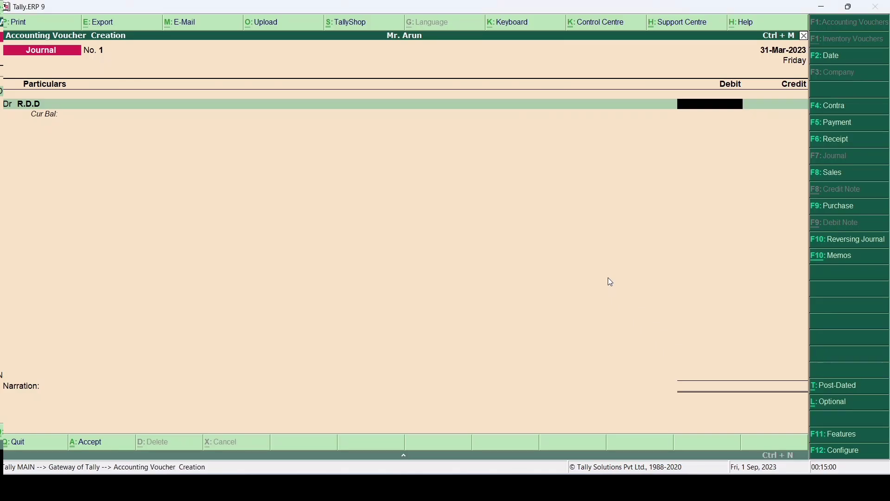
Debit R.D.D with 4500 and credit Sundry Debtors with the same amount in the journal voucher
text(4500)
key(Return)
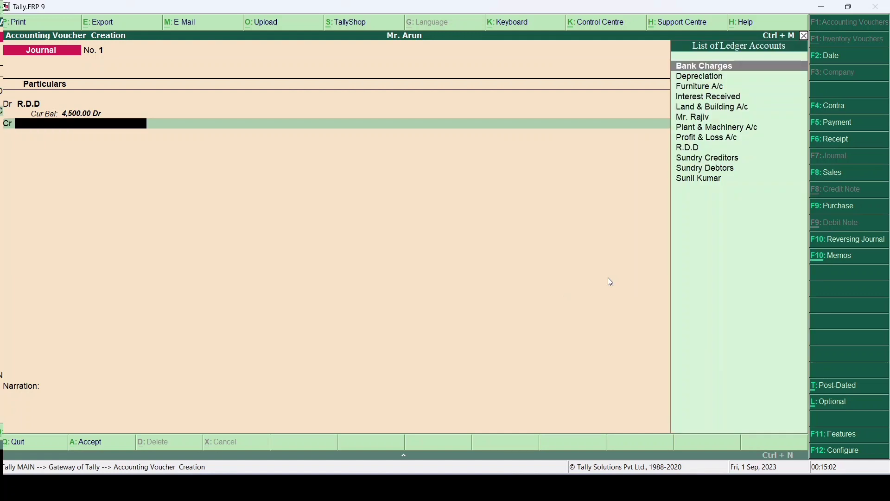
text(Sund)
key(Down)
key(Return)
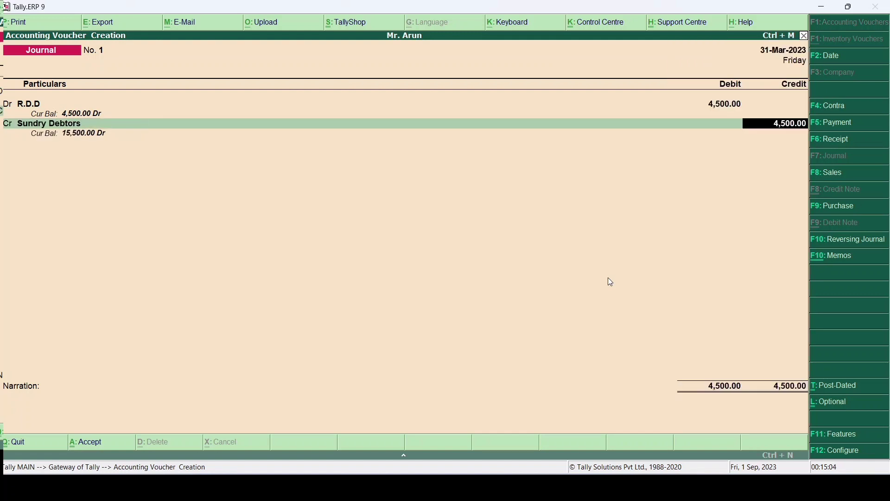
key(Return)
Add the narration "Being Provision forRDD", save the journal voucher, and check the creditors provision in the tutorial PDF
text(Being)
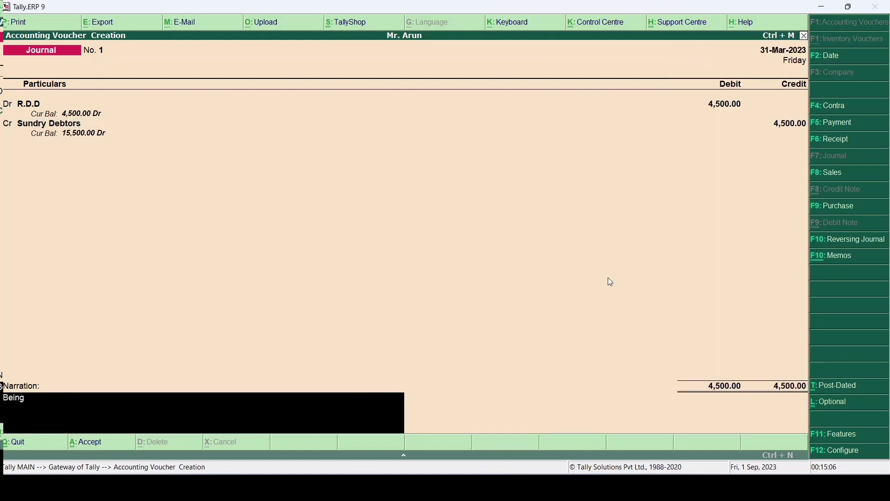
text( Provision forRDD)
key(Return)
key(Return)
key(alt+Tab)
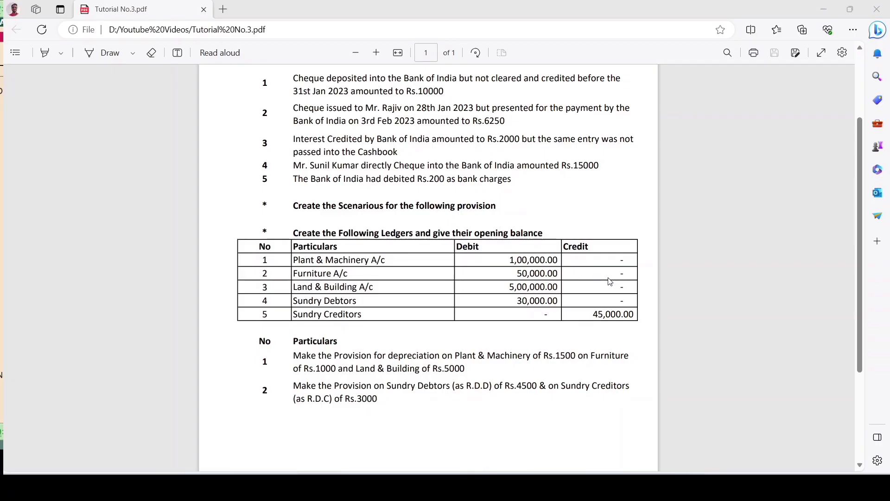
key(alt+Tab)
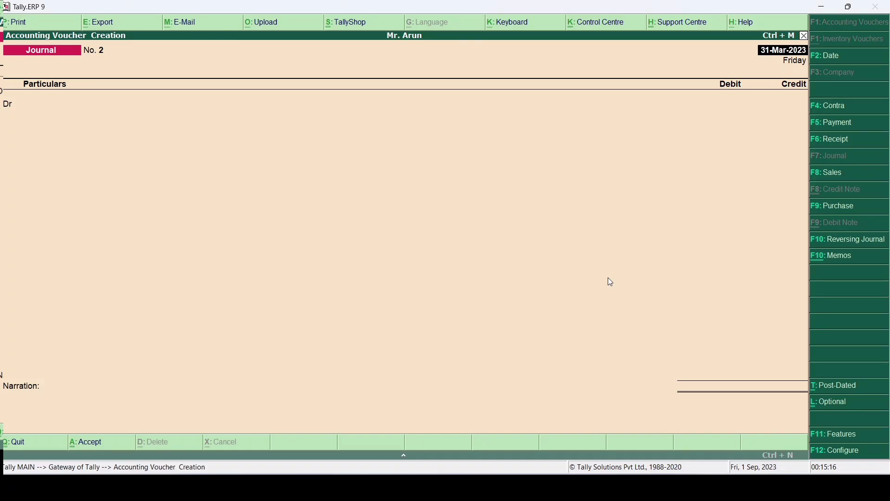
Debit Sundry Creditors with 3000 in the new journal voucher, checking the amount against the tutorial PDF
text(Sun)
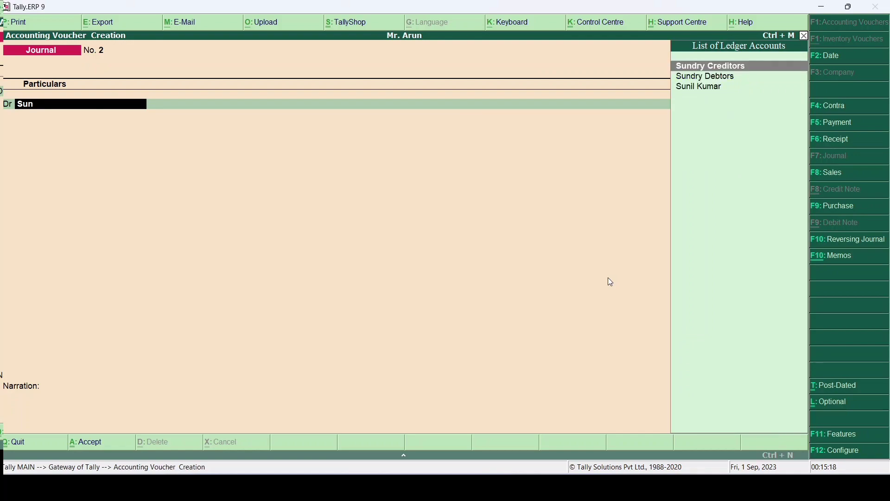
key(Return)
key(alt+Tab)
key(alt+Tab)
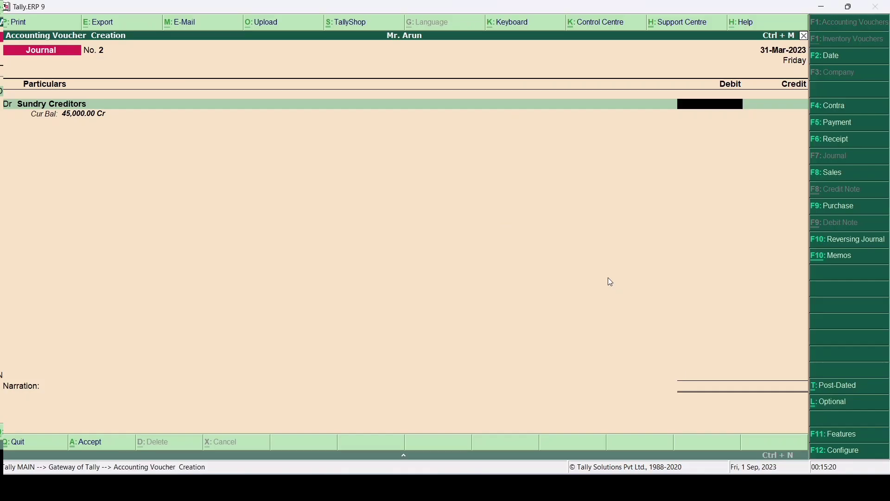
text(3000)
key(Return)
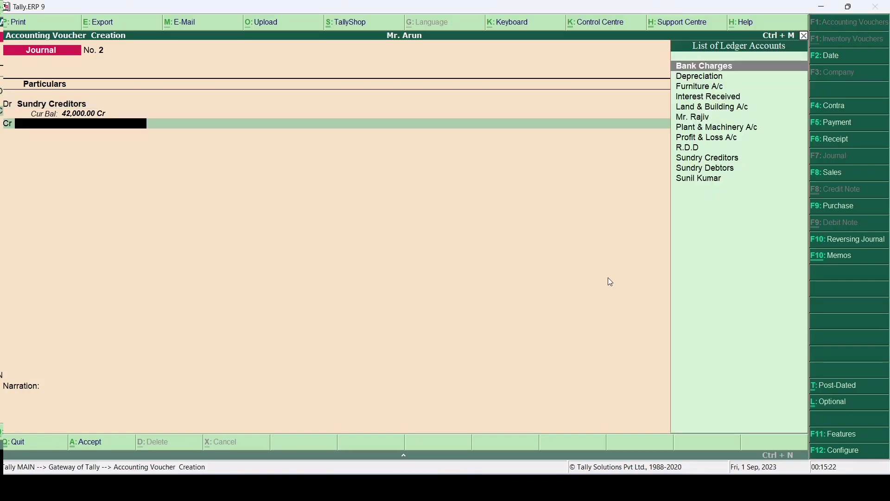
Create the credit ledger "R.D.C" under Indirect Incomes from within the journal voucher
key(alt+c)
text(R.D)
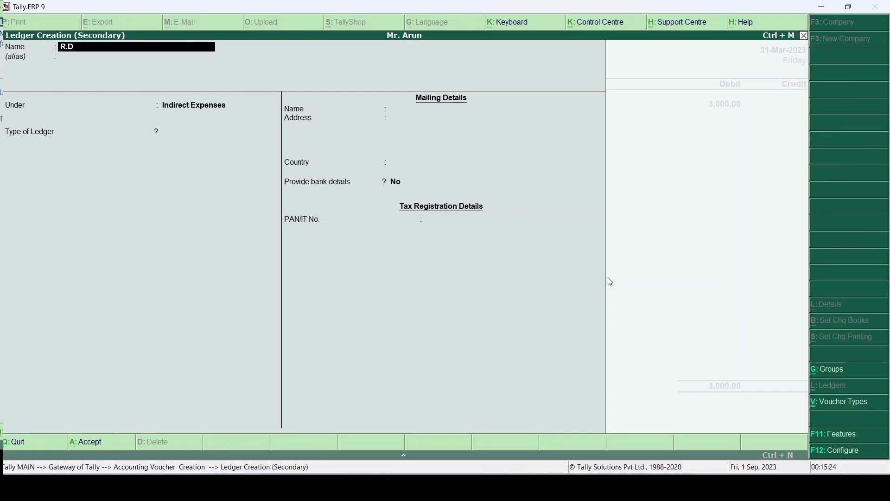
text(.C)
key(Return)
key(Return)
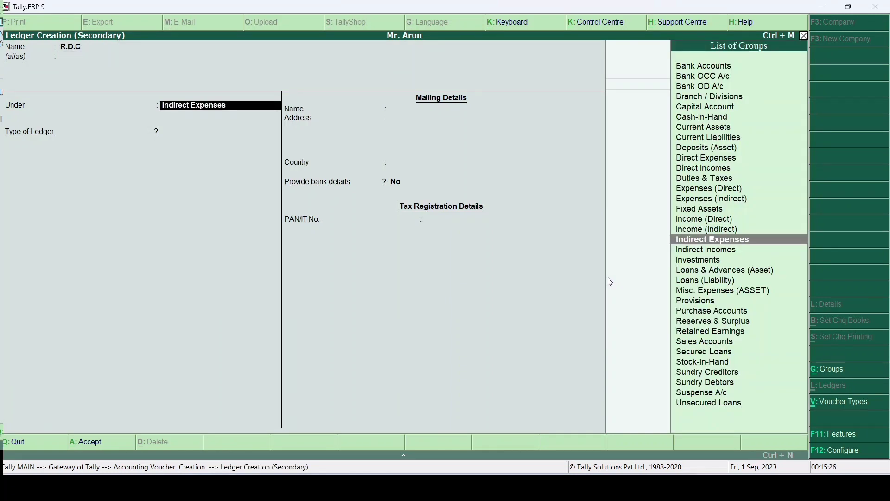
key(Down)
key(Return)
key(ctrl+a)
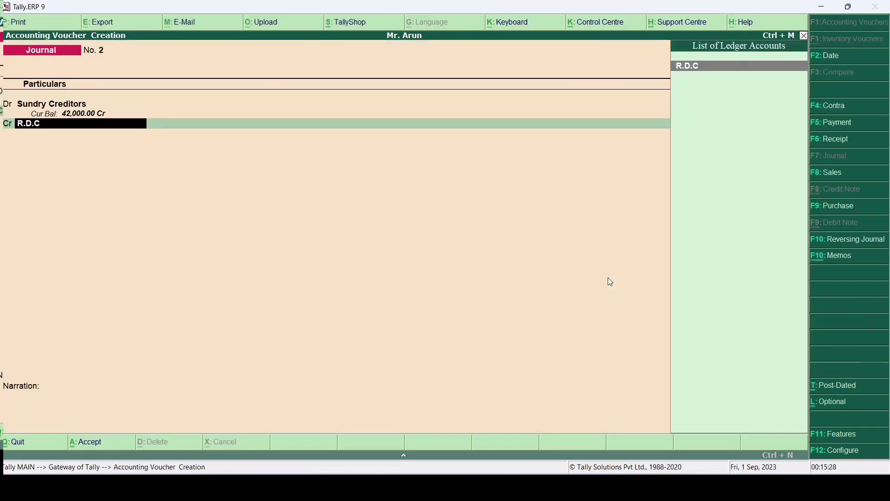
Credit R.D.C with 3000, save the journal with the narration "Being Provision for RDC", and recheck the tutorial PDF
key(Return)
key(Return)
text(Bein)
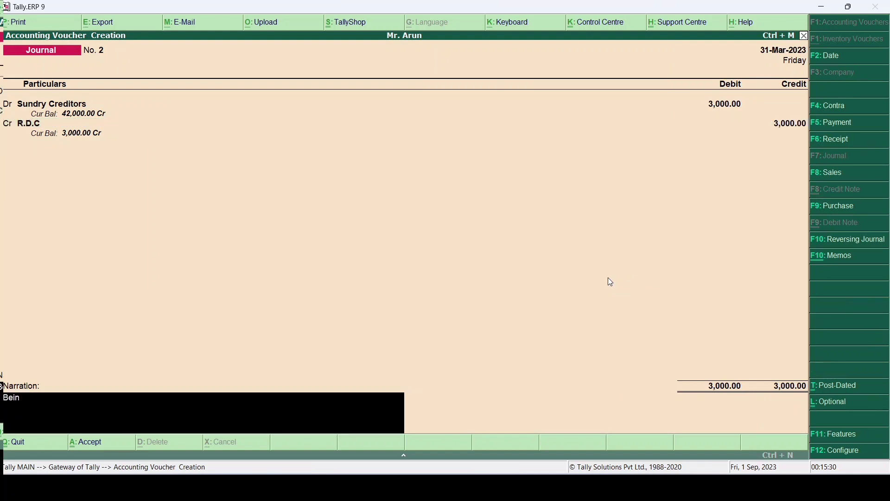
text(g Provision for RDC)
key(Return)
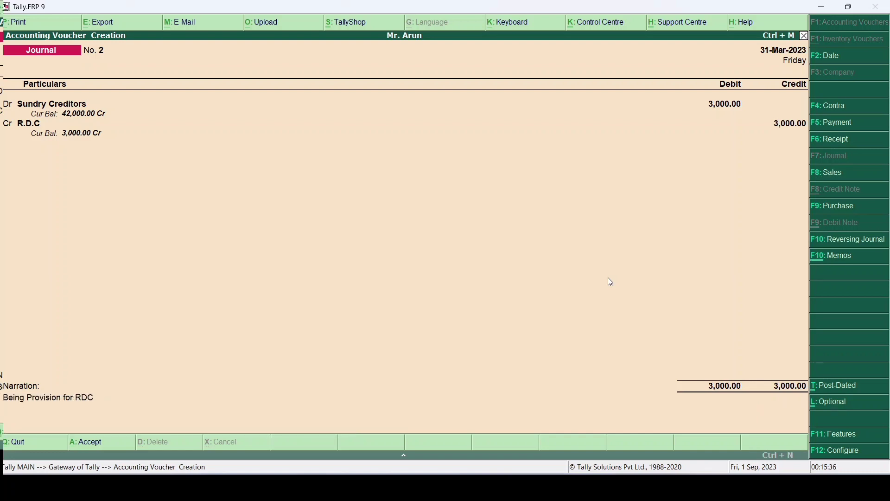
key(Return)
key(alt+Tab)
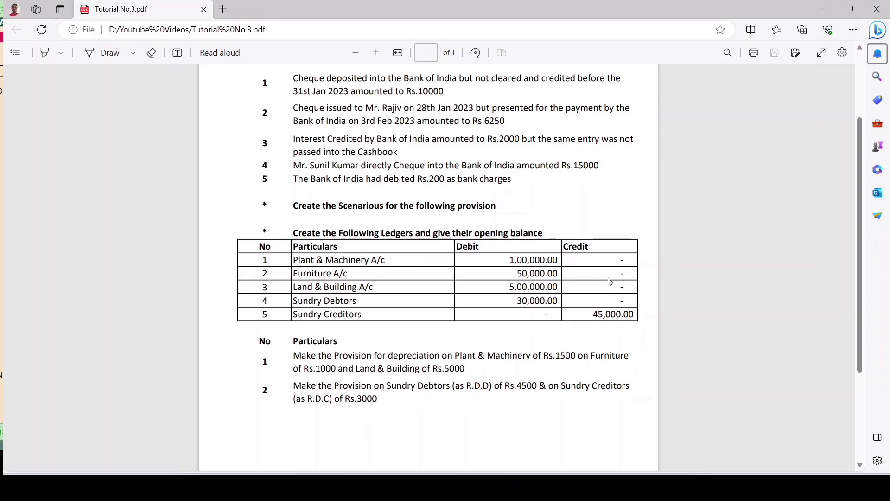
key(alt+Tab)
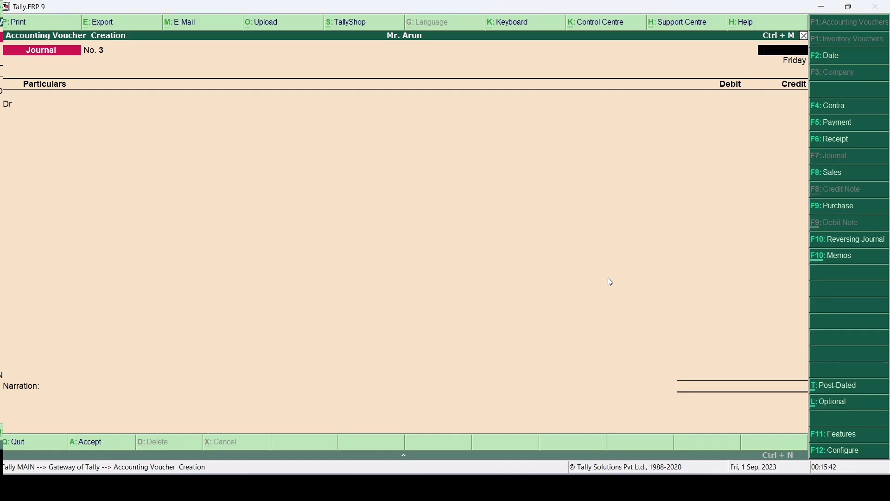
Leave voucher entry and open the Fixed Assets group summary from the Balance Sheet
key(Escape)
key(Return)
key(Down)
key(Down)
key(Down)
key(Down)
key(Down)
key(Down)
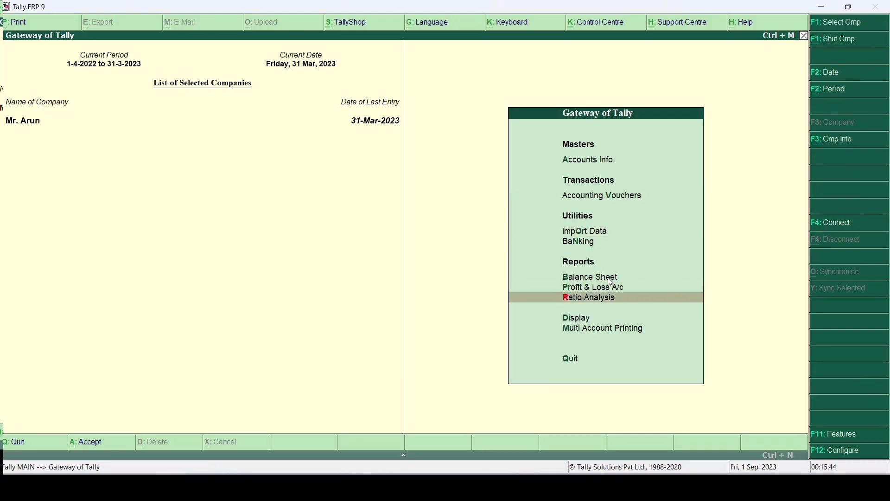
key(Up)
key(Up)
key(Up)
key(Return)
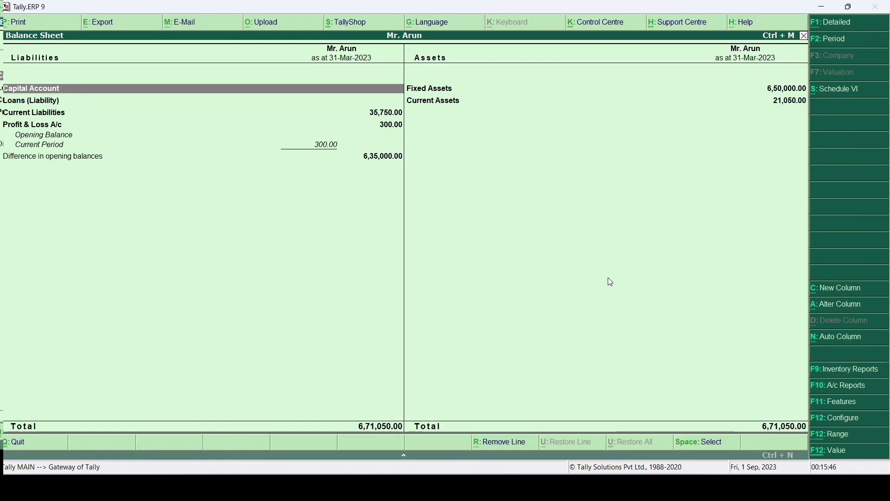
key(Right)
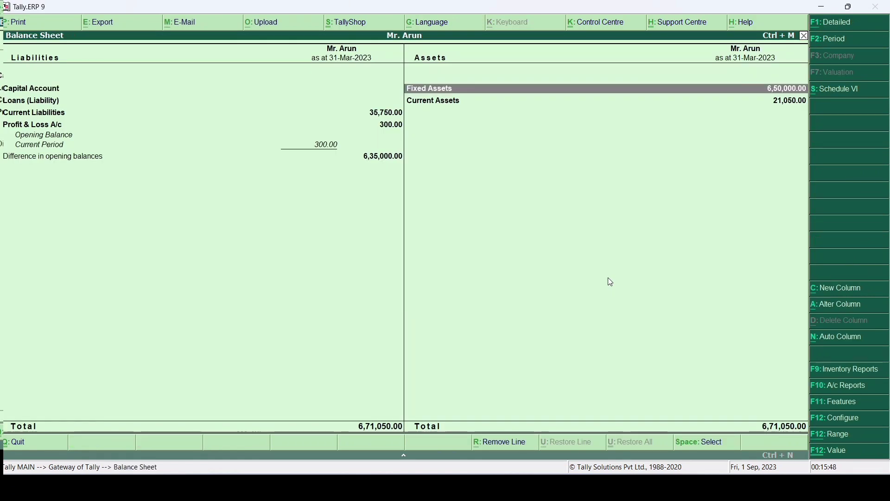
key(Return)
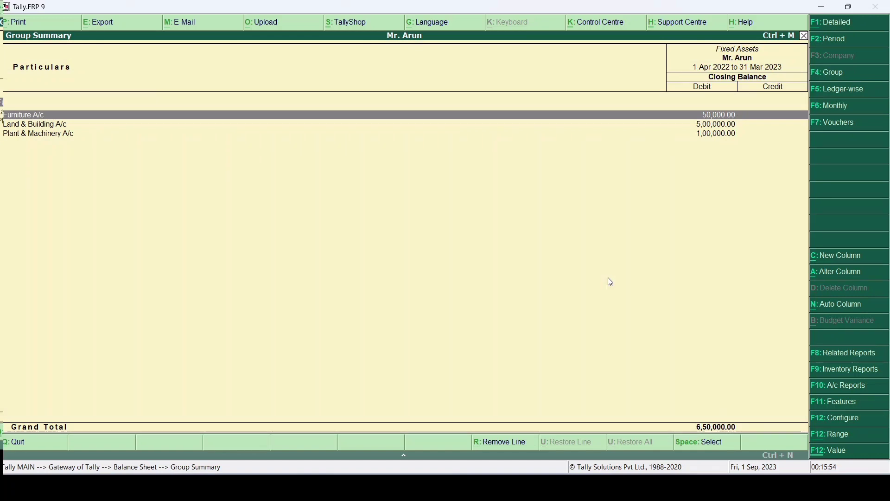
Review the monthly summaries of the fixed asset ledgers and return to the group summary
key(Return)
key(Escape)
key(Down)
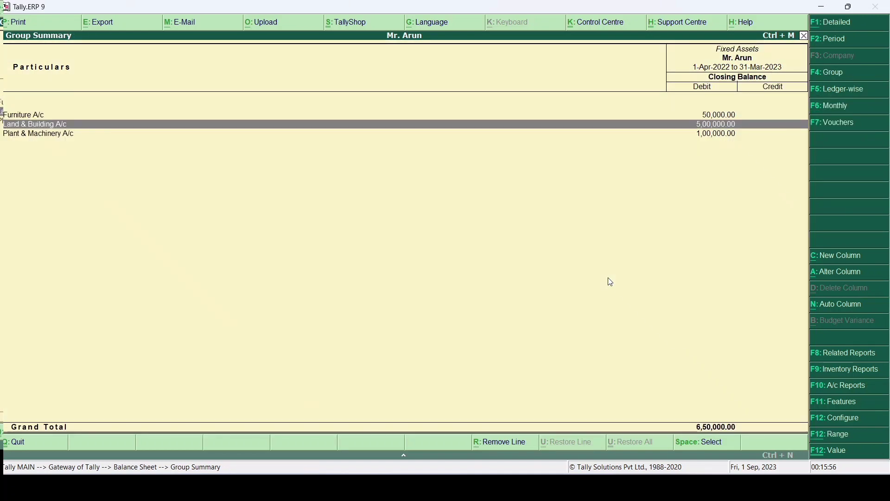
key(Return)
key(Return)
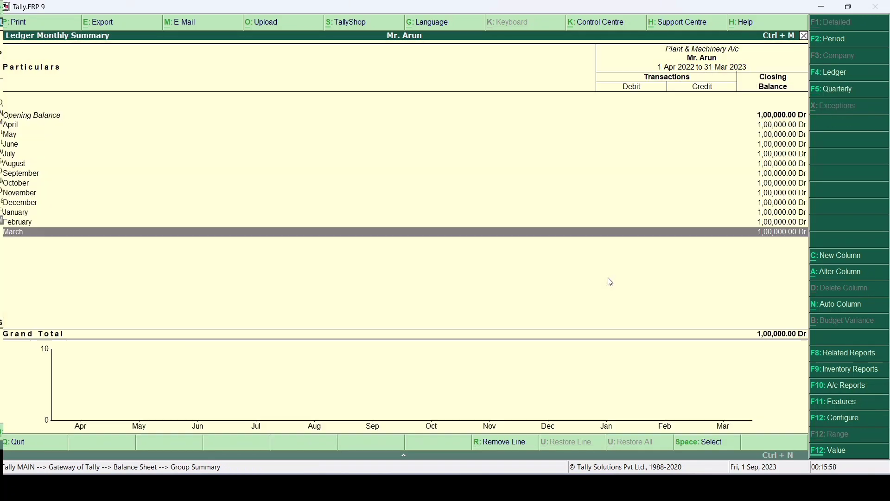
key(Escape)
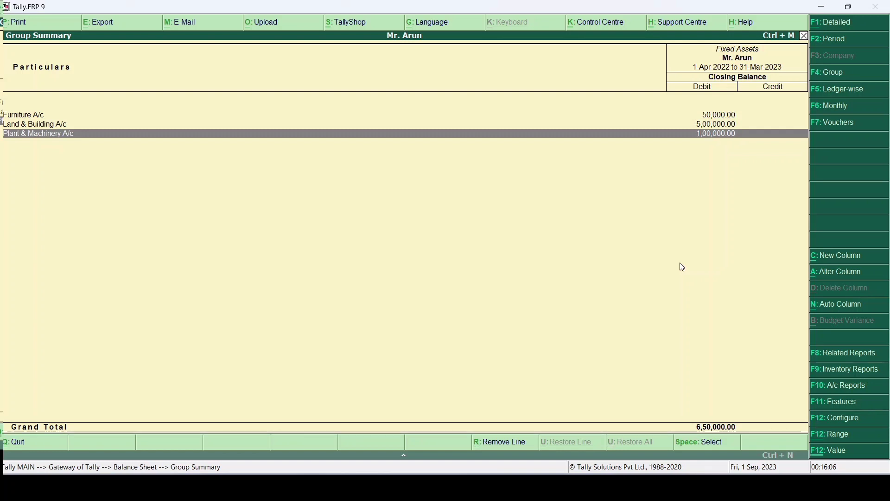
Add a Fixed Assets column for 1-4-2022 to 31-3-2023 showing the Depreciation Provision scenario with variance enabled
key(alt+c)
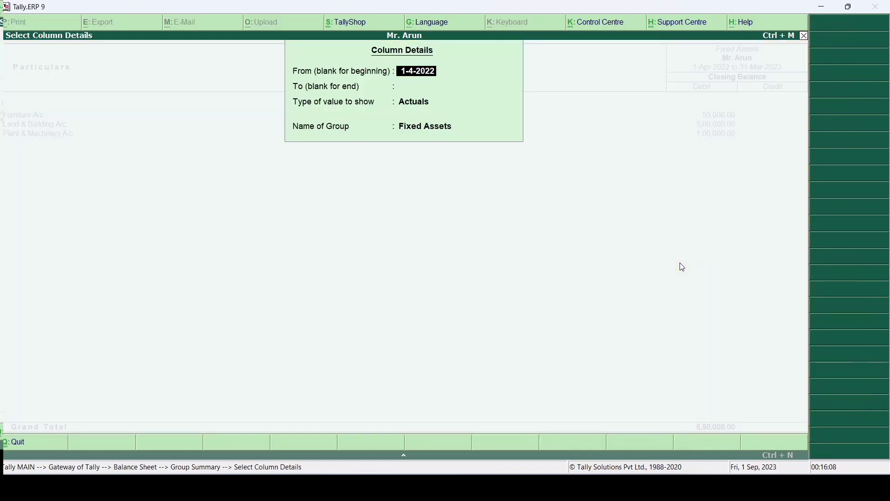
key(Return)
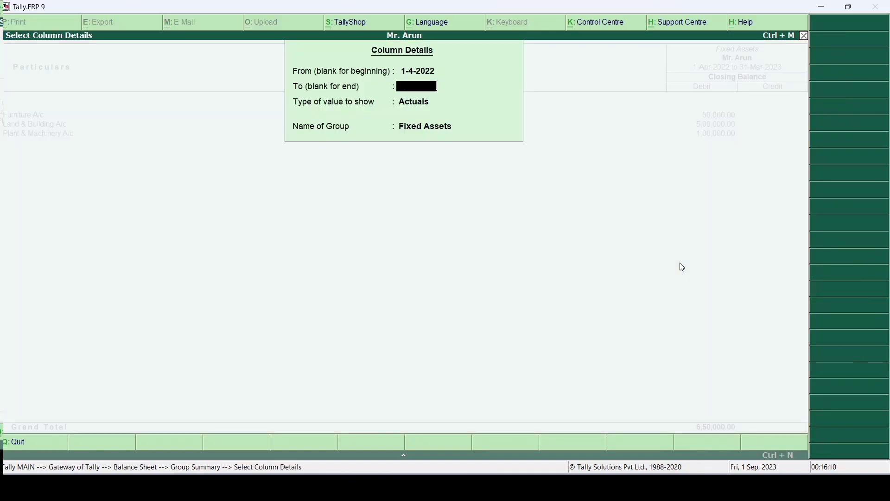
text(31-3)
key(Return)
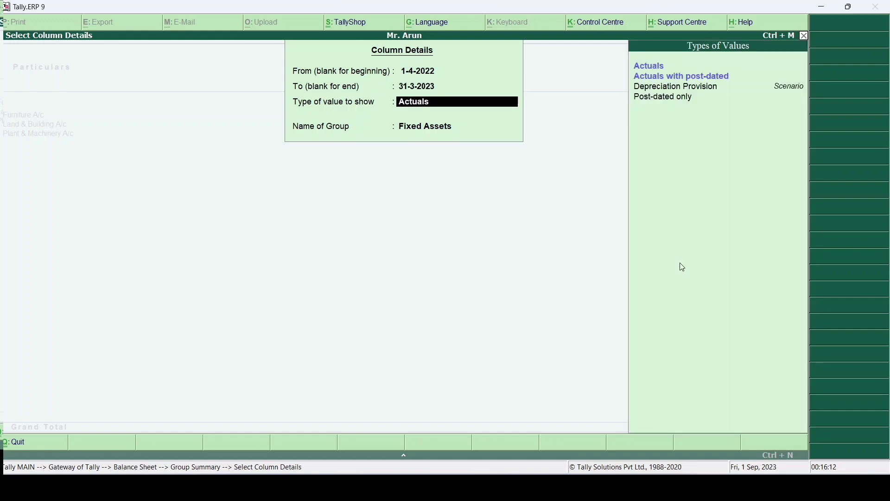
key(Down)
key(Down)
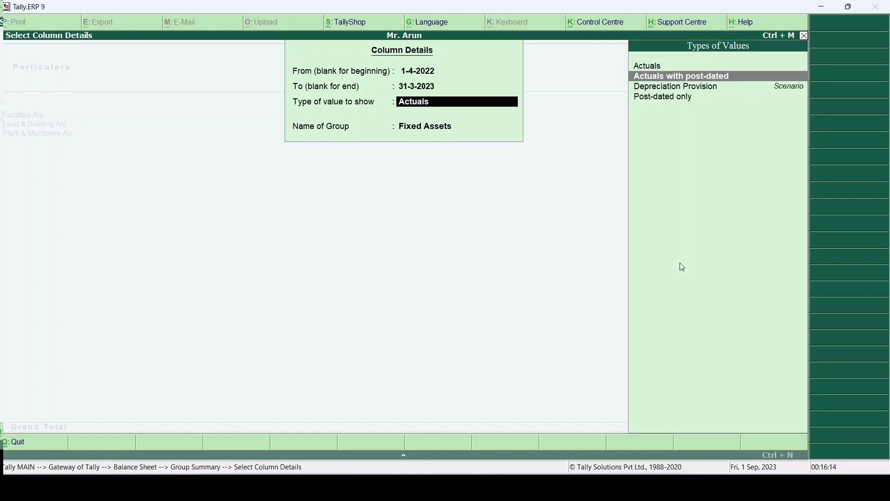
key(Return)
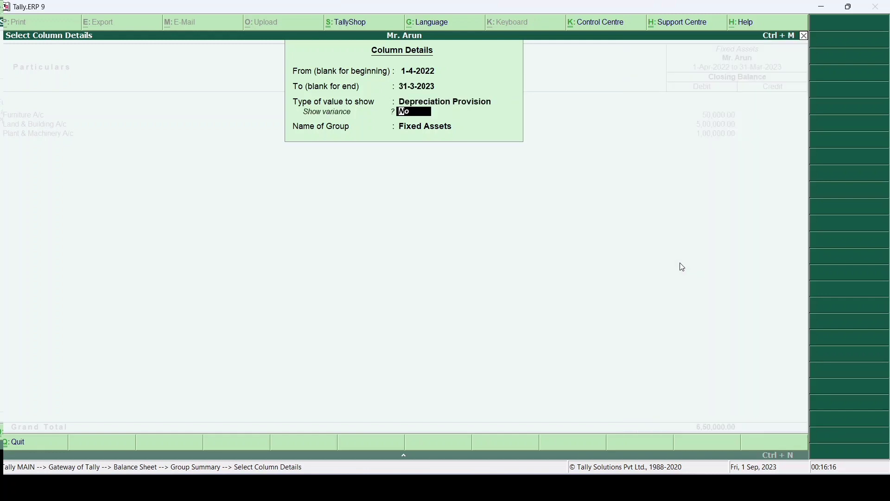
text(y)
key(Return)
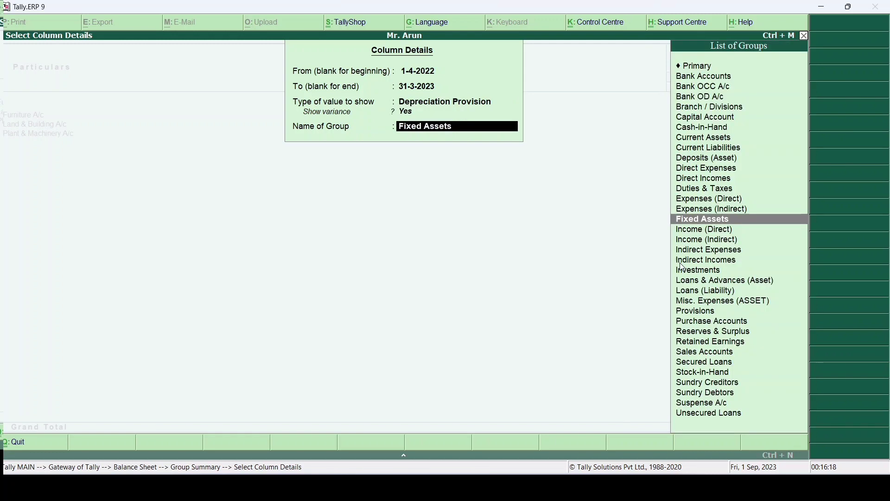
key(Return)
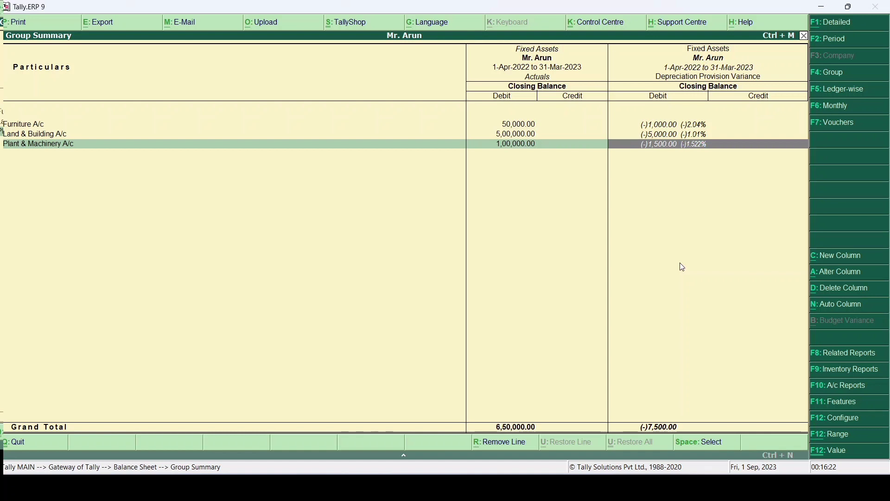
Examine the depreciation variance of Furniture, Land & Building, and Plant & Machinery, then return to the Balance Sheet
key(Up)
key(Up)
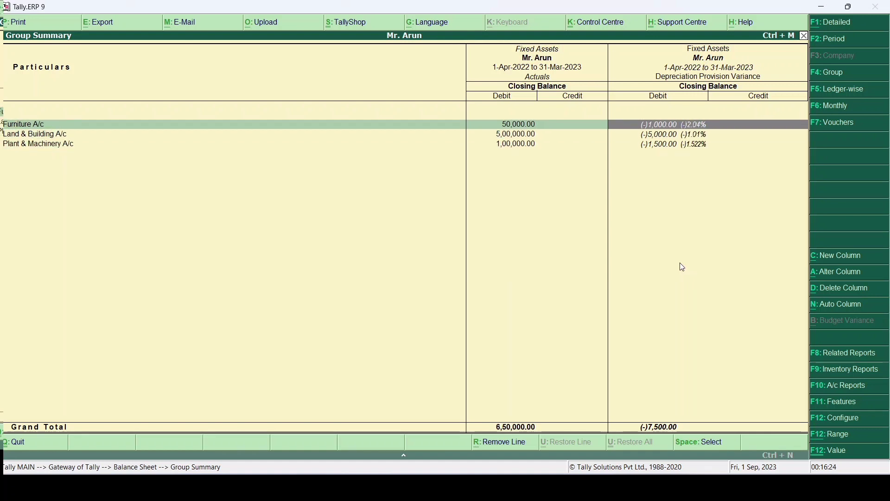
key(Down)
key(Down)
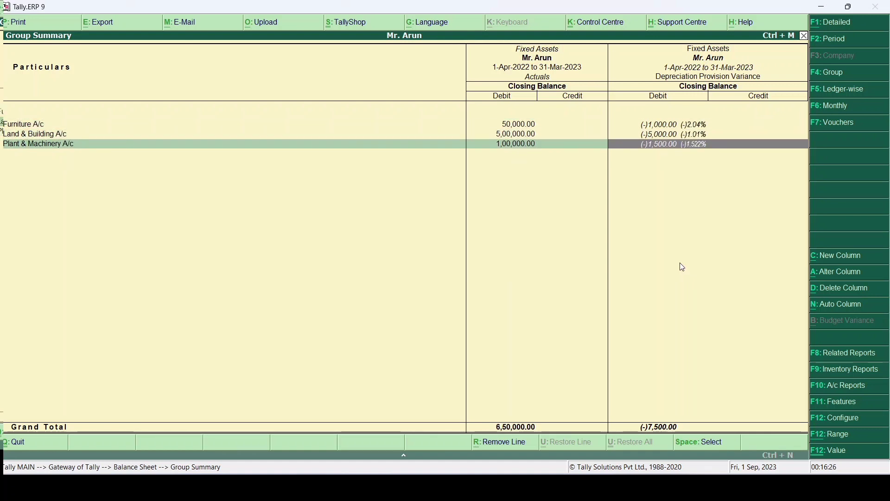
key(Up)
key(Up)
key(Down)
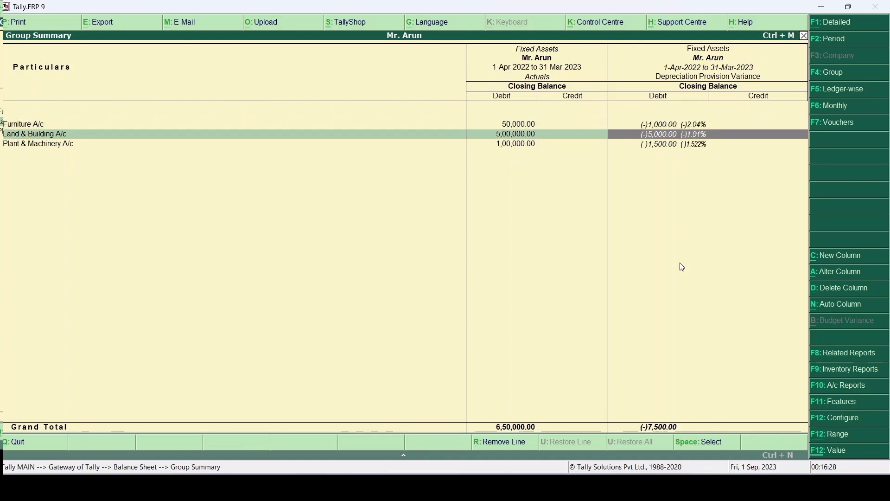
key(Down)
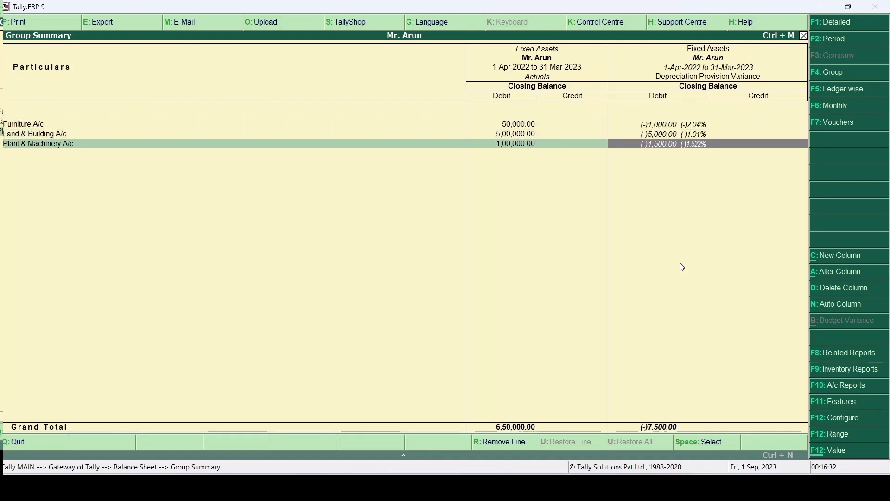
key(Escape)
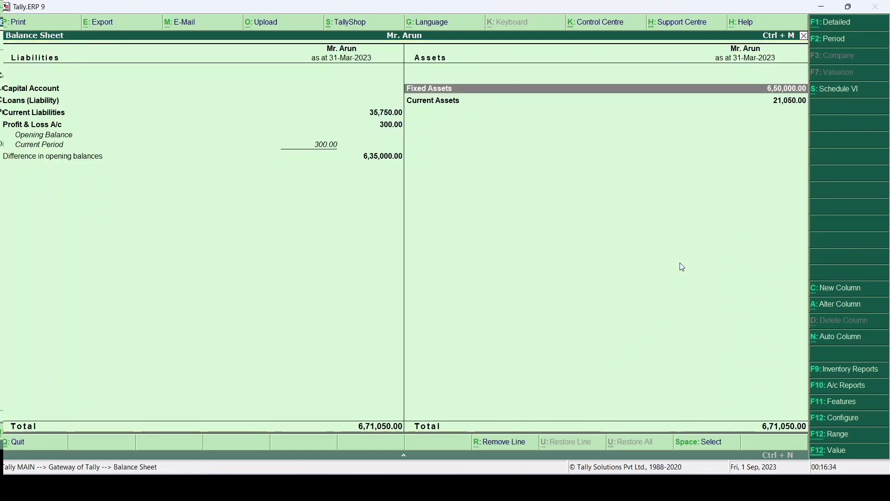
Open the monthly summary of the Bank of India ledger from the Cash/Bank Books
key(Down)
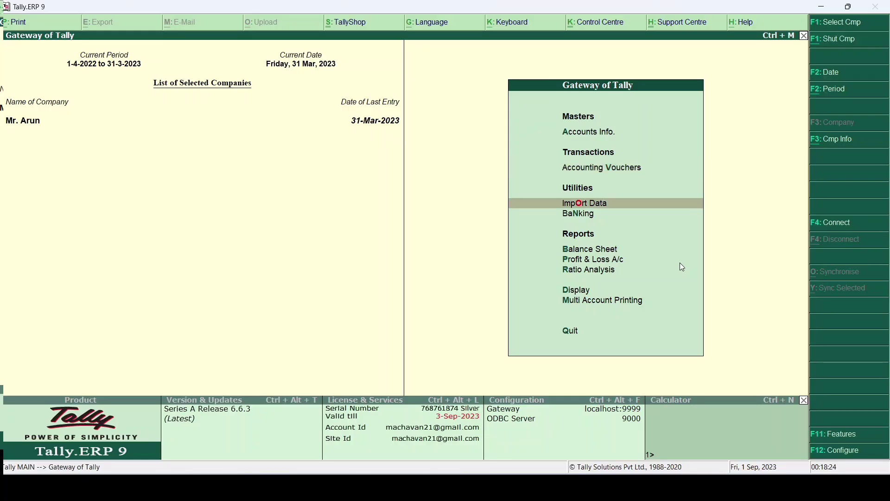
key(Down)
key(Down)
key(Down)
key(Down)
key(Down)
key(Return)
key(Down)
key(Down)
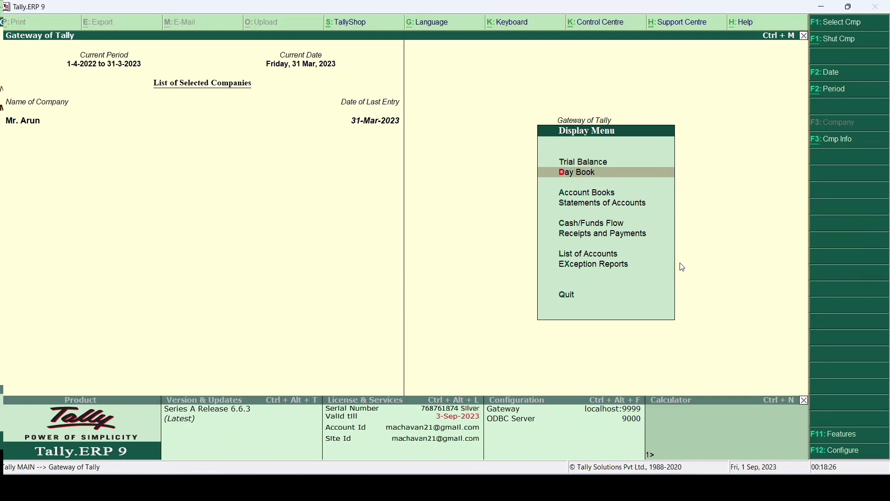
key(Return)
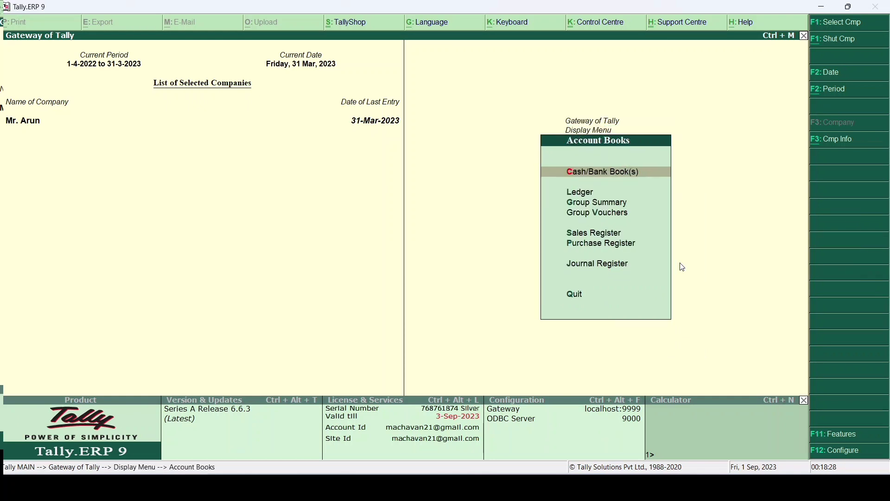
key(Return)
key(Down)
key(Return)
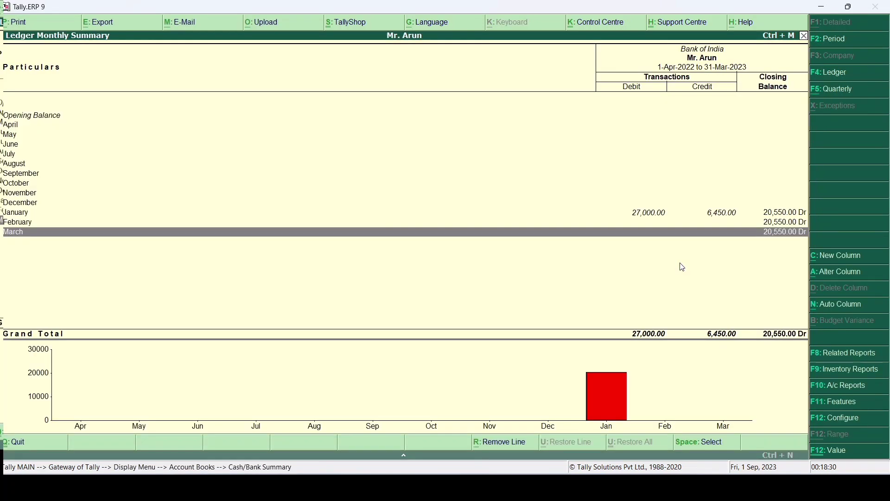
Open the January vouchers of the Bank of India ledger and switch them to bank reconciliation
key(Up)
key(Up)
key(Return)
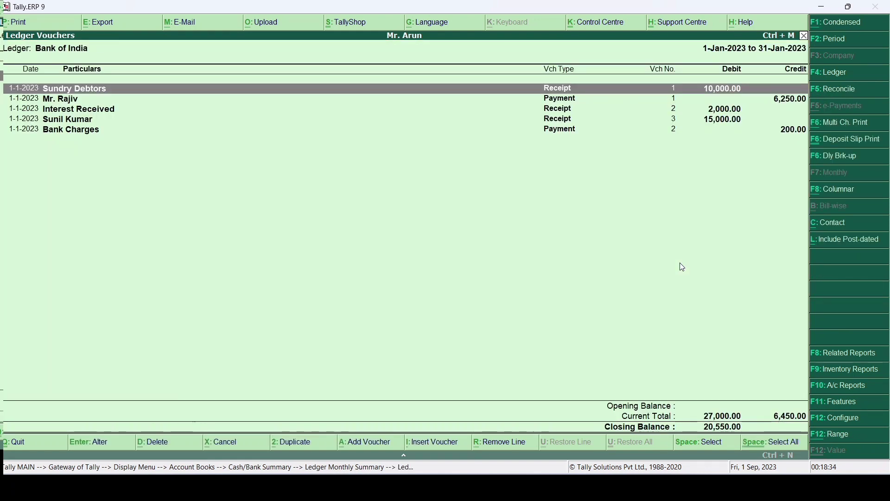
key(F5)
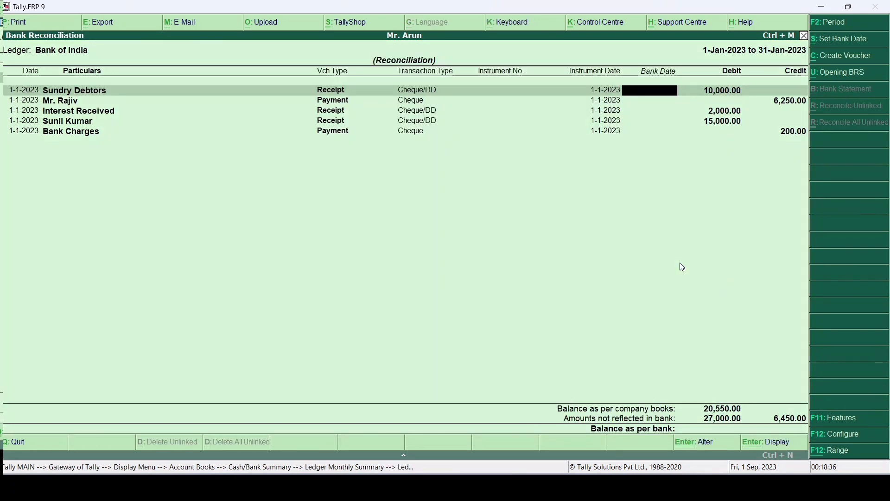
Consult the tutorial PDF and set the bank date 1-2-2023 for the 10,000 Sundry Debtors receipt and the 6,250 payment
key(alt+Tab)
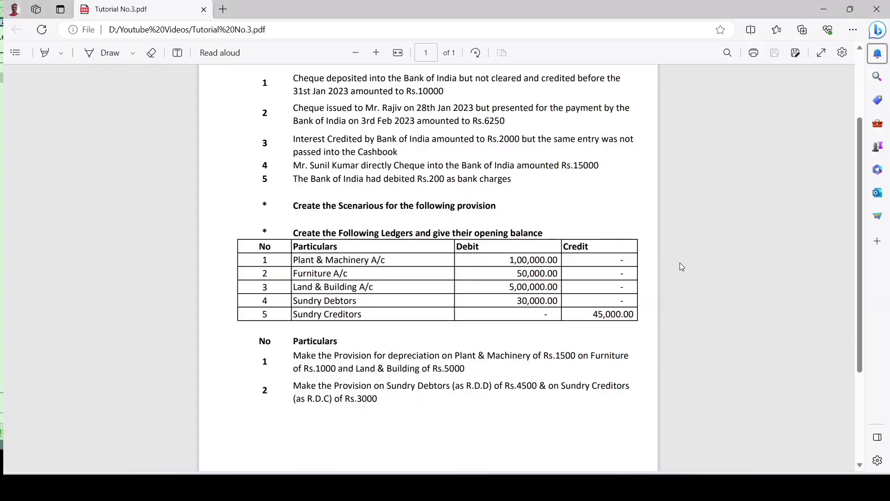
key(alt+Tab)
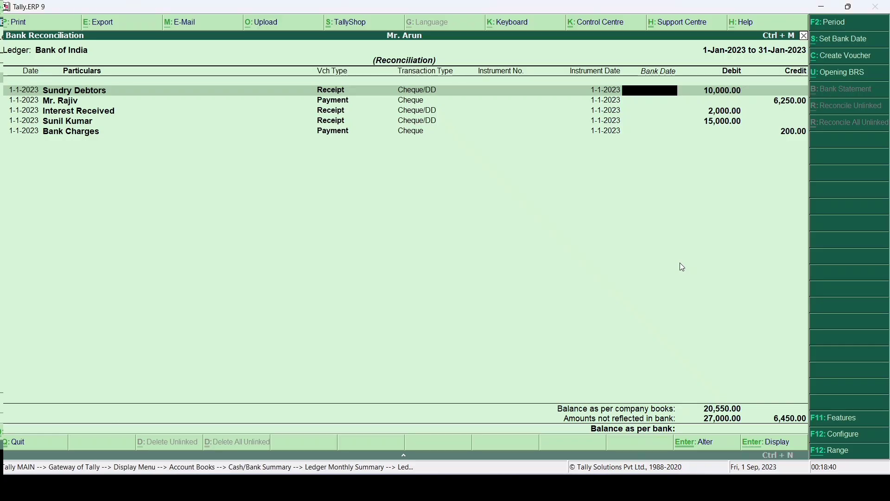
key(Down)
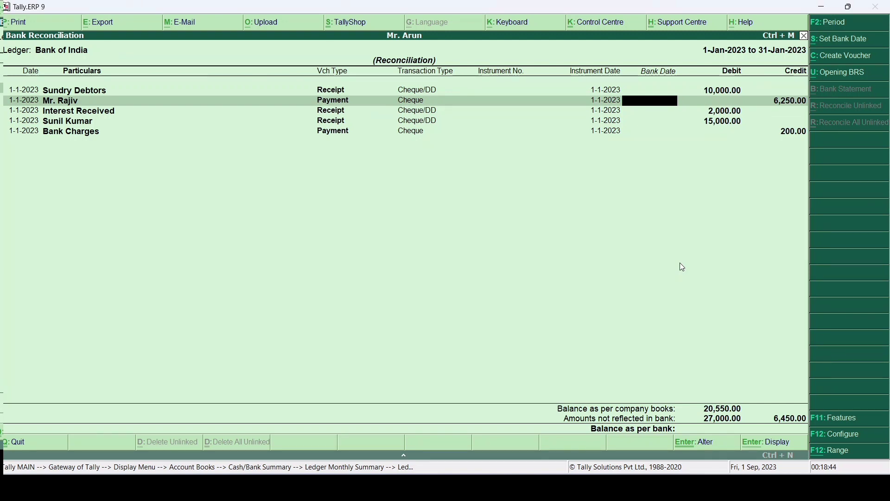
key(Up)
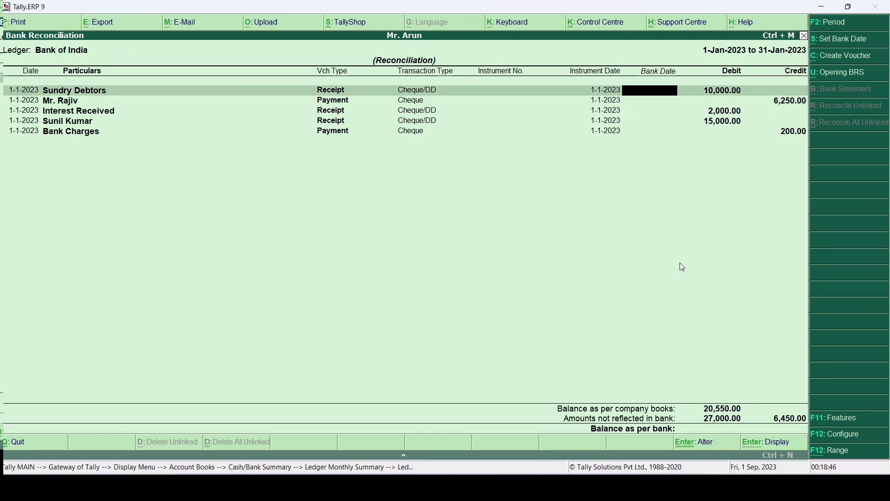
text(1-2)
key(Return)
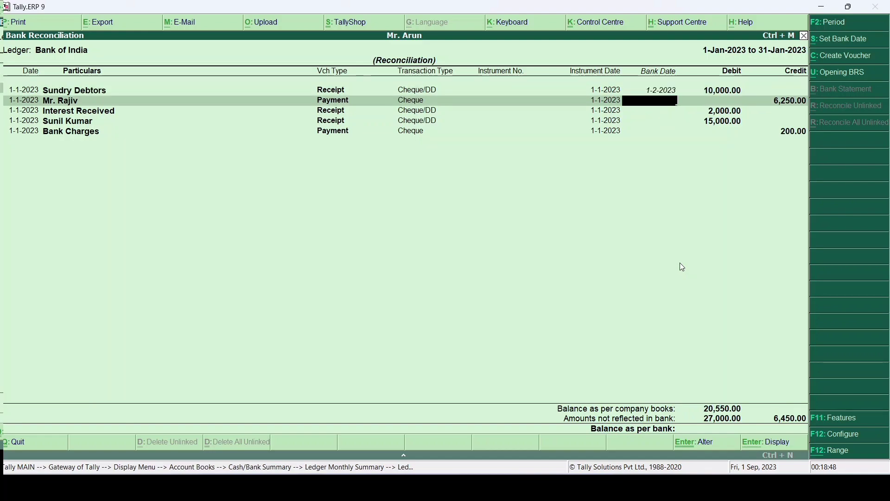
key(alt+Tab)
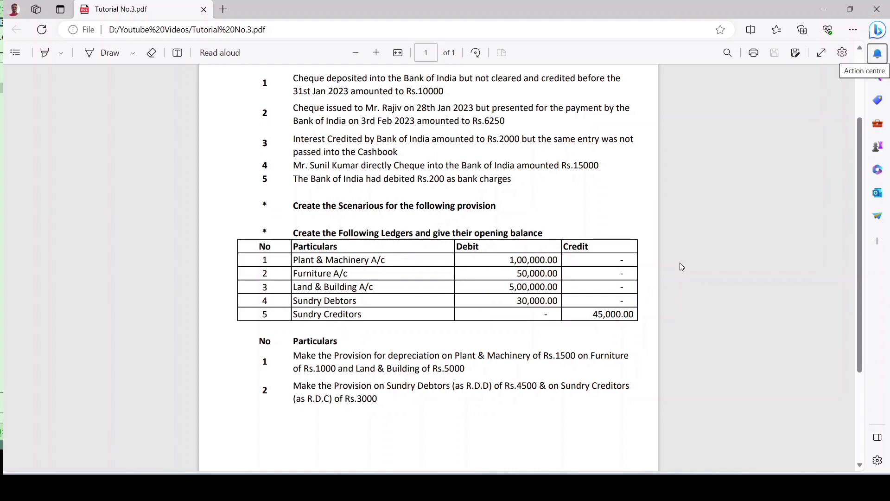
key(alt+Tab)
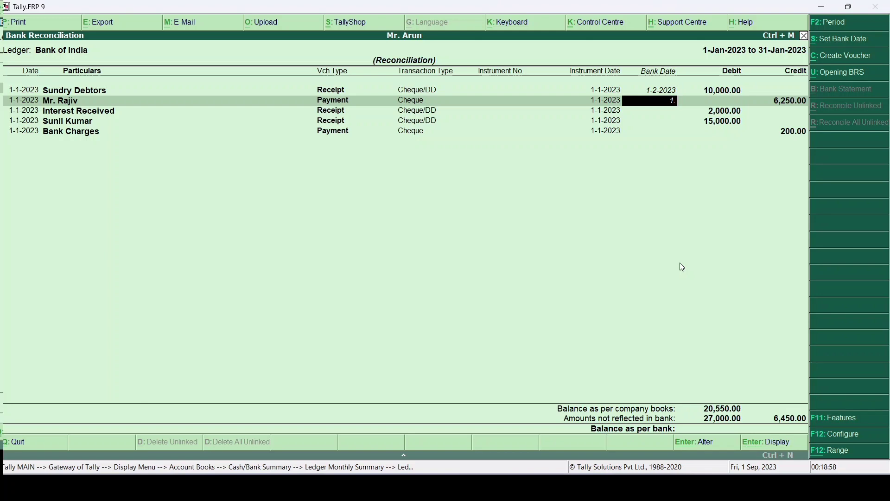
text(2)
key(Return)
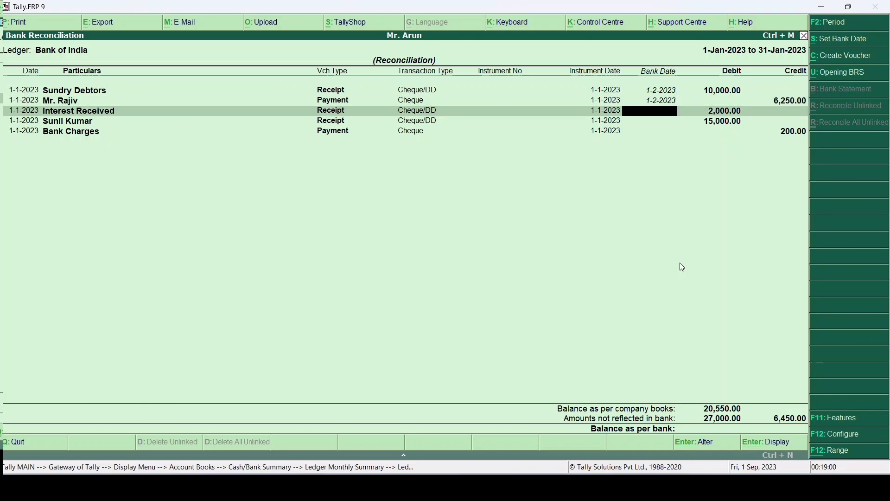
Check the tutorial PDF and set the bank date 1-1-2023 for the 2,000 Interest Received entry and the 15,000 cheque receipt
key(alt+Tab)
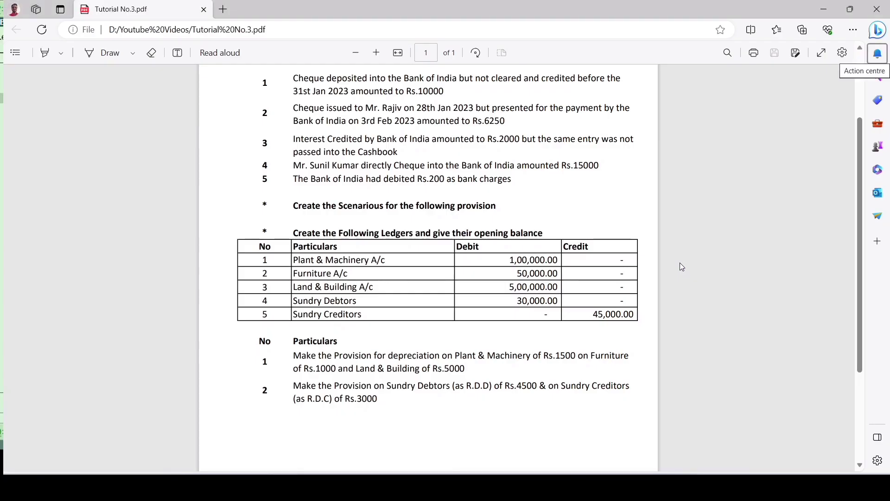
key(alt+Tab)
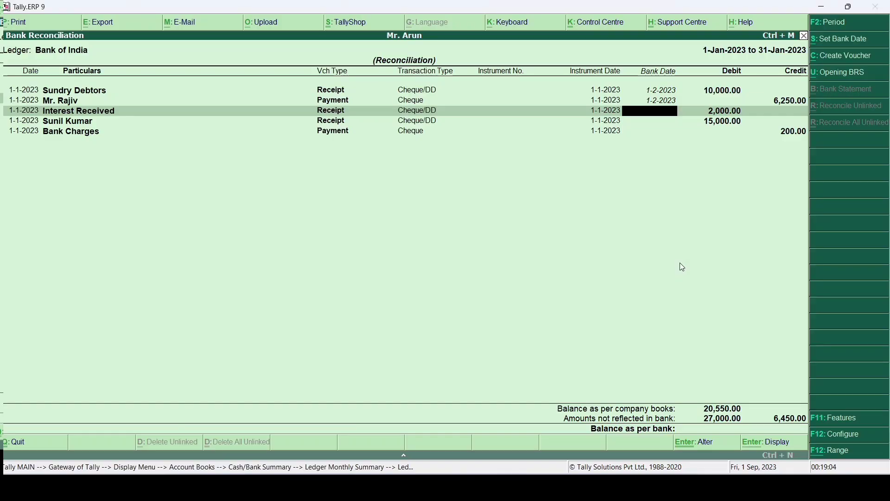
text(1.1)
key(Return)
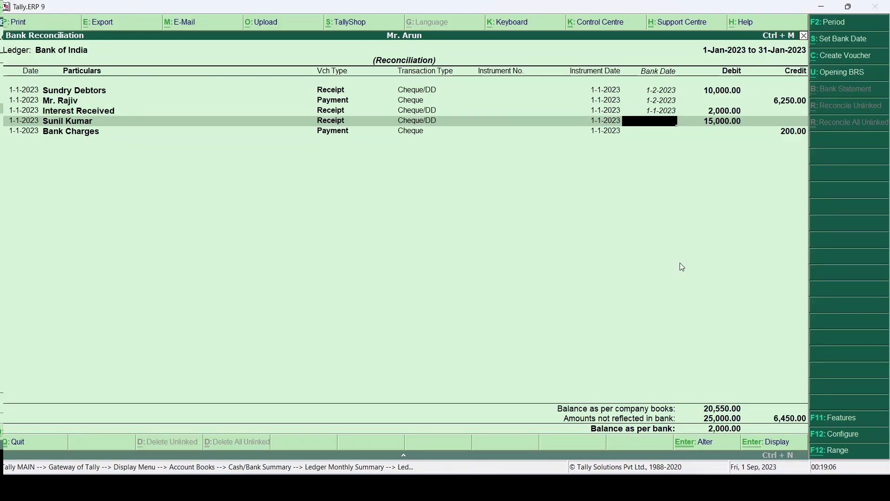
key(alt+Tab)
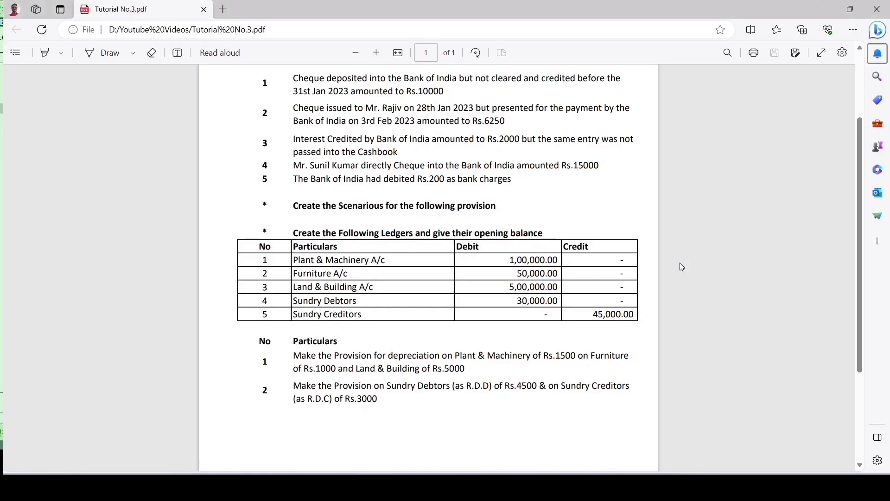
key(alt+Tab)
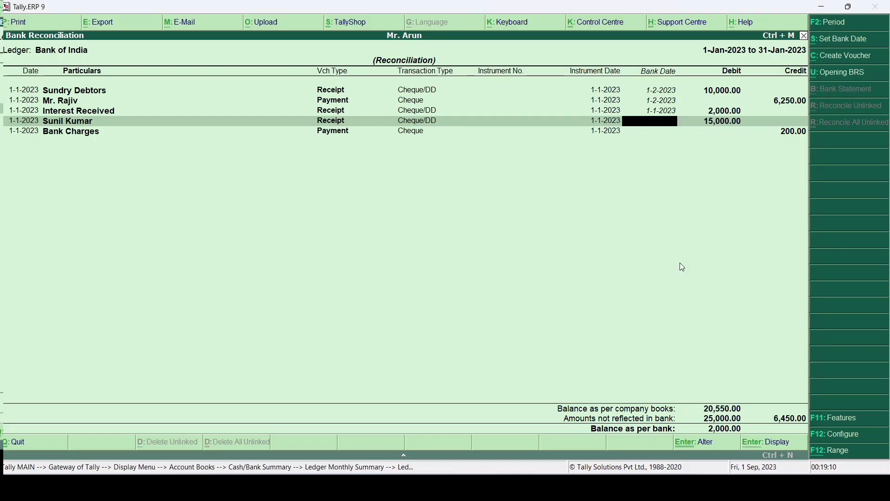
text(1.1)
key(Return)
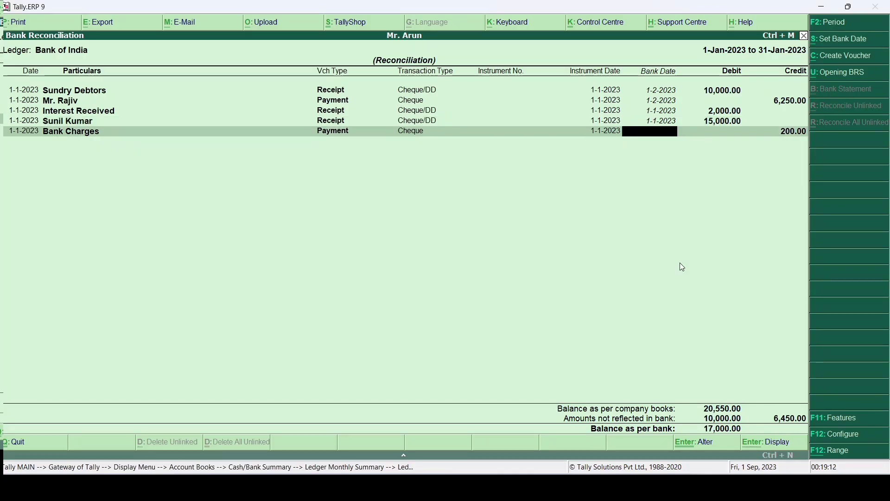
Set the bank date 1-1-2023 for the Bank Charges payment after checking the tutorial PDF, and accept the reconciliation
key(alt+Tab)
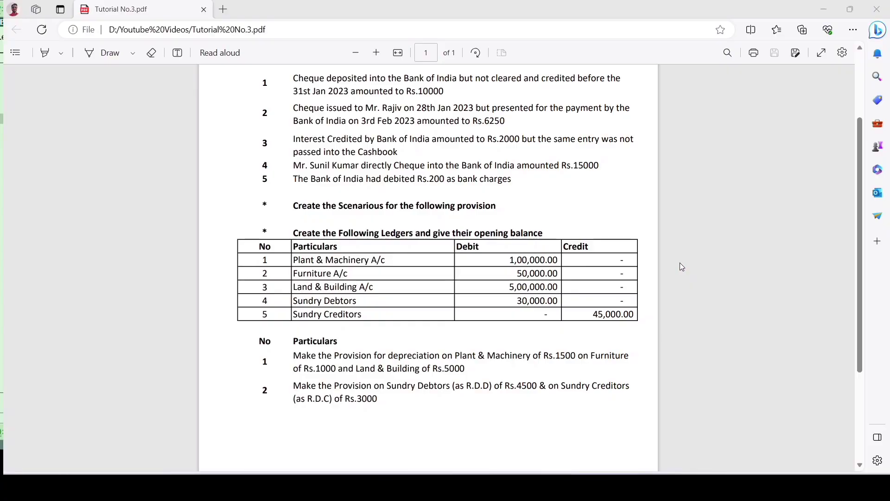
key(alt+Tab)
text(1.1)
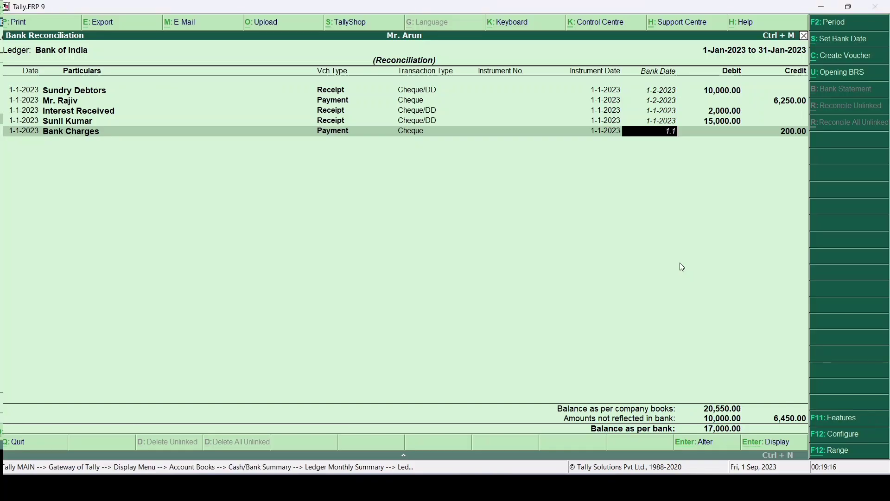
key(Return)
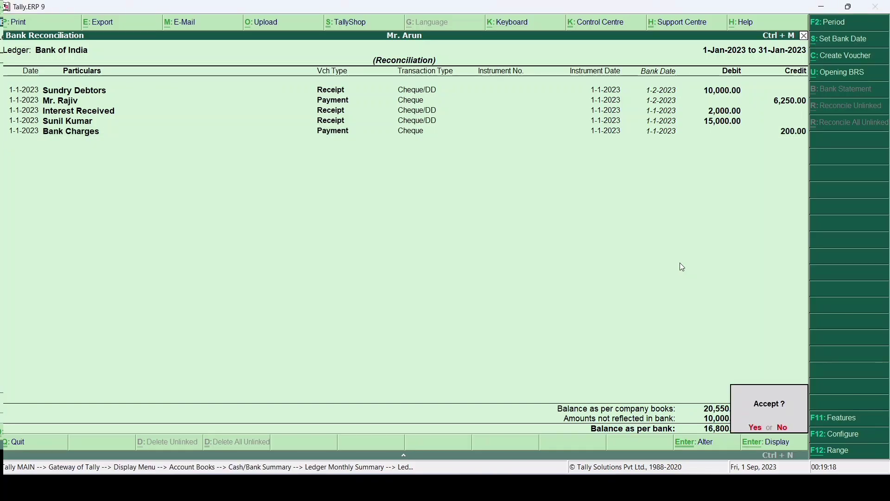
key(n)
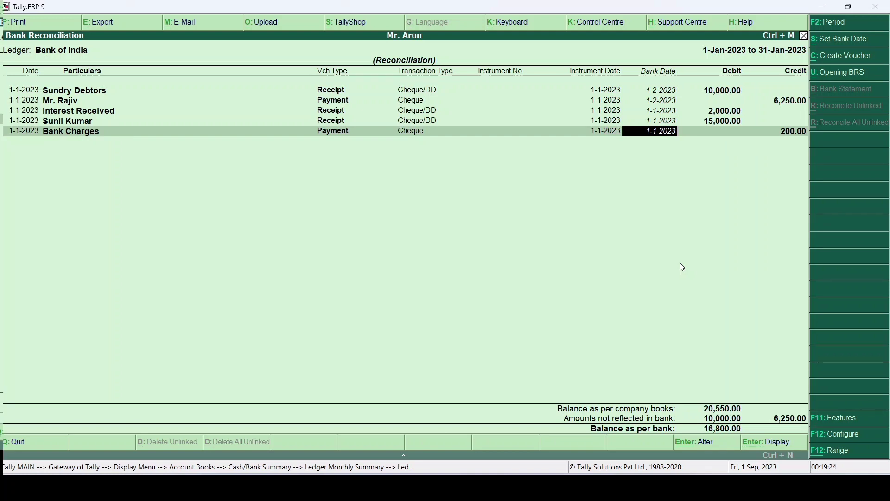
key(Return)
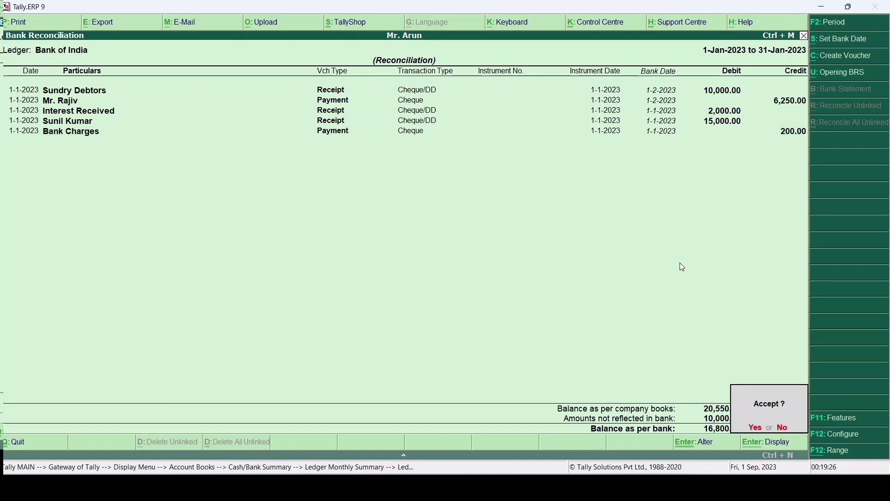
key(Return)
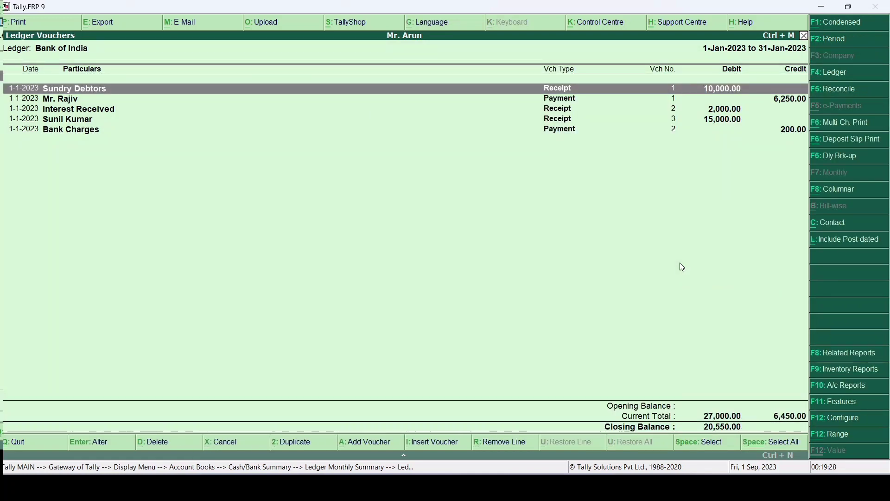
Reopen the Bank of India reconciliation to view the entries still outstanding, and return to the Gateway of Tally
key(F5)
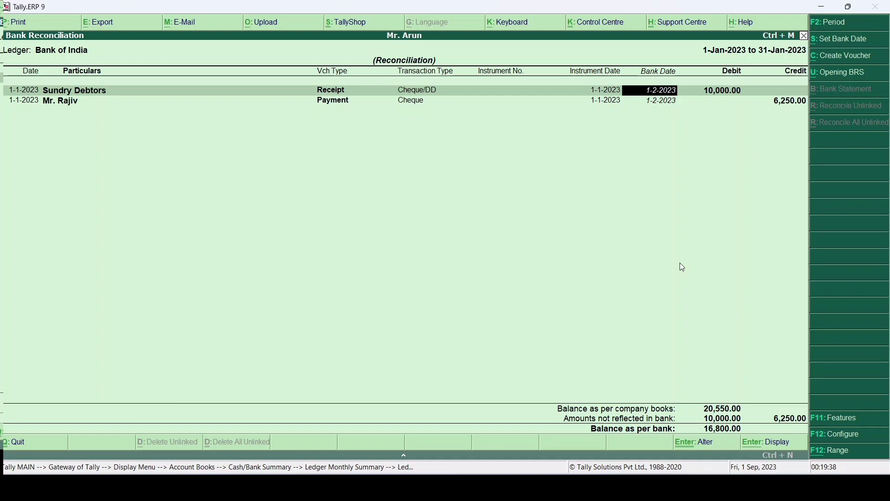
key(BackSpace)
key(Escape)
key(Return)
key(Escape)
key(Escape)
key(Escape)
key(Escape)
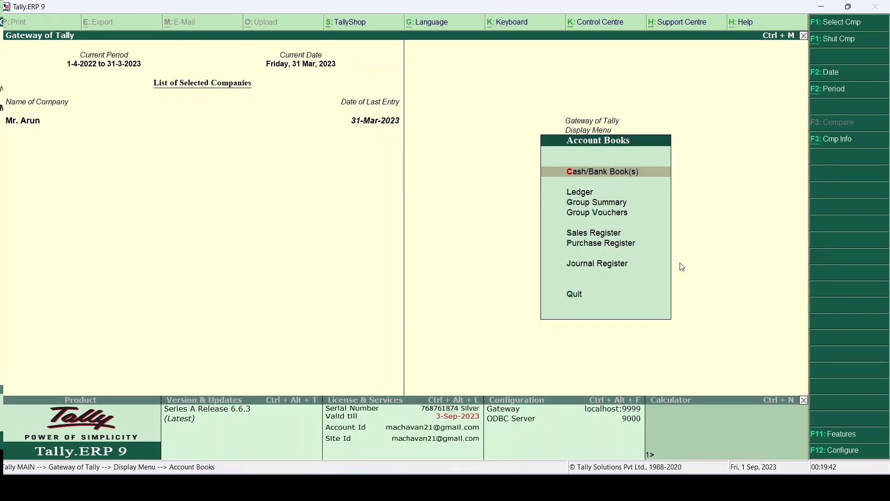
key(Escape)
key(Escape)
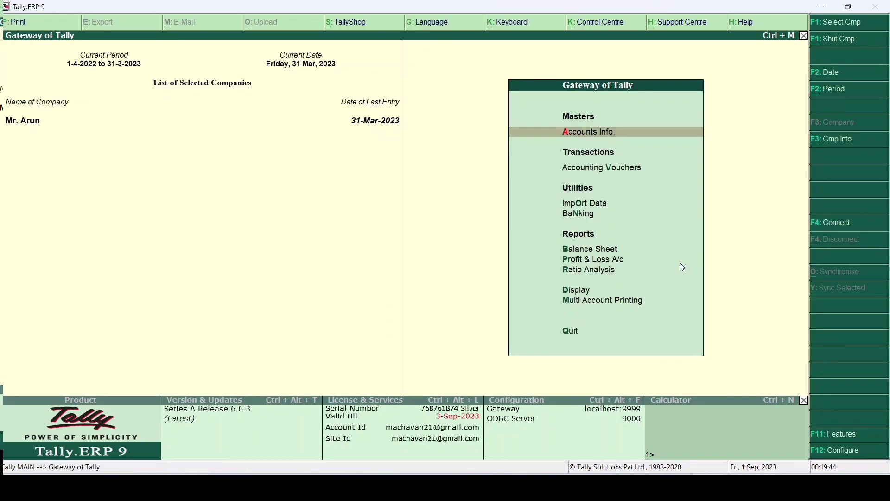
Select the Balance Sheet report in the Gateway of Tally
key(Down)
key(Down)
key(Down)
key(Down)
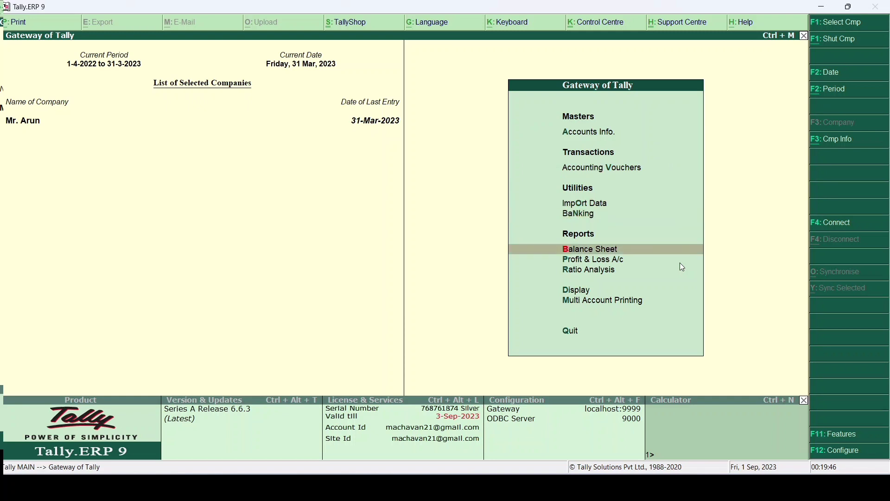